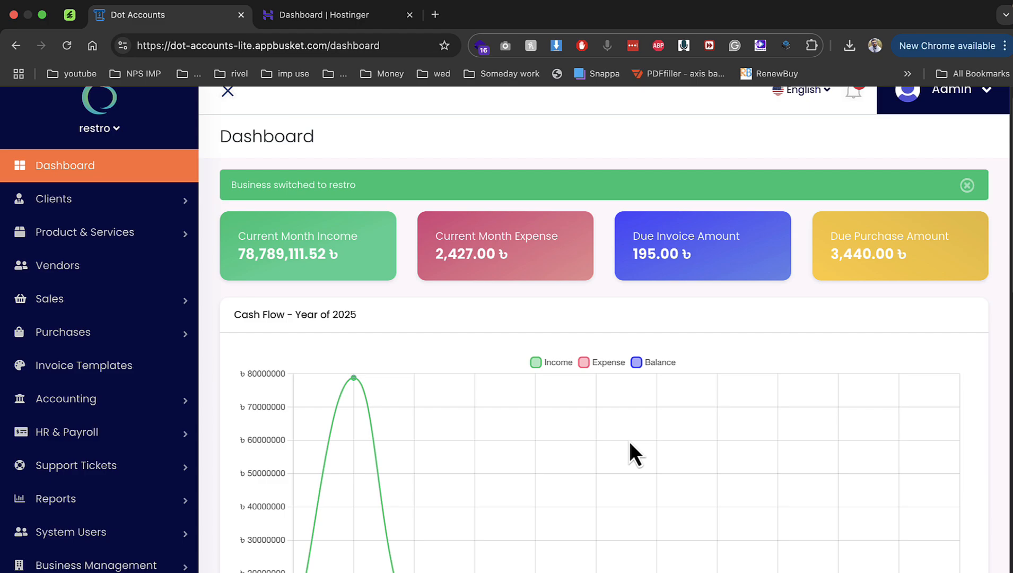
- Show the Dot Accounts Lite CodeCanyon page and highlight 'Billing & Accounting Software' in its title
left_click(80, 26)
scroll(211, 207, "up", 10)
scroll(211, 206, "up", 5)
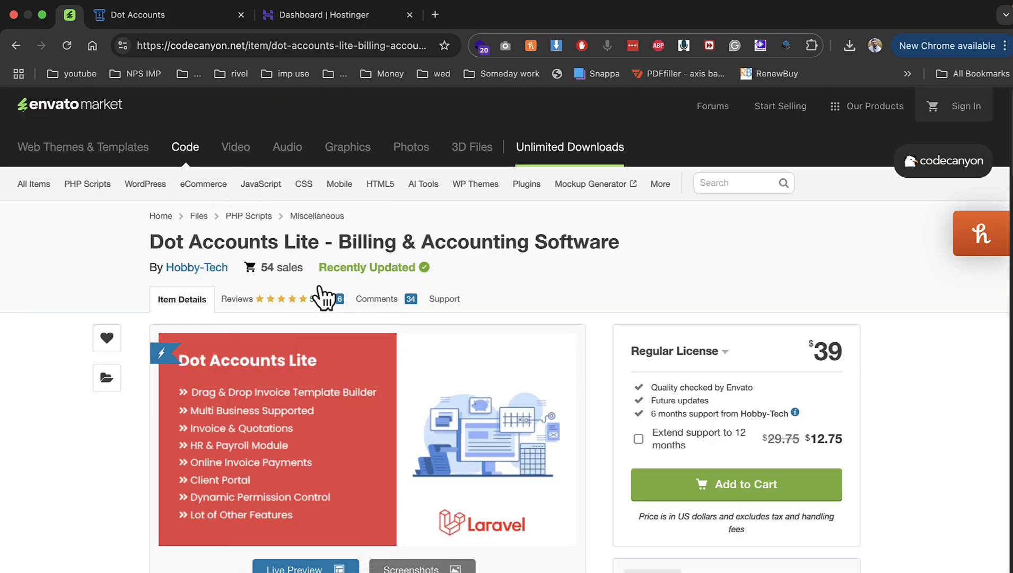
left_click_drag(336, 247, 628, 253)
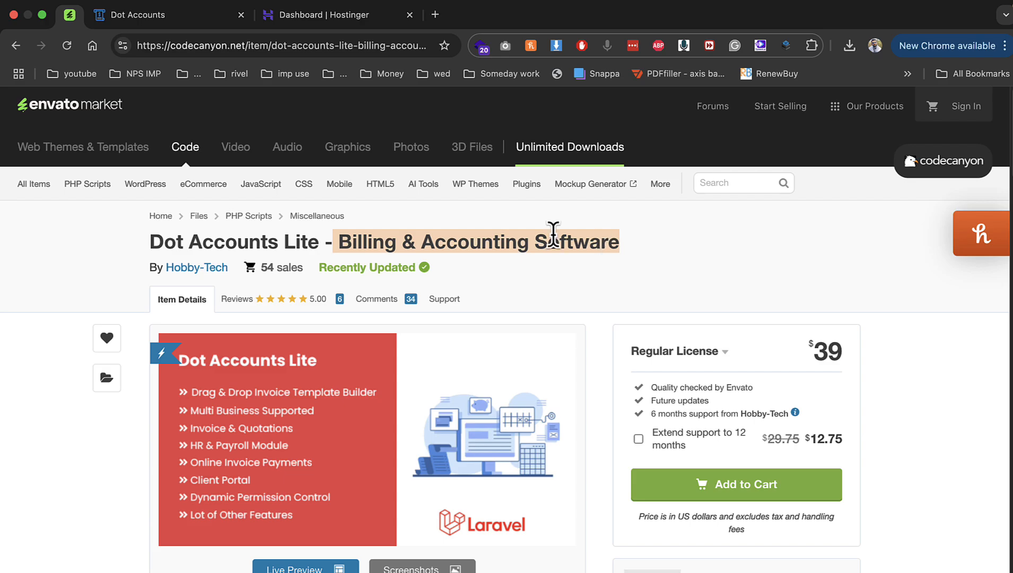
- Back on the Dot Accounts dashboard, switch the business to Hobby Tech, then SEX INDIA
left_click(509, 231)
left_click(177, 28)
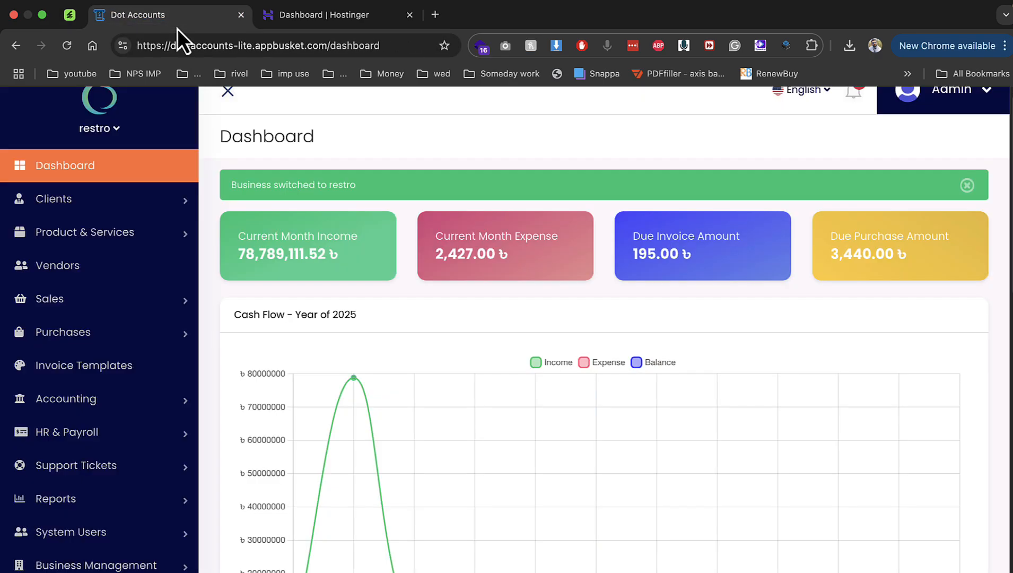
left_click(117, 137)
left_click(110, 186)
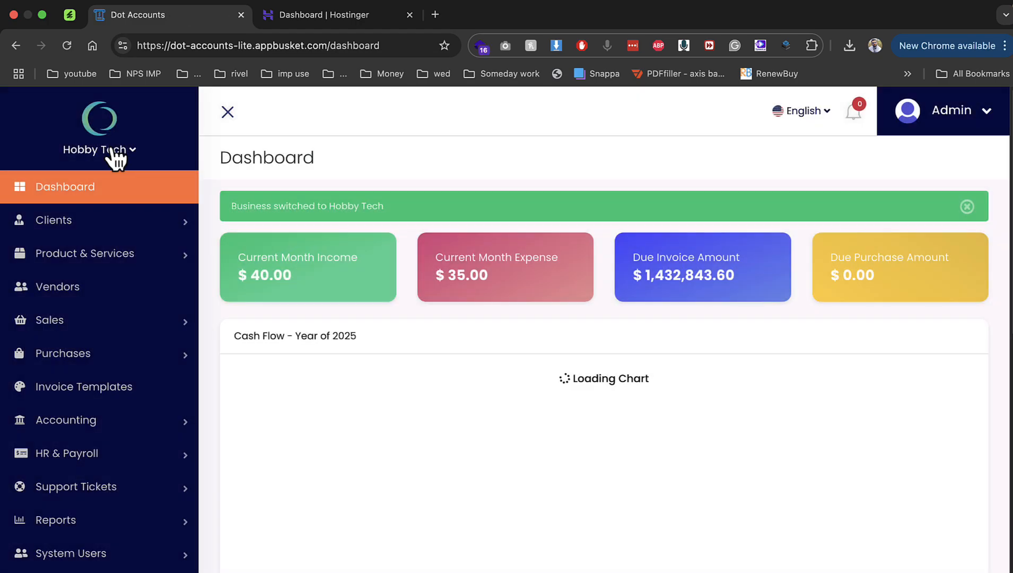
left_click(112, 151)
left_click(93, 260)
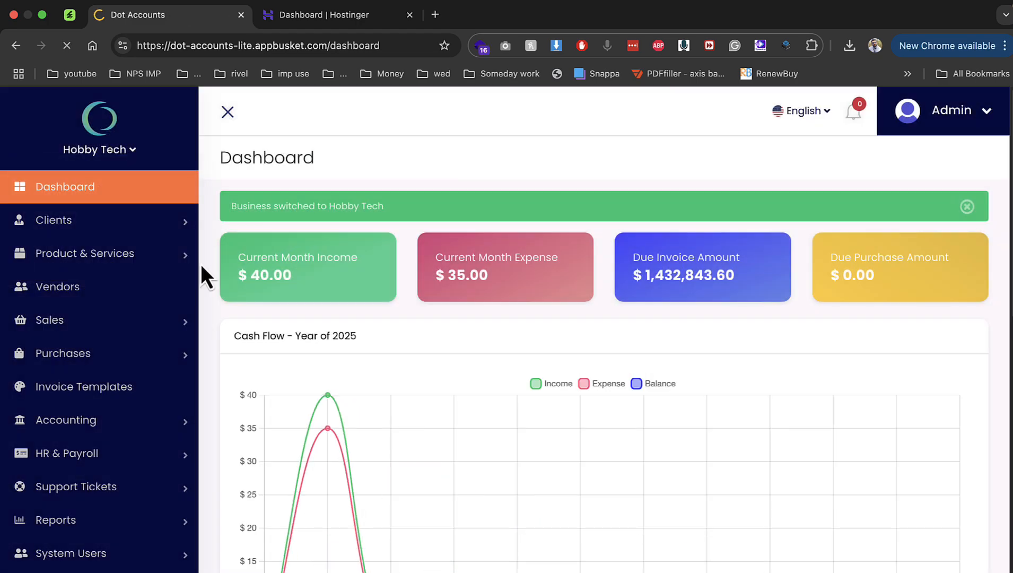
- Switch the dashboard to Default Business and pin the Dot Accounts browser tab
scroll(133, 244, "down", 5)
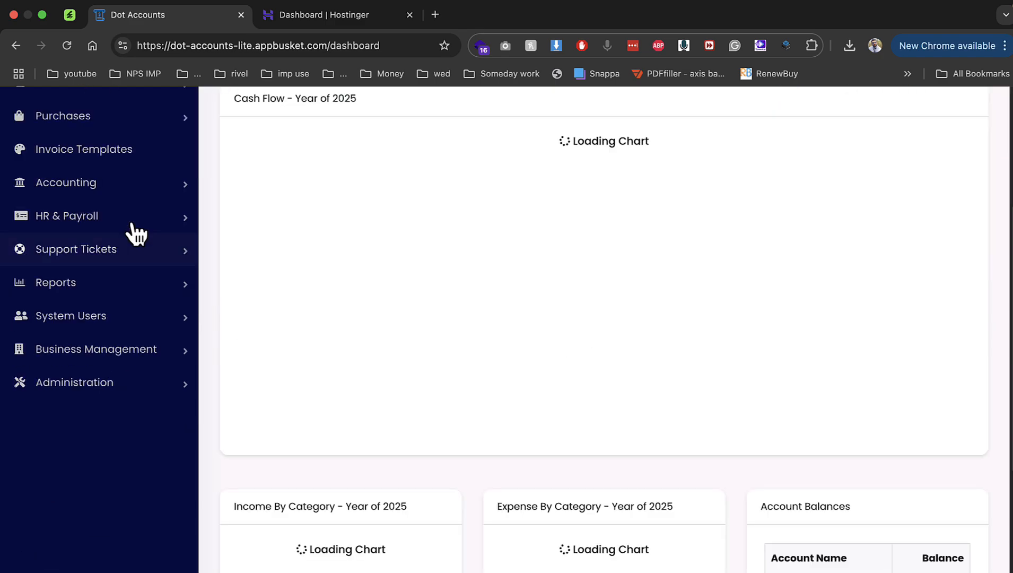
scroll(132, 242, "up", 5)
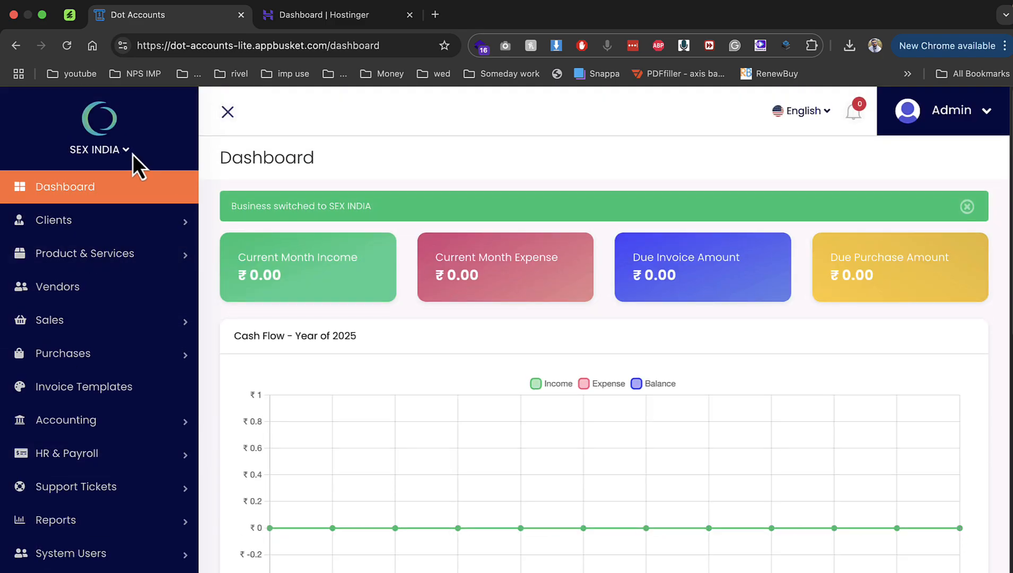
left_click(129, 152)
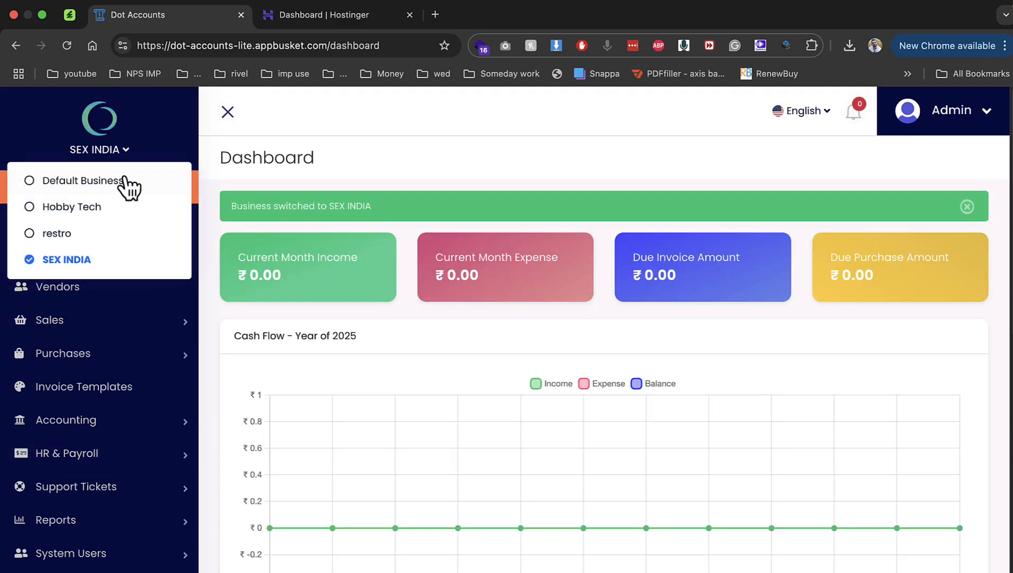
left_click(126, 183)
scroll(482, 300, "down", 10)
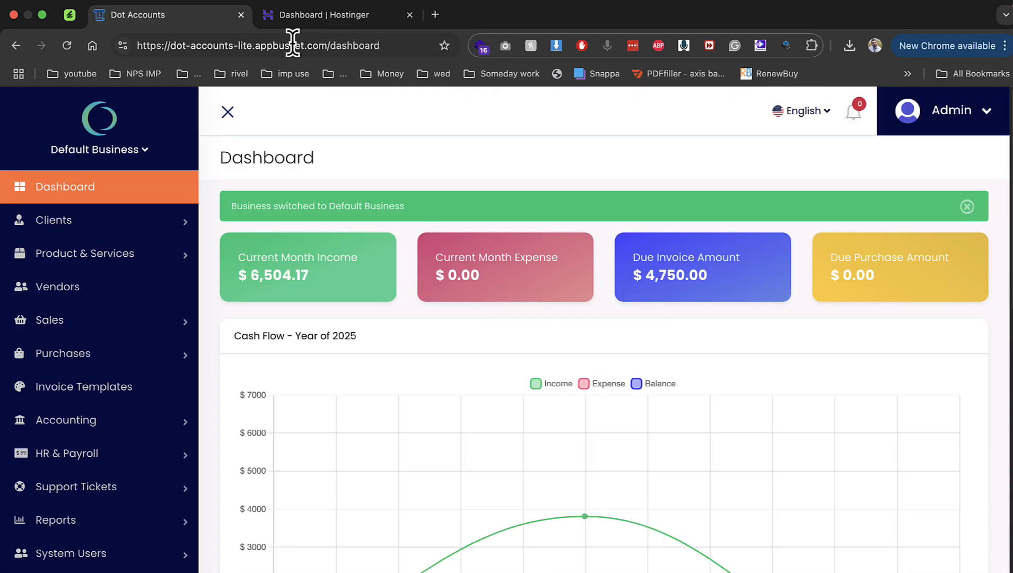
right_click(228, 17)
left_click(249, 127)
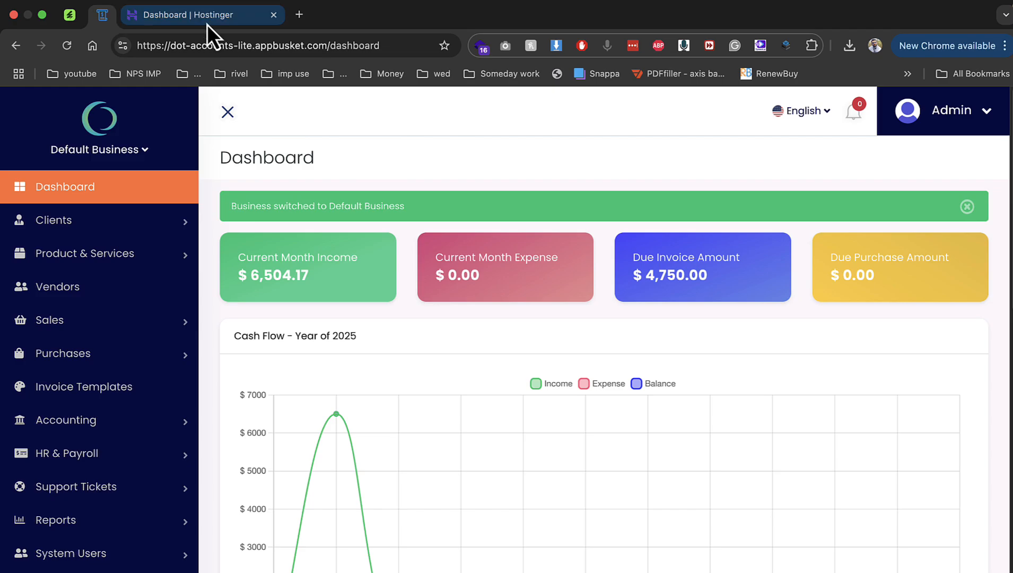
- Open the File manager for phay.me from the Hostinger hPanel dashboard
left_click(206, 22)
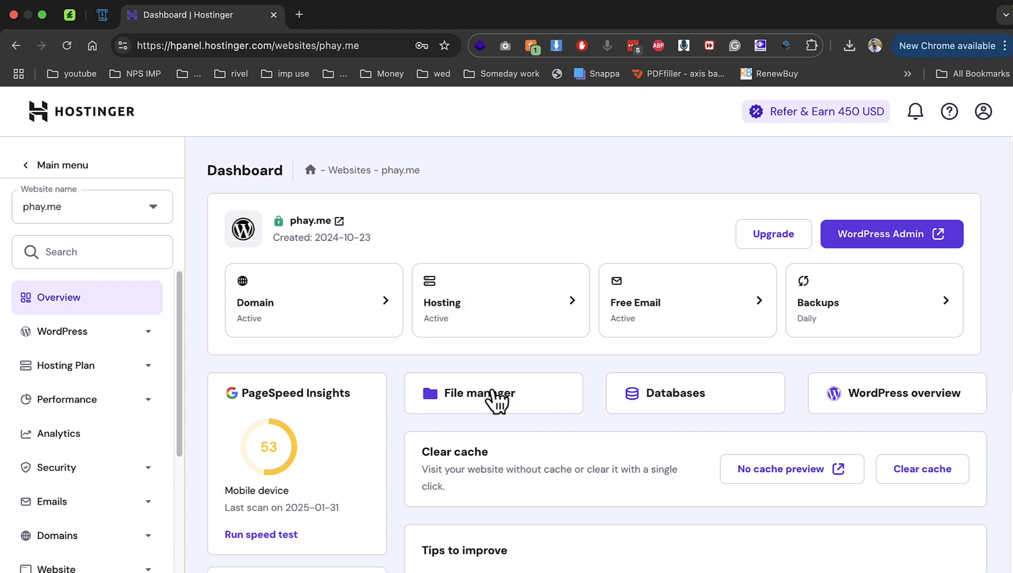
left_click(492, 394)
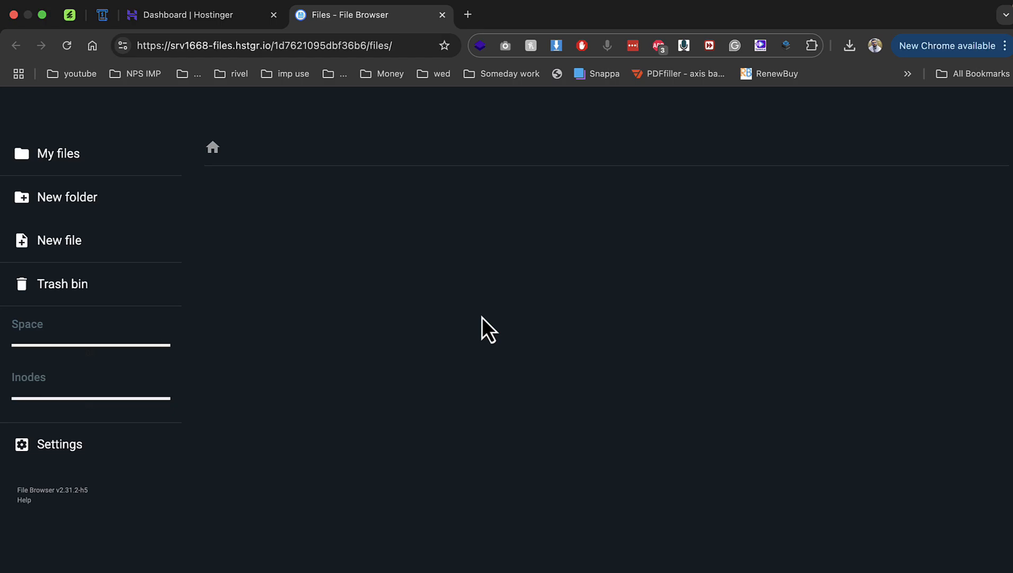
- Upload dot-accounts-lite-source.zip into public_html/demo, then go back to the Hostinger dashboard
double_click(283, 237)
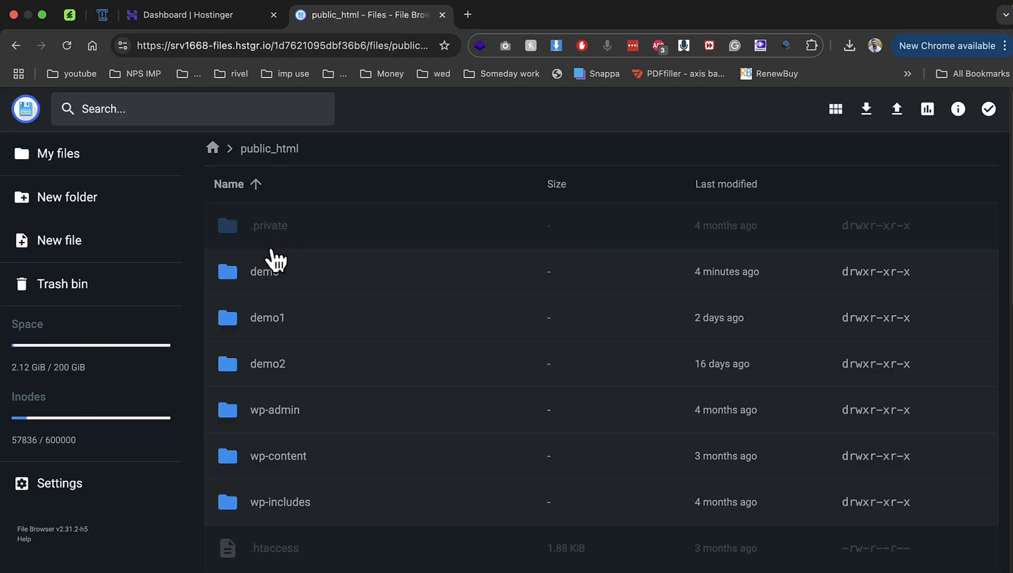
double_click(267, 261)
left_click(907, 110)
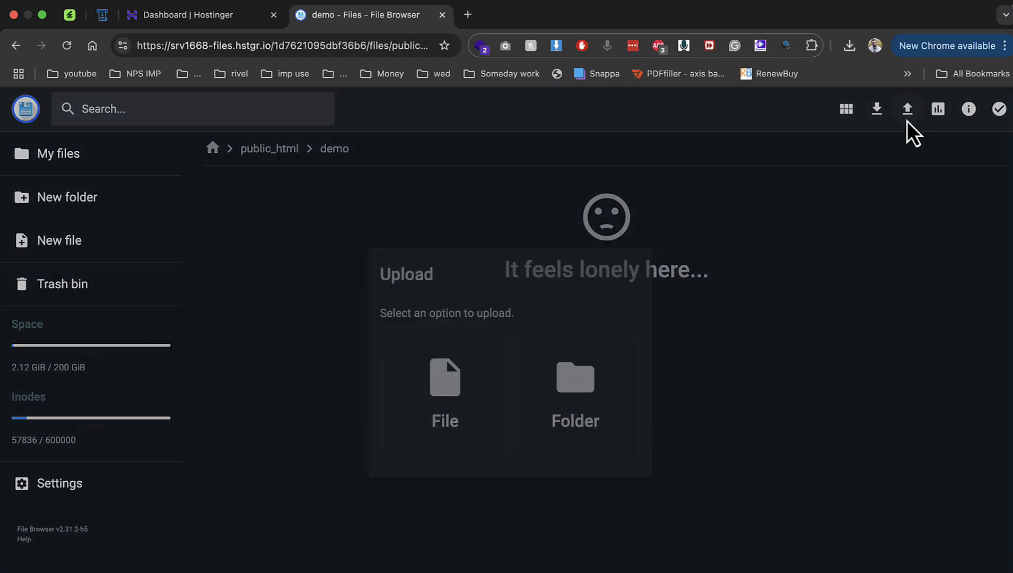
left_click(485, 356)
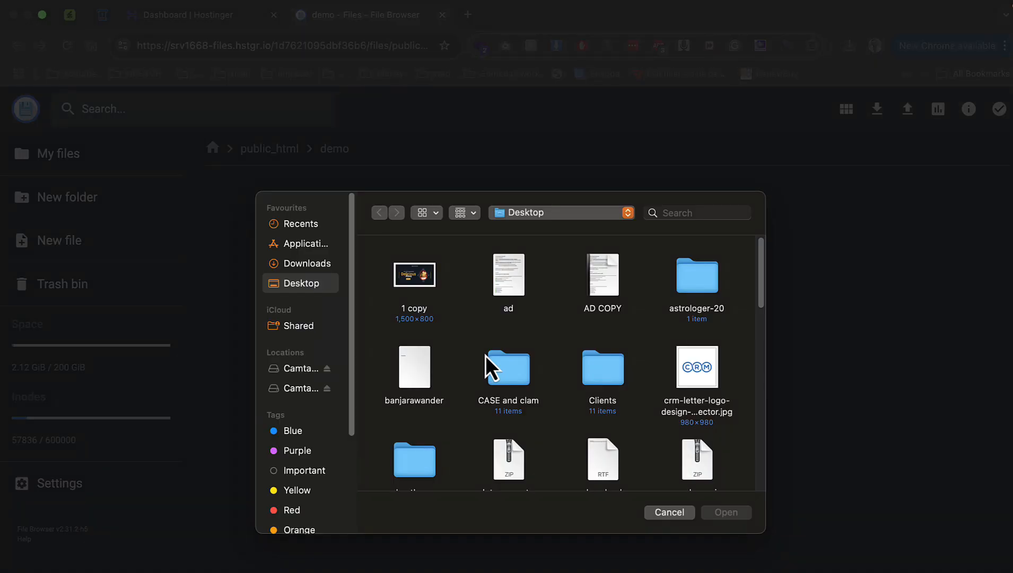
scroll(653, 354, "down", 3)
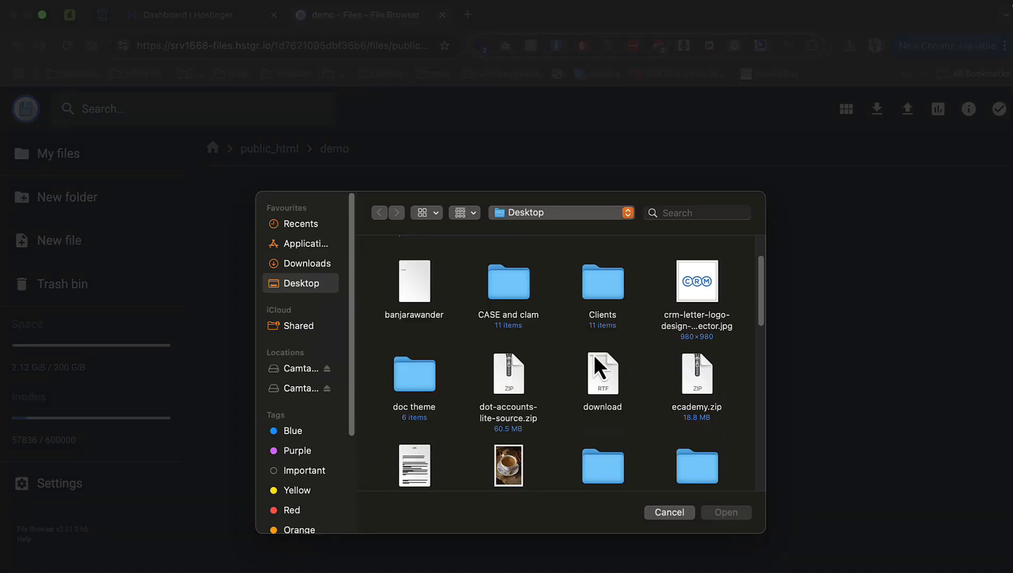
double_click(510, 389)
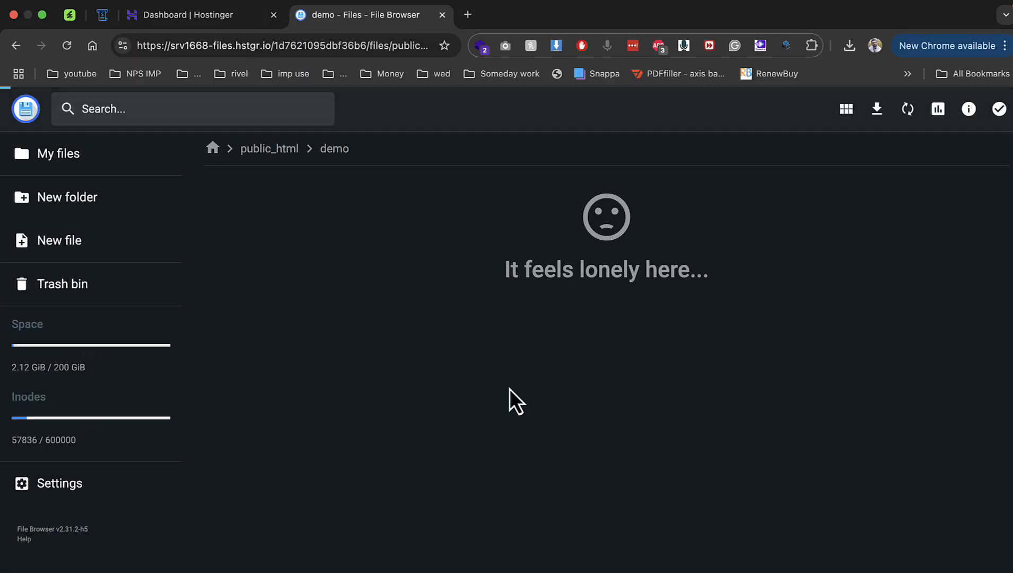
left_click(224, 14)
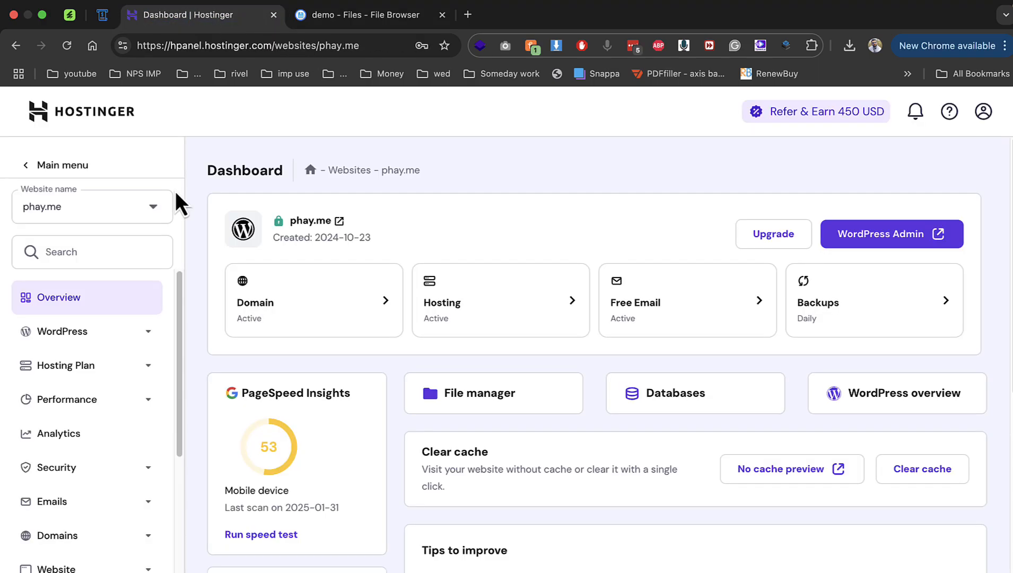
- Create MySQL database 'demo' with user 'demo1' and a password, then return to the file browser
scroll(124, 361, "down", 5)
left_click(108, 440)
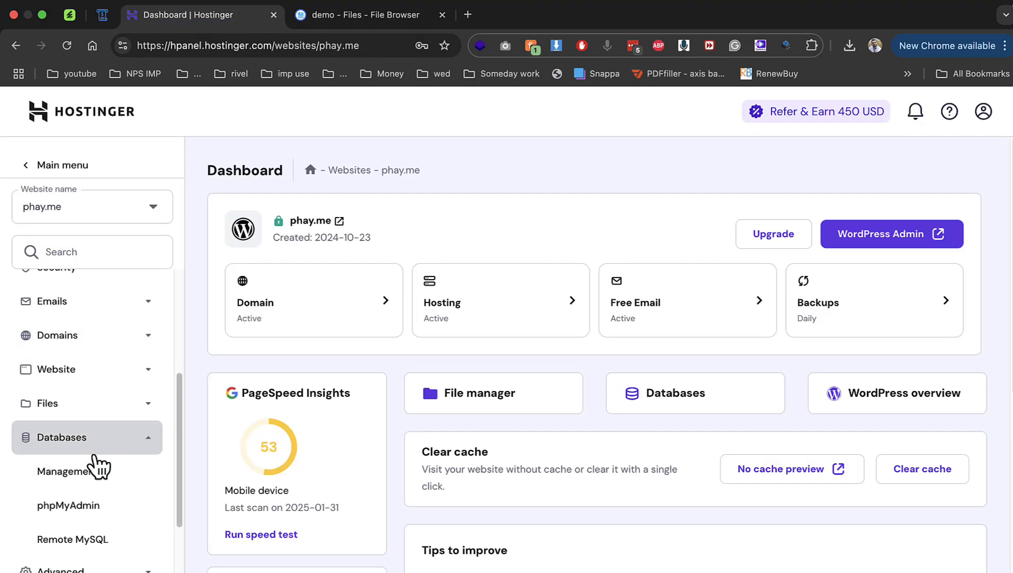
left_click(101, 468)
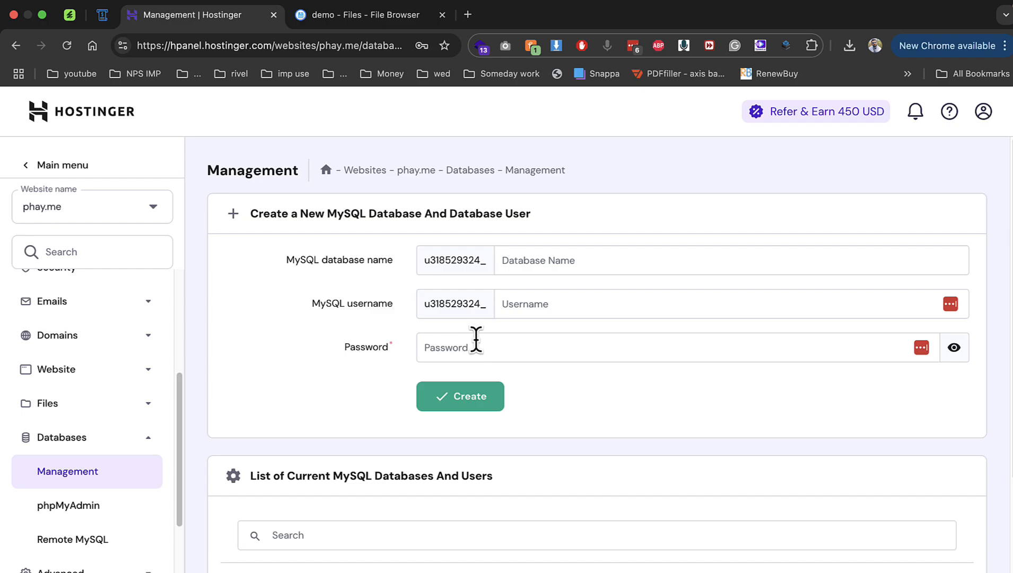
left_click(530, 260)
type("demo")
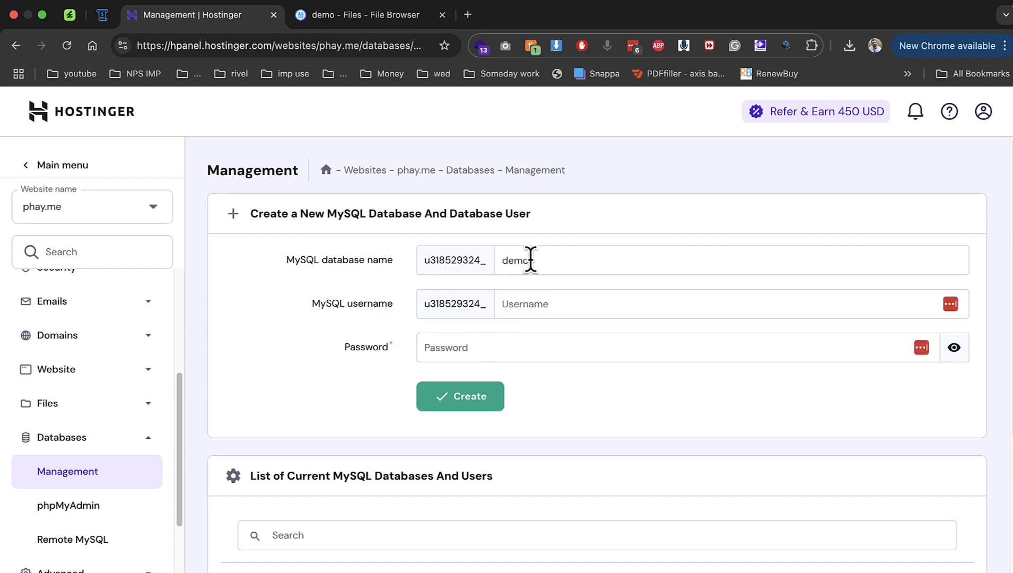
key("Tab")
type("demo1")
key("Tab")
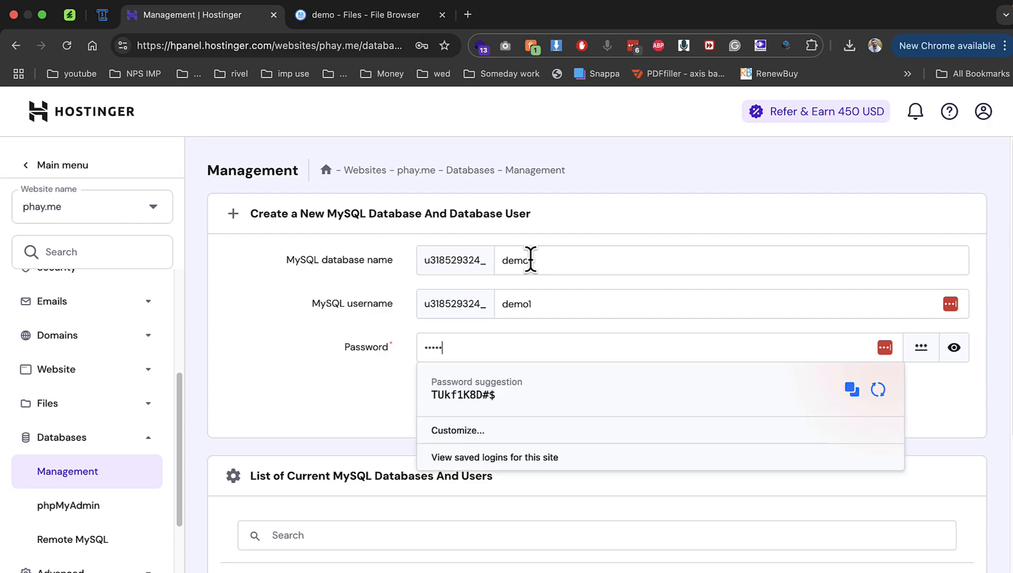
key("Return")
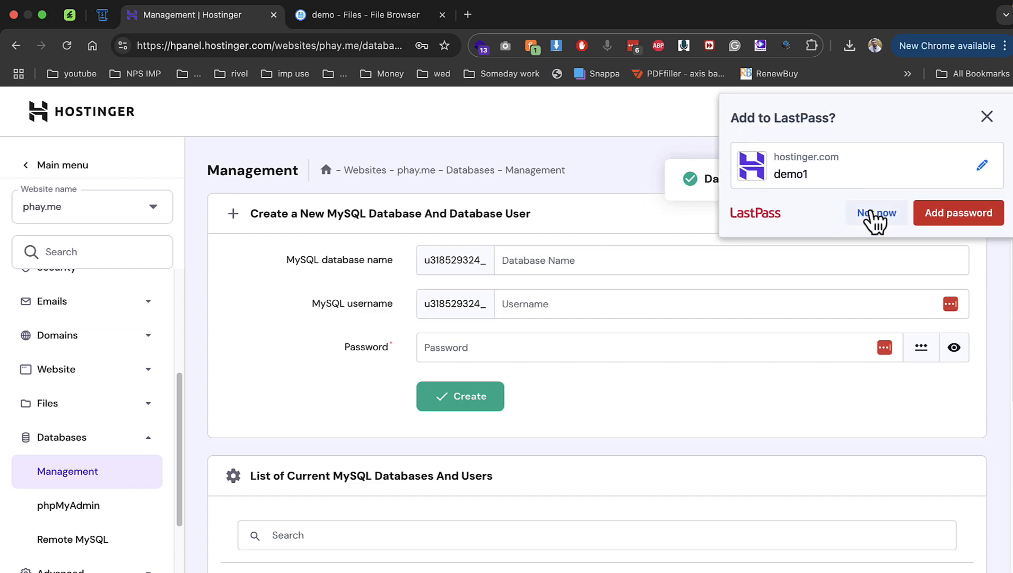
left_click(875, 218)
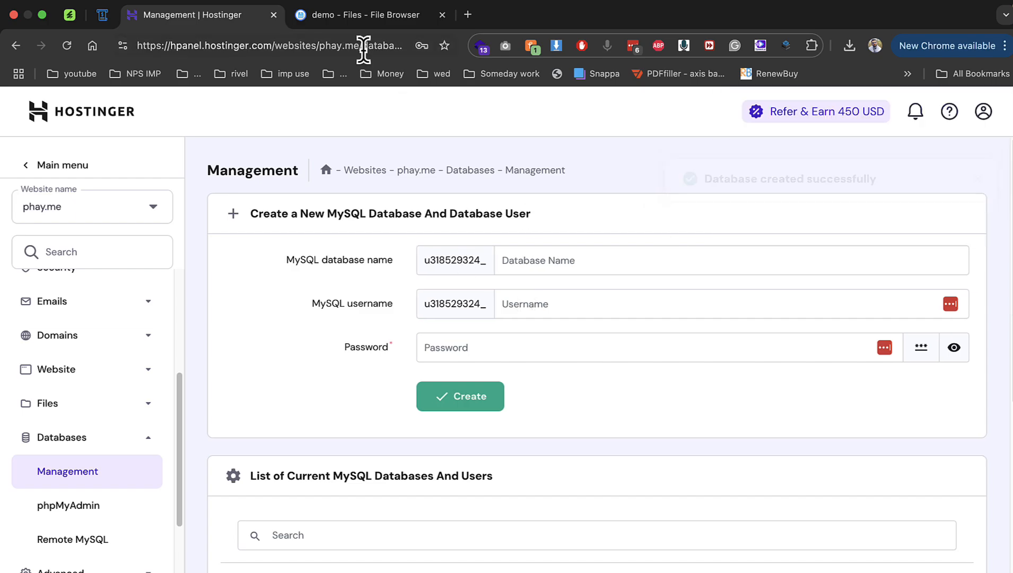
left_click(353, 22)
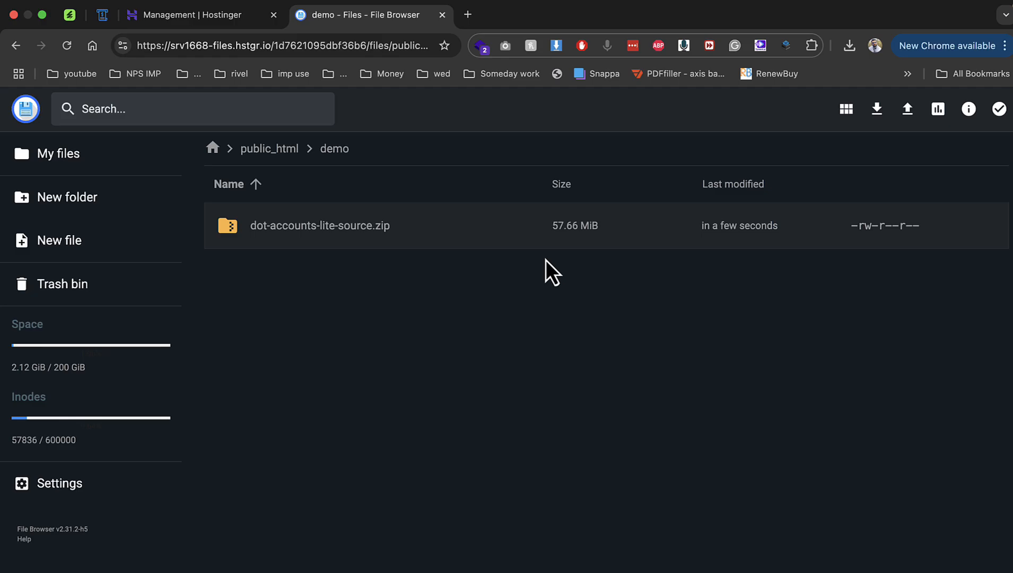
- Extract dot-accounts-lite-source.zip so its app files land directly in public_html/demo
right_click(418, 233)
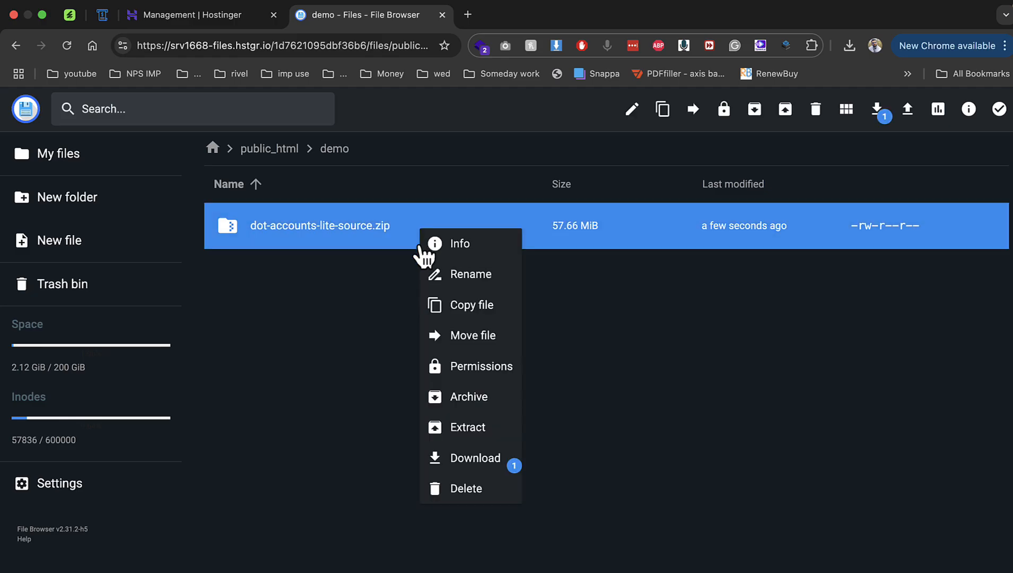
left_click(469, 426)
left_click(455, 314)
type("demo")
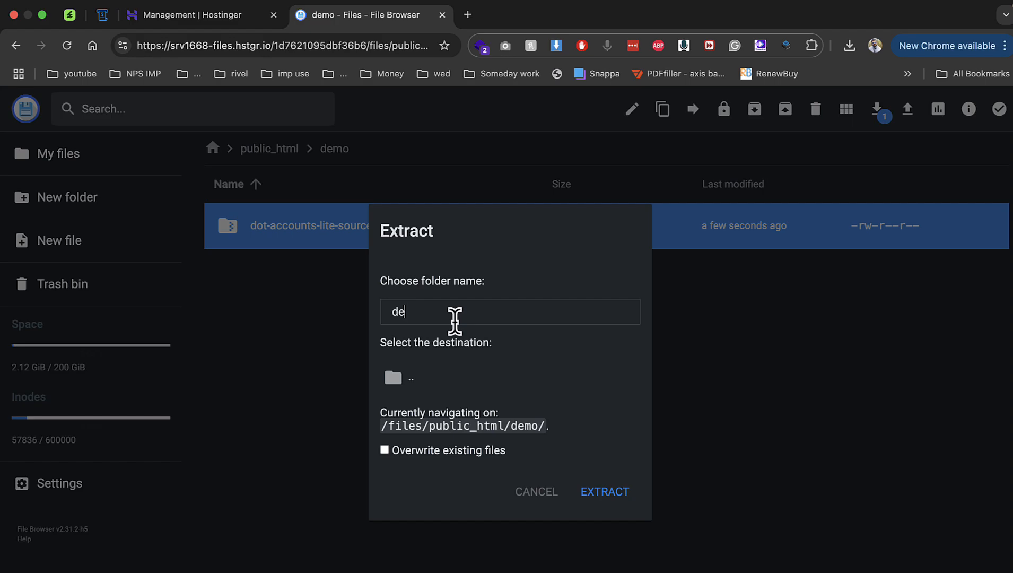
left_click(449, 365)
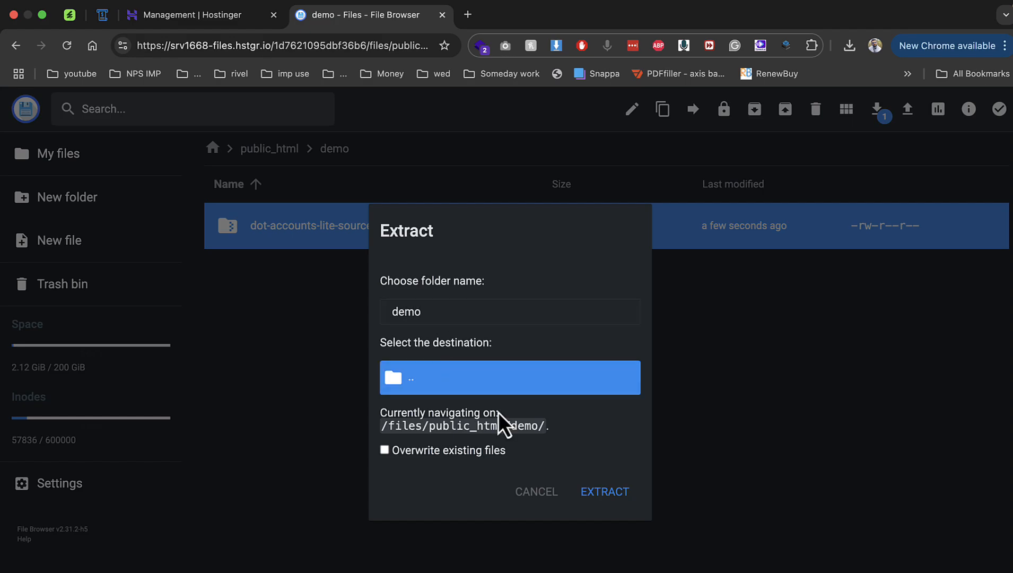
left_click(605, 492)
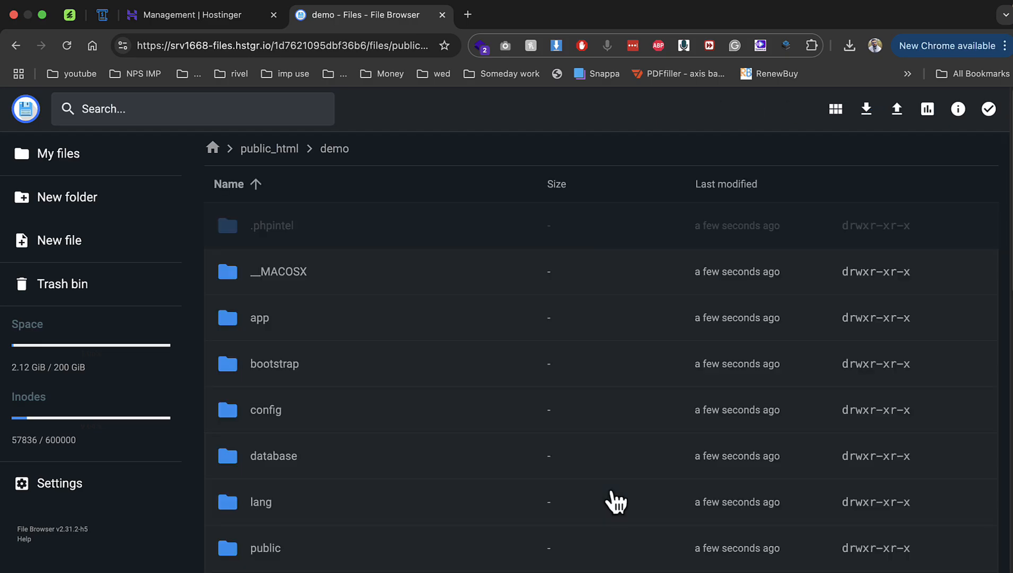
scroll(418, 436, "down", 10)
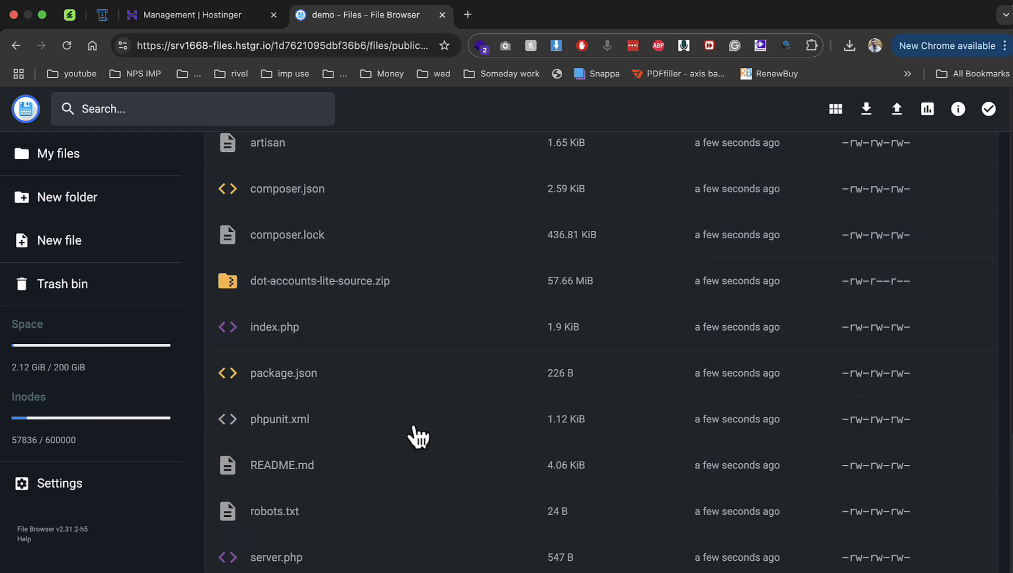
- Load demo.phay.me in a new tab and pass the installer's server requirements check
left_click(469, 16)
type("demo.phay.me")
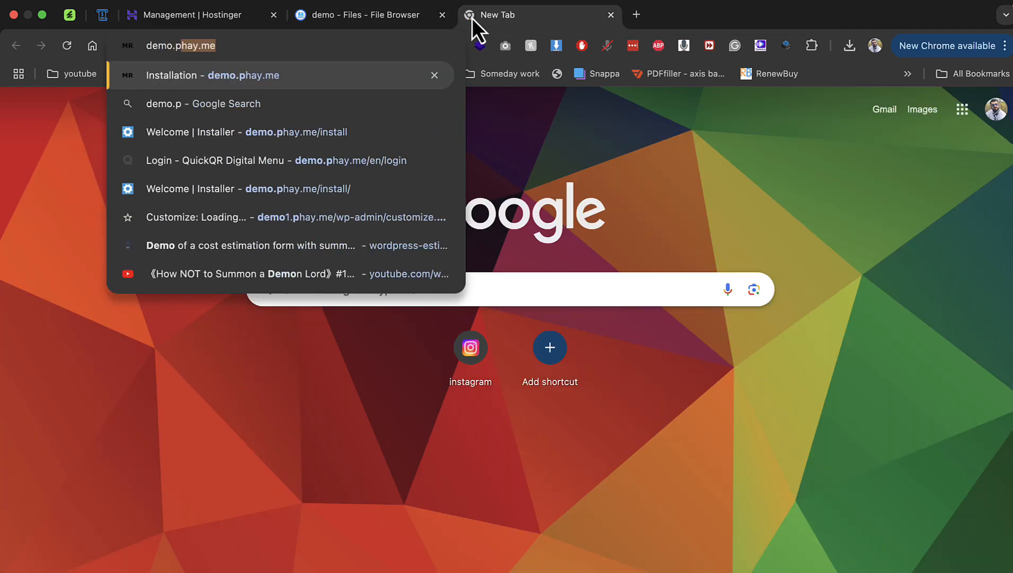
key("Return")
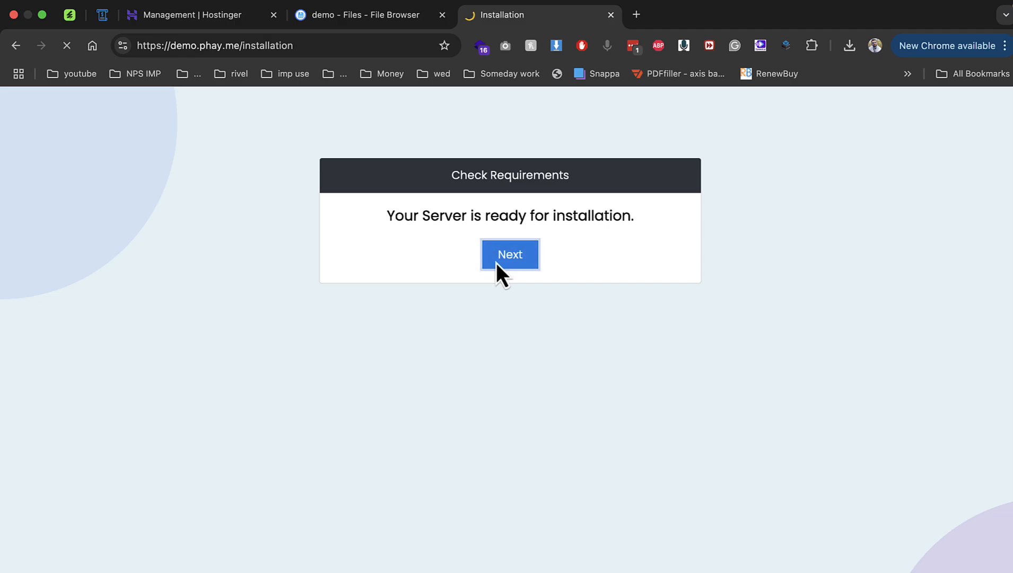
left_click(498, 261)
- Enter the copied demo database name as database and username, add the password, and submit
left_click(139, 15)
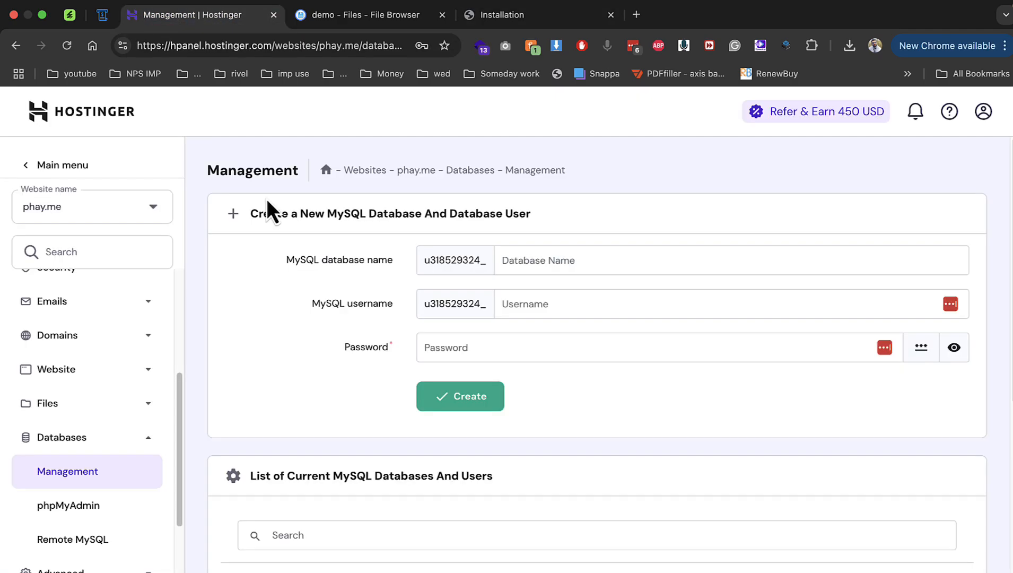
scroll(350, 462, "down", 2)
double_click(304, 517)
key("ctrl+c")
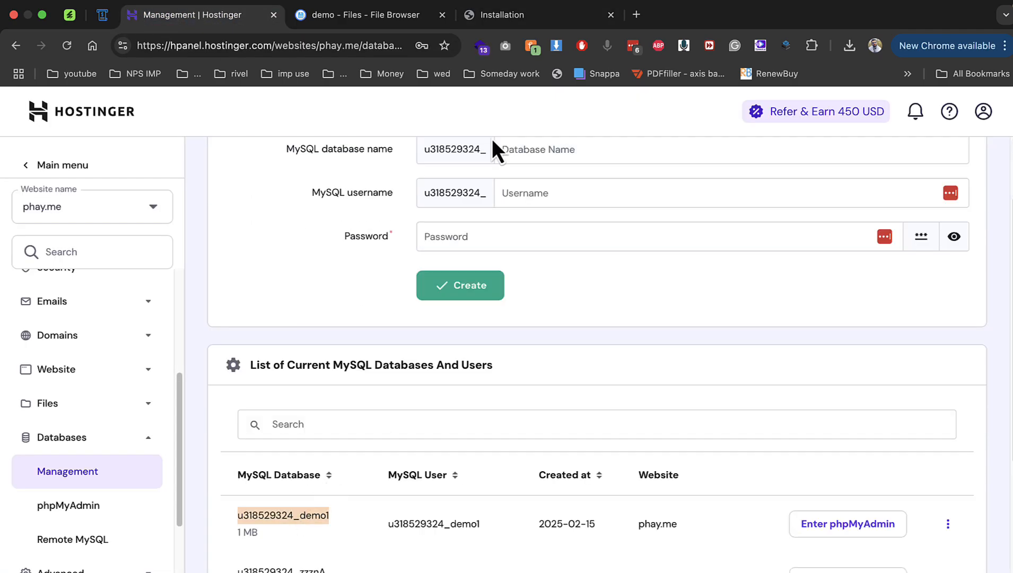
left_click(505, 22)
left_click(409, 317)
key("ctrl+v")
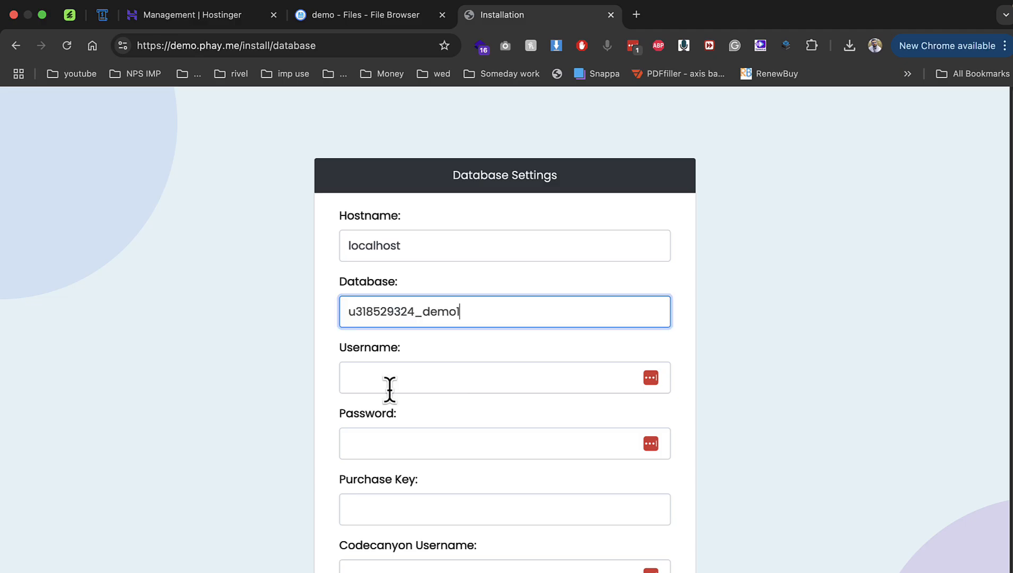
left_click(386, 385)
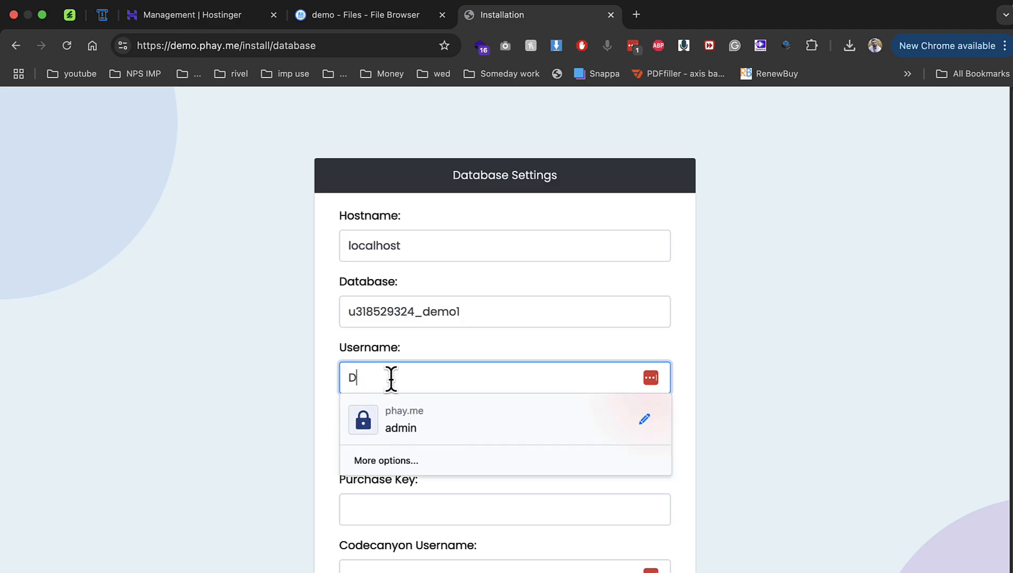
key("ctrl+v")
key("Tab")
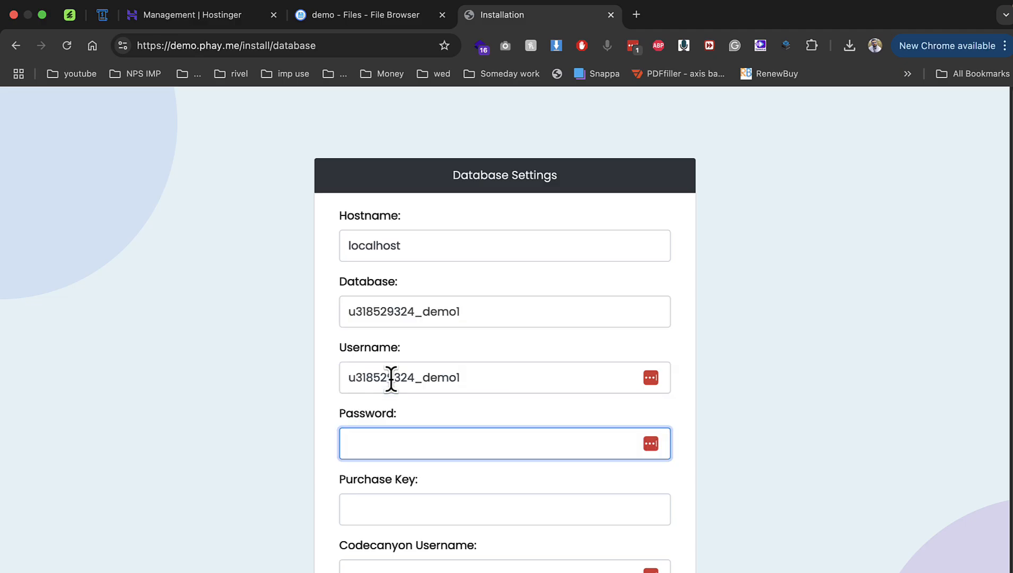
type("*********")
key("Return")
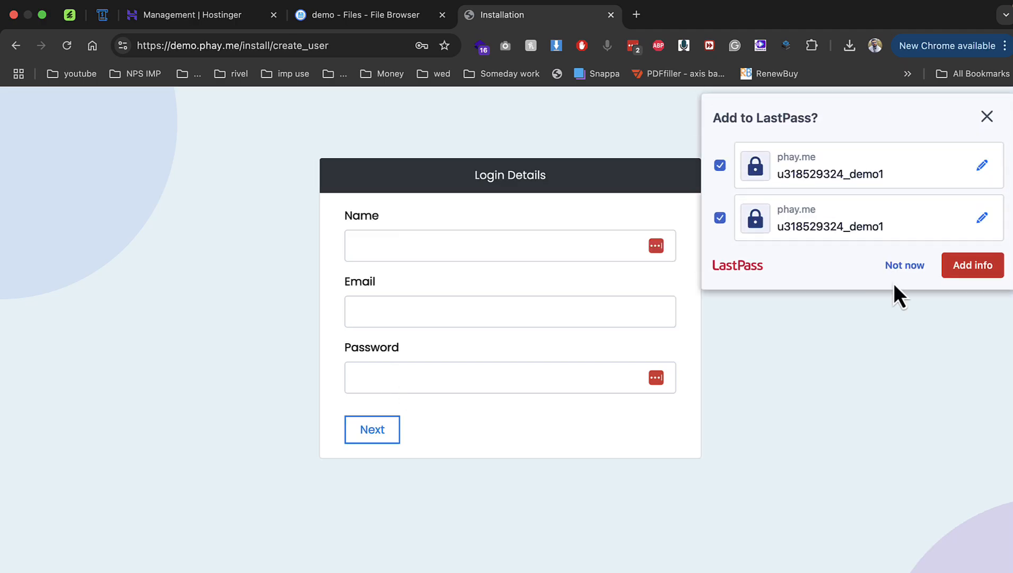
- Enter the admin's name, email address and password in Login Details and submit them
left_click(901, 267)
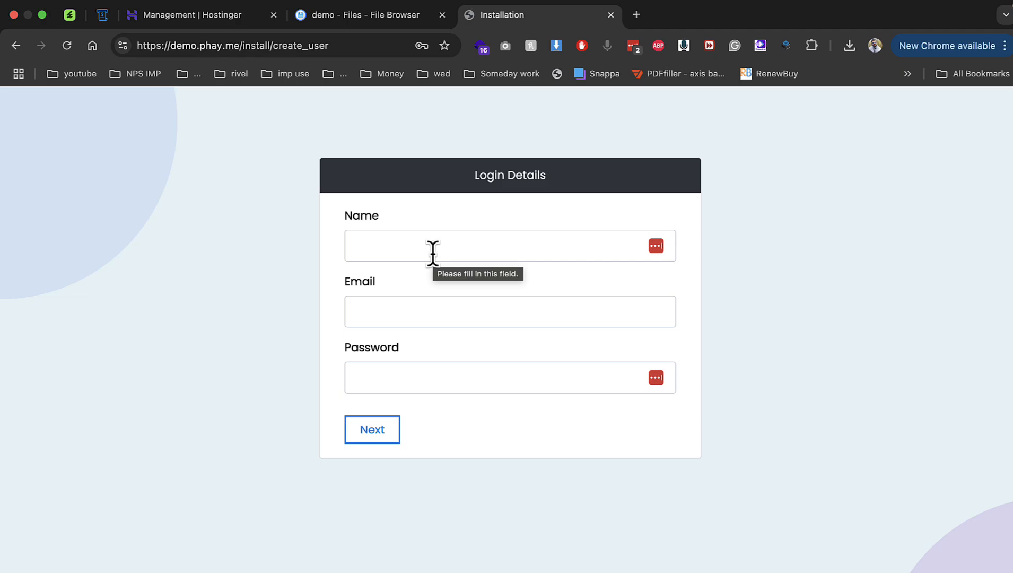
left_click(433, 252)
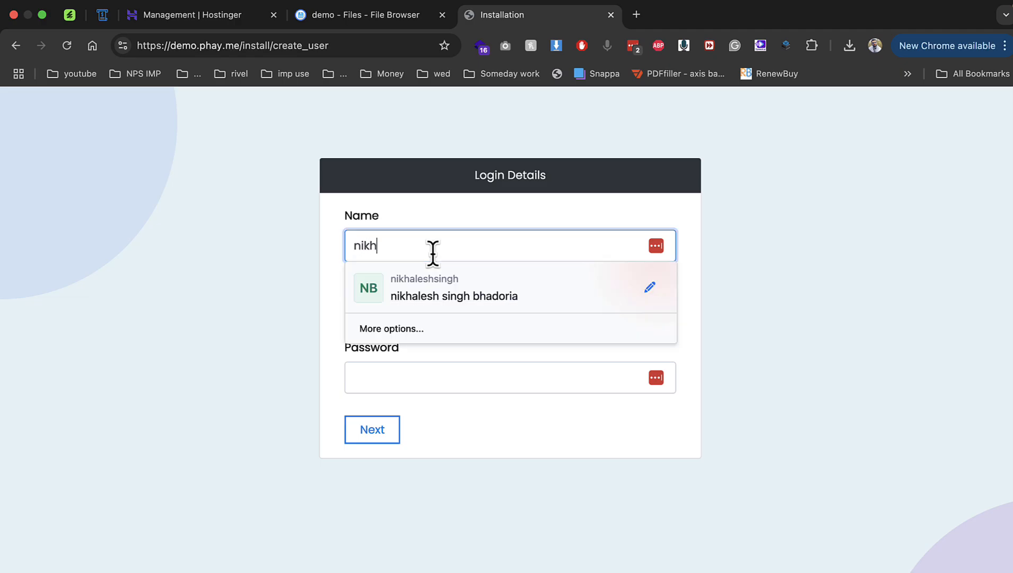
key("Tab")
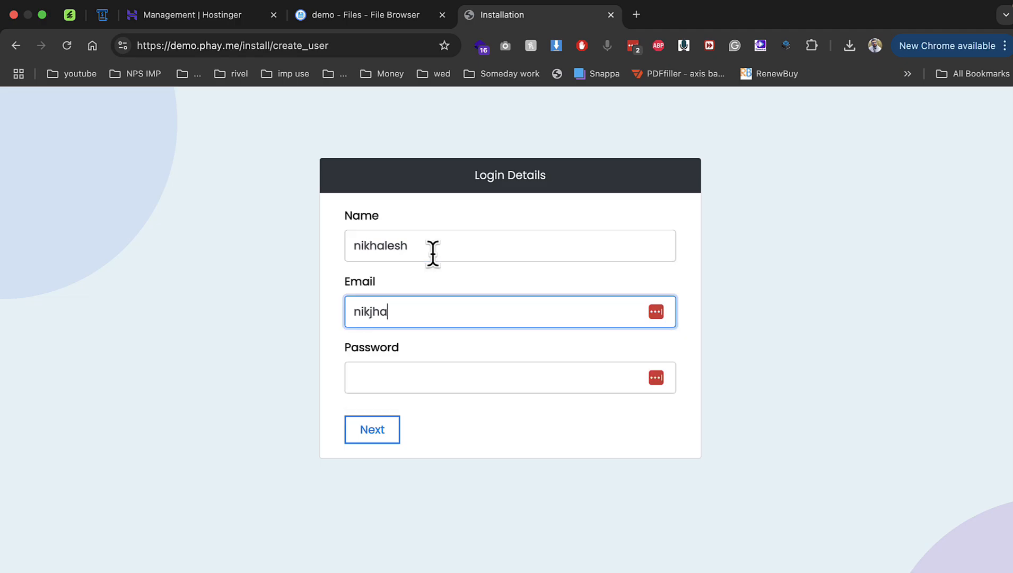
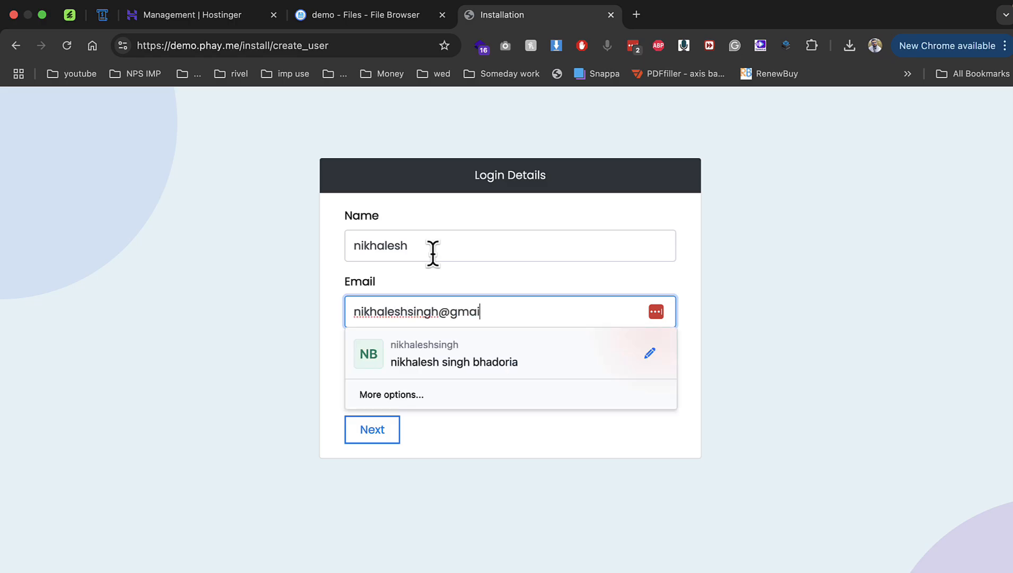
key("Tab")
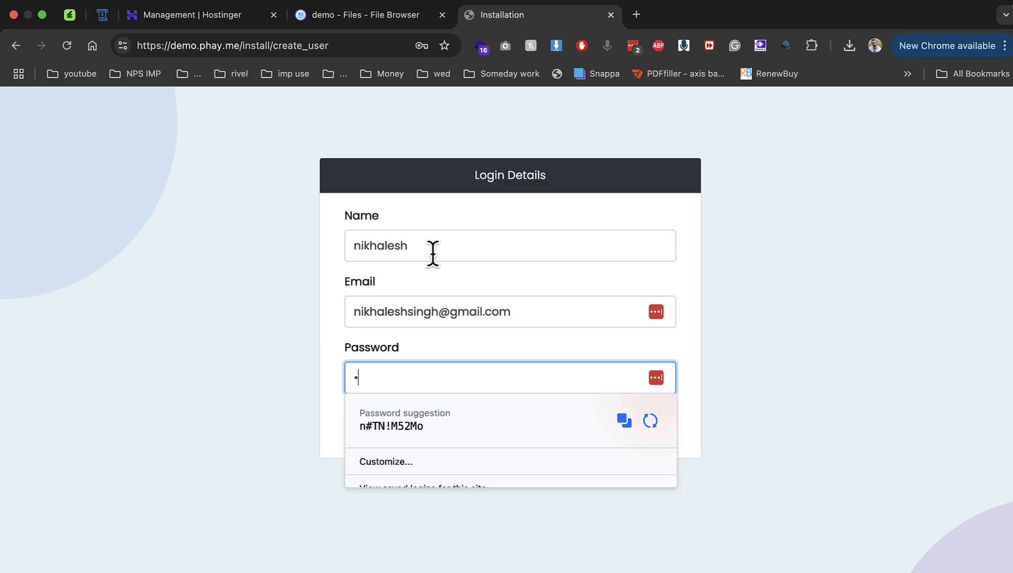
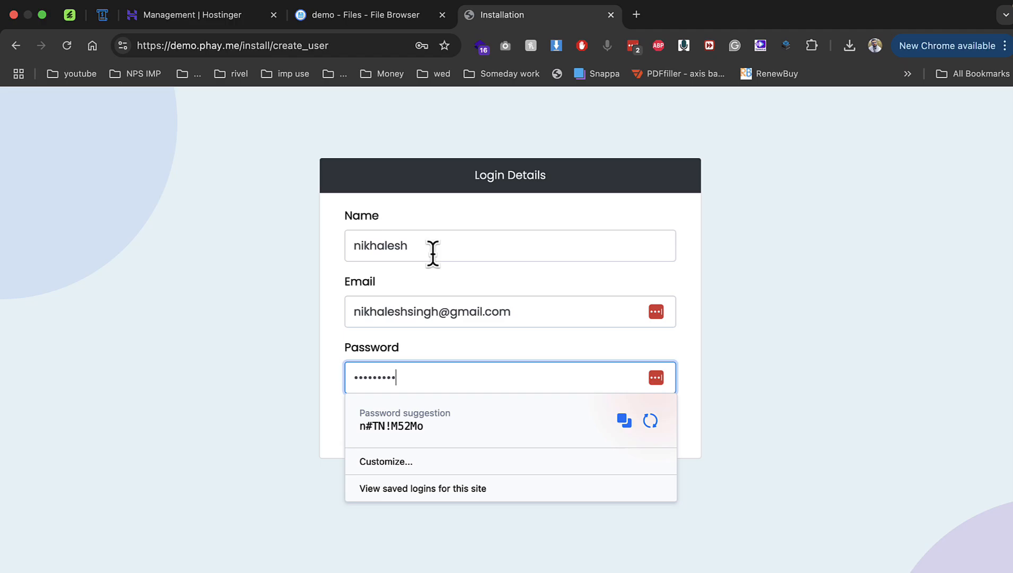
key("Return")
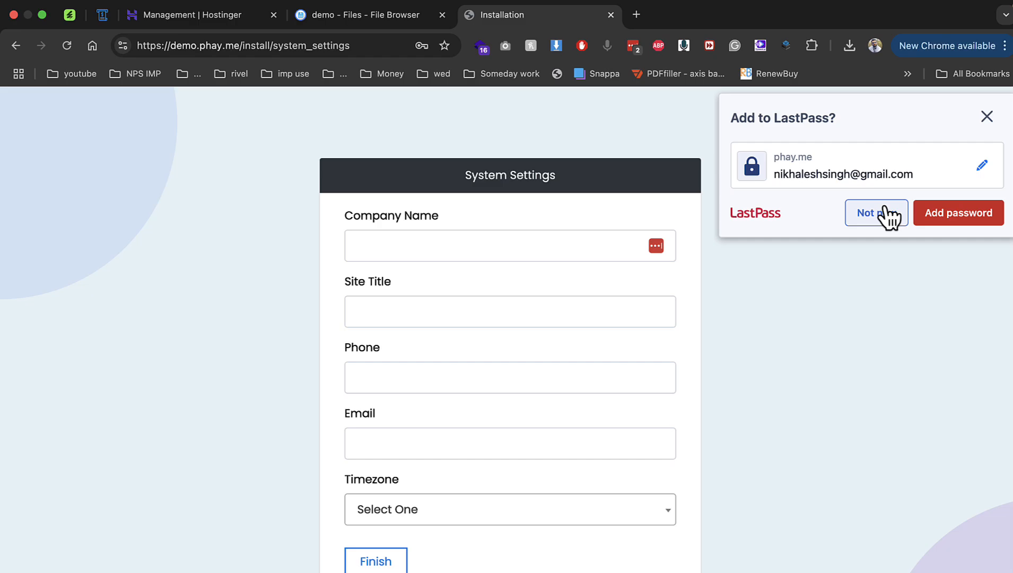
- Set both Company Name and Site Title to 'Gyan crm'
left_click(870, 211)
left_click(557, 236)
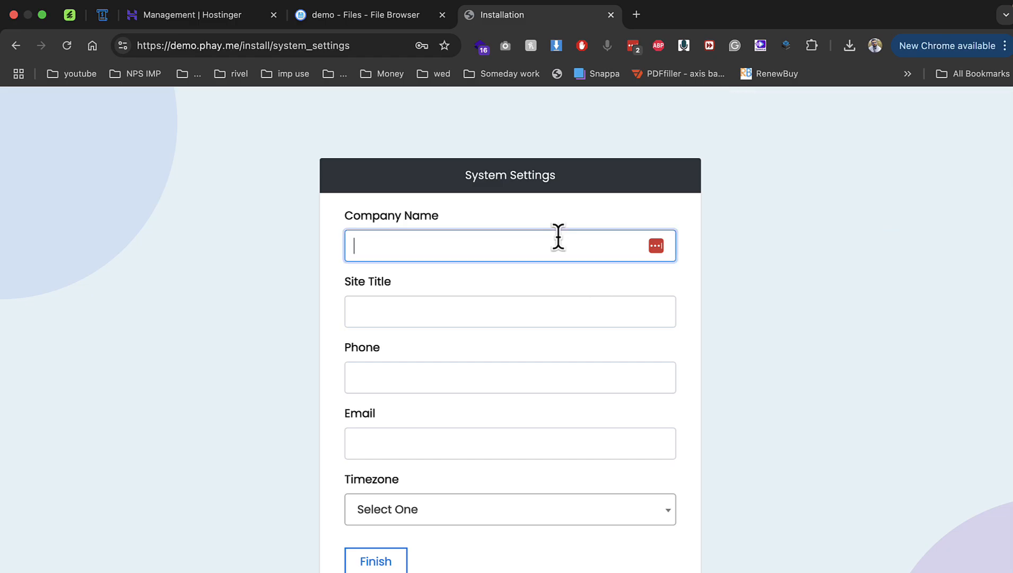
type("Gyqan")
key("BackSpace")
key("BackSpace")
key("BackSpace")
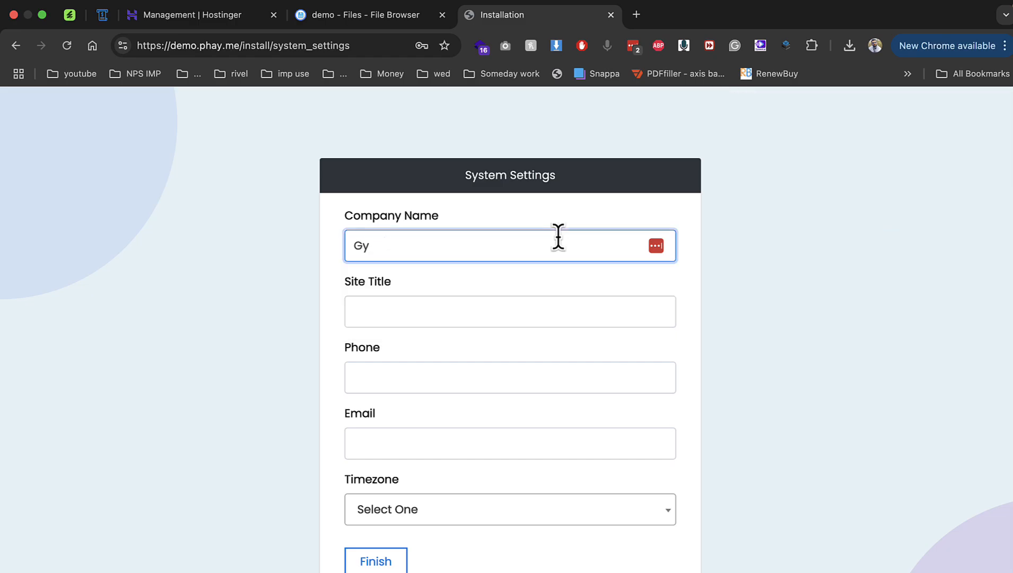
type("an crm")
key("Tab")
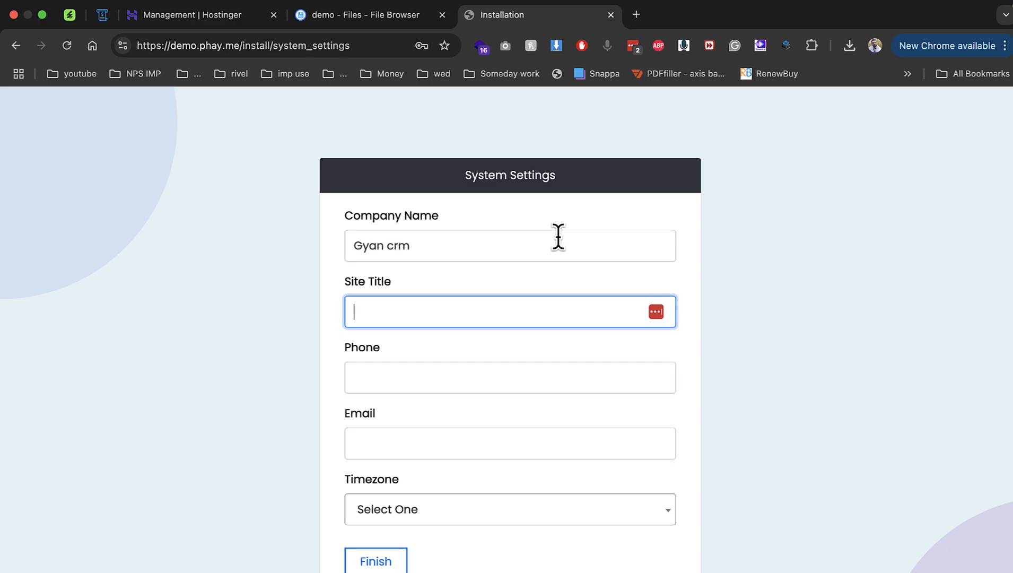
triple_click(557, 237)
key("super+c")
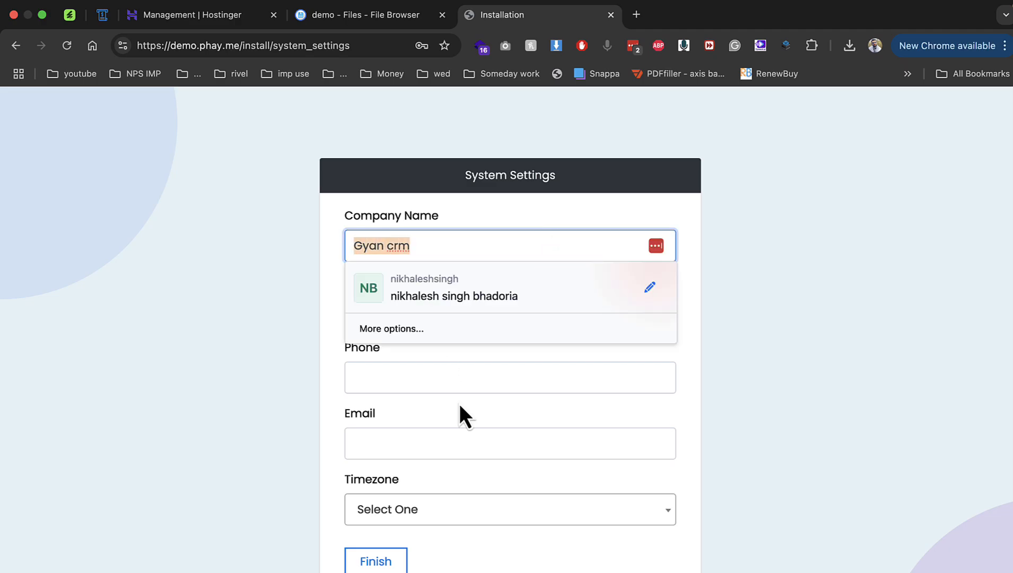
left_click(459, 404)
left_click(457, 305)
key("super+v")
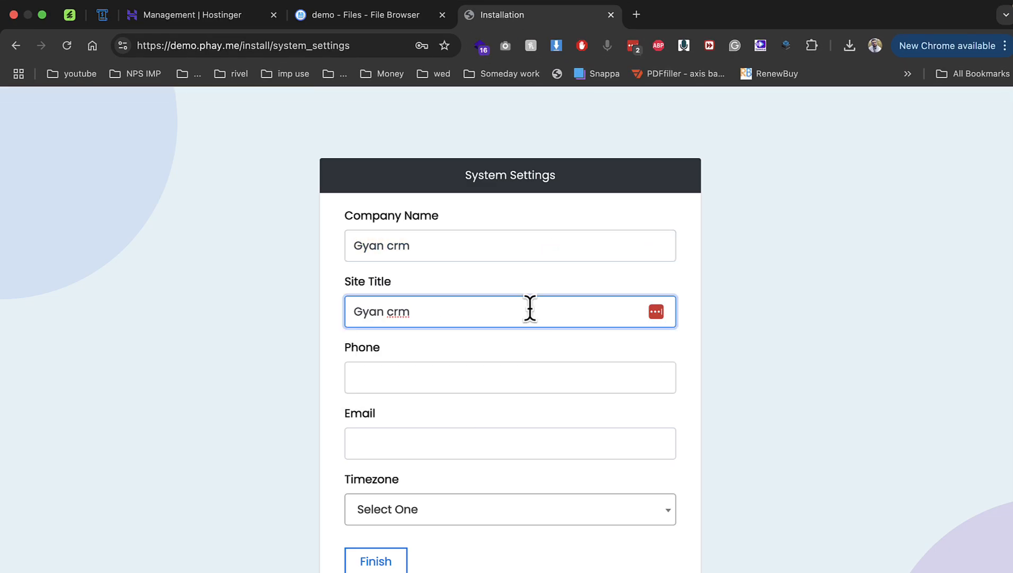
- Add the company phone and email, choose GMT +05:30 Asia/Kolkata timezone, and finish installing
left_click(481, 383)
type("12312312")
key("Tab")
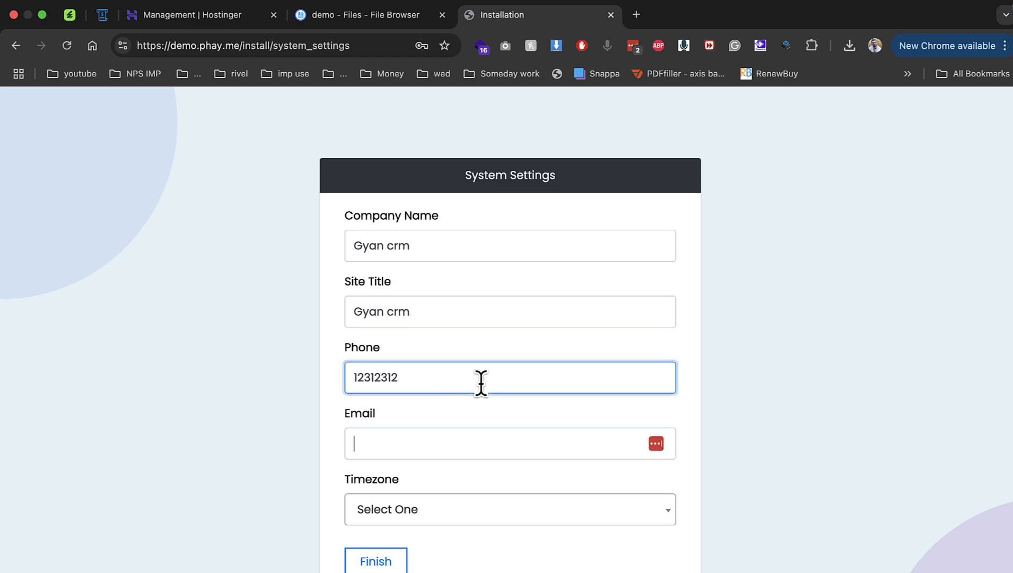
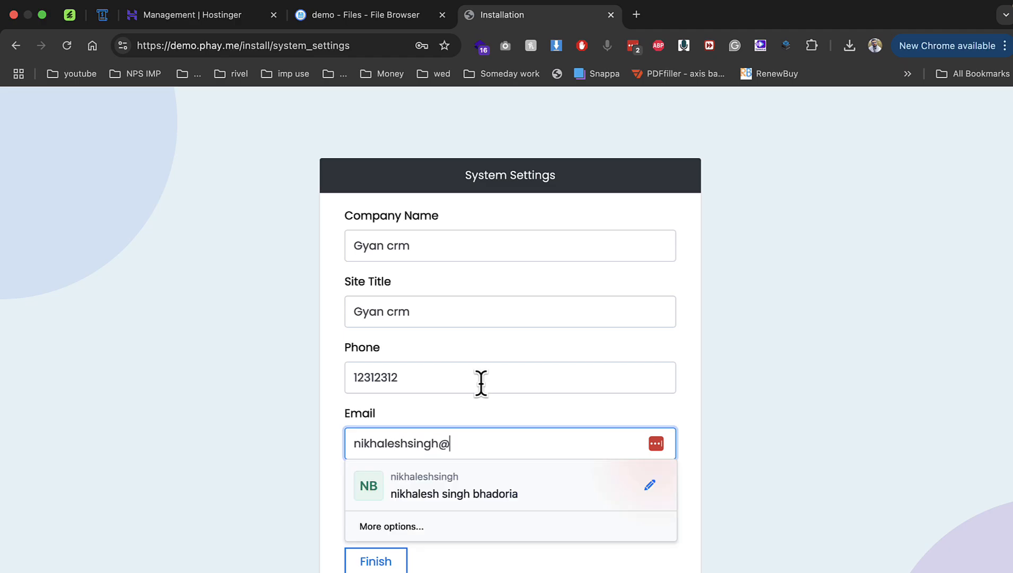
type(".")
key("Tab")
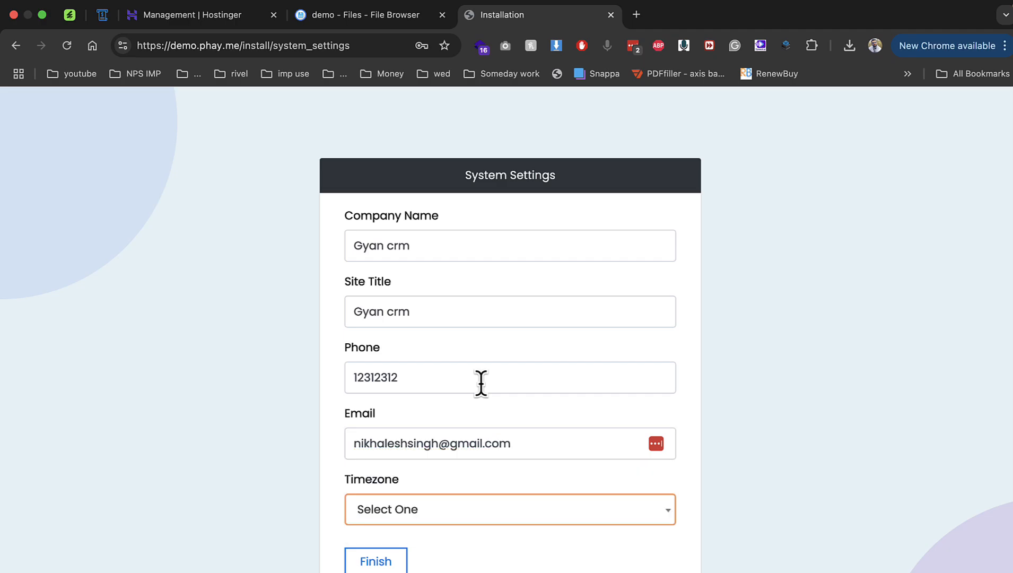
left_click(483, 522)
type("ko")
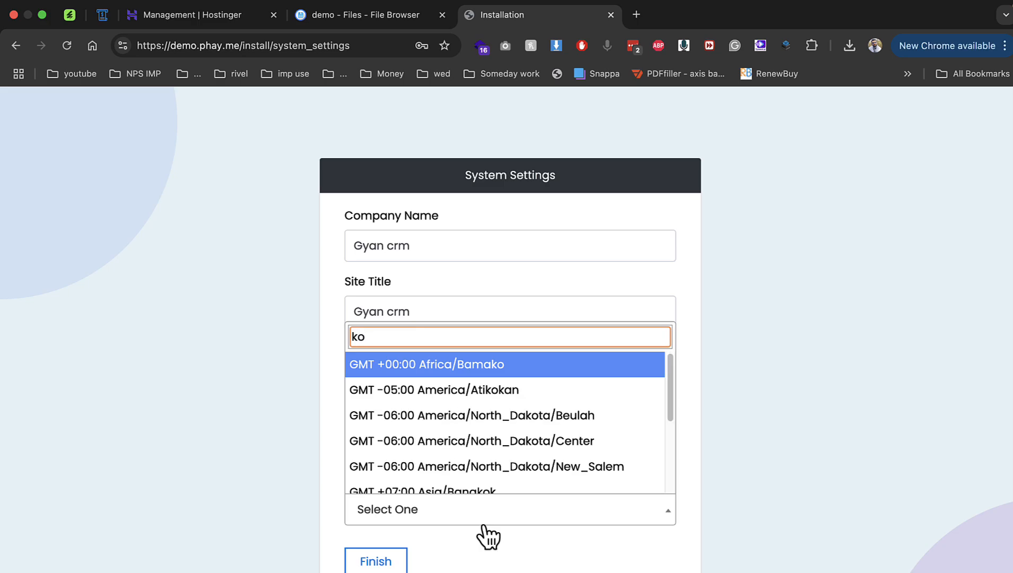
type("l")
key("Return")
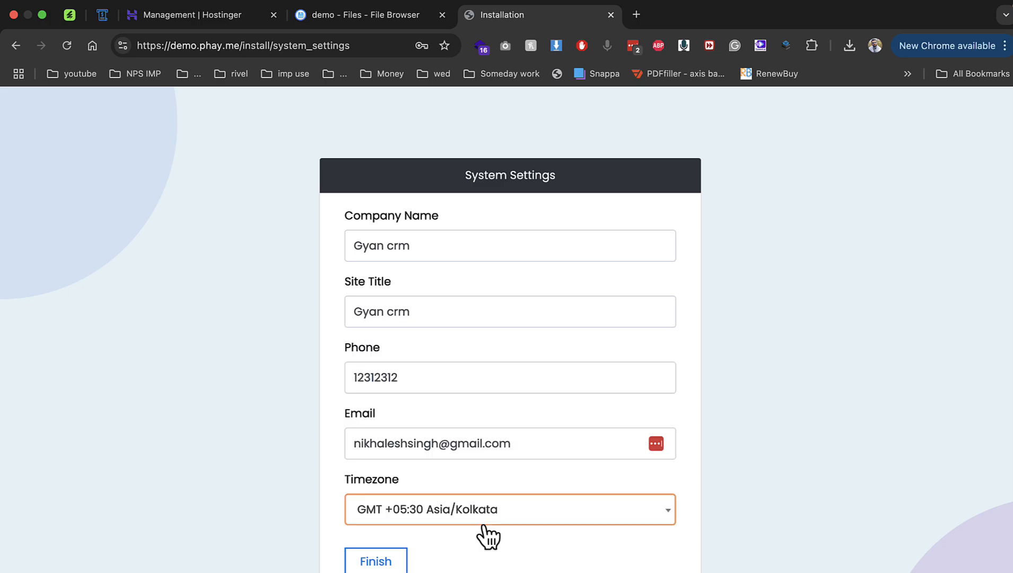
left_click(374, 563)
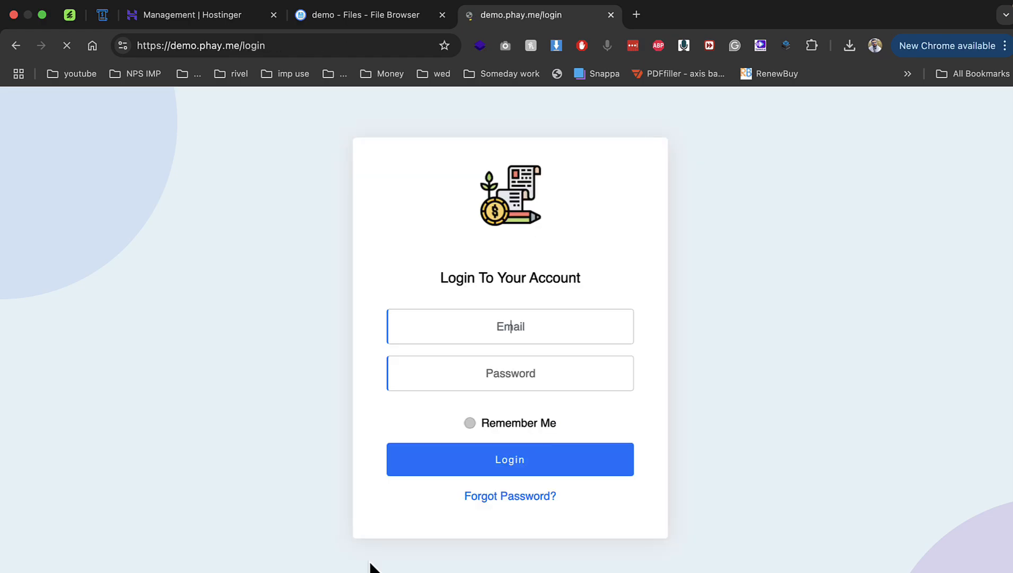
- Log in with the saved admin email and password, retrying after backing out of License Verification
type("n")
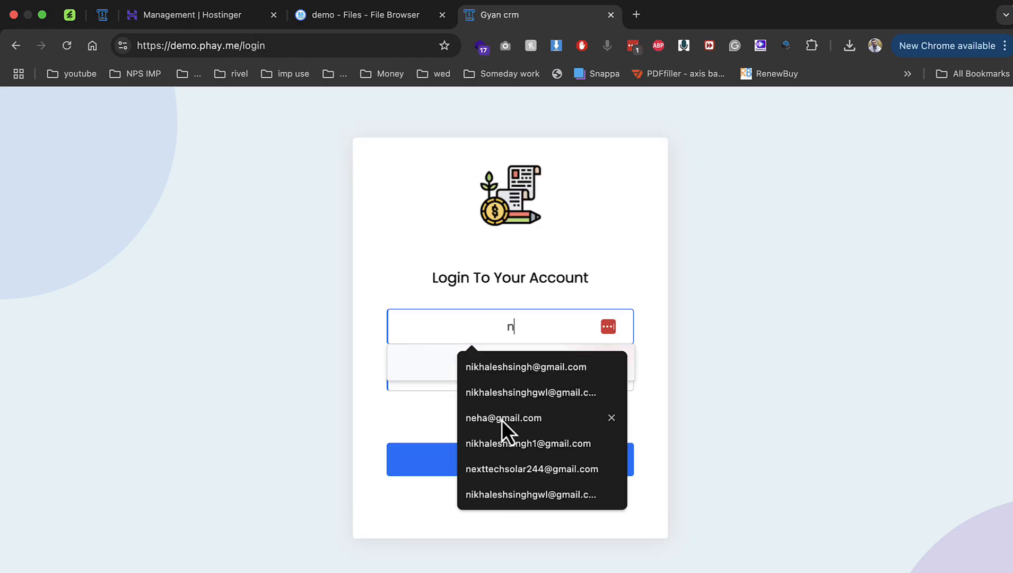
key("Down")
key("Tab")
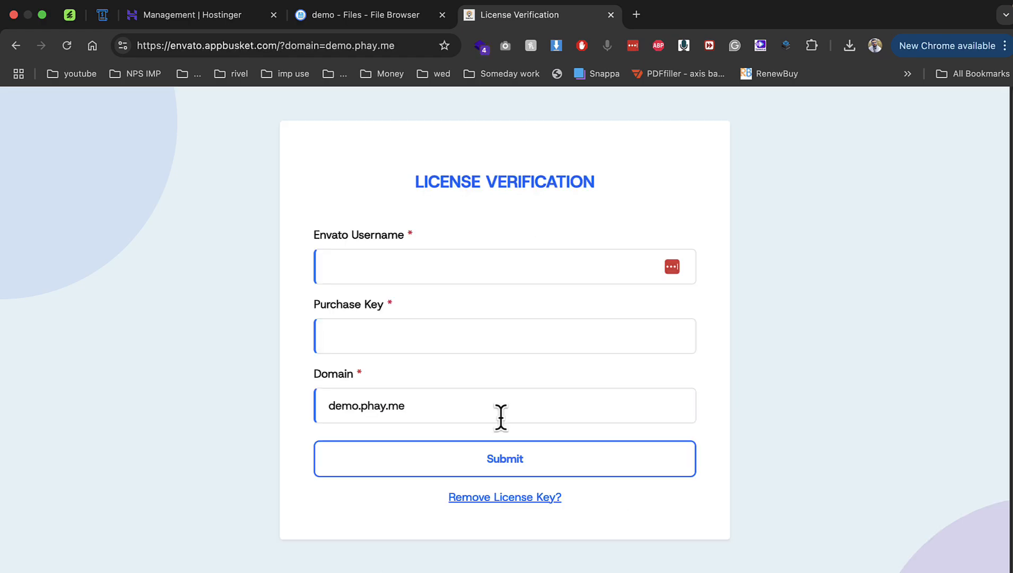
left_click(544, 482)
left_click(15, 46)
left_click(478, 374)
type("*")
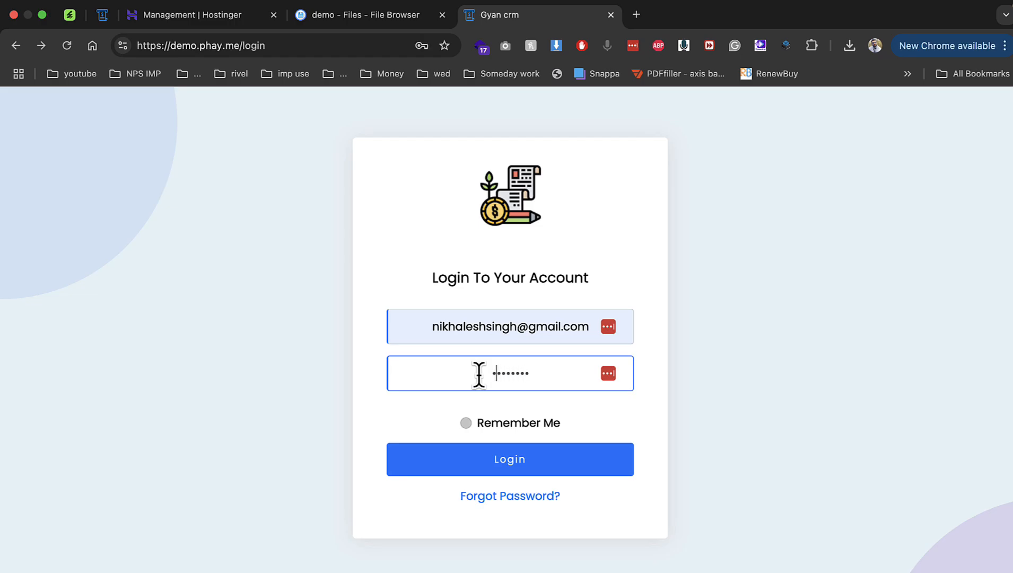
key("super+a")
type("*")
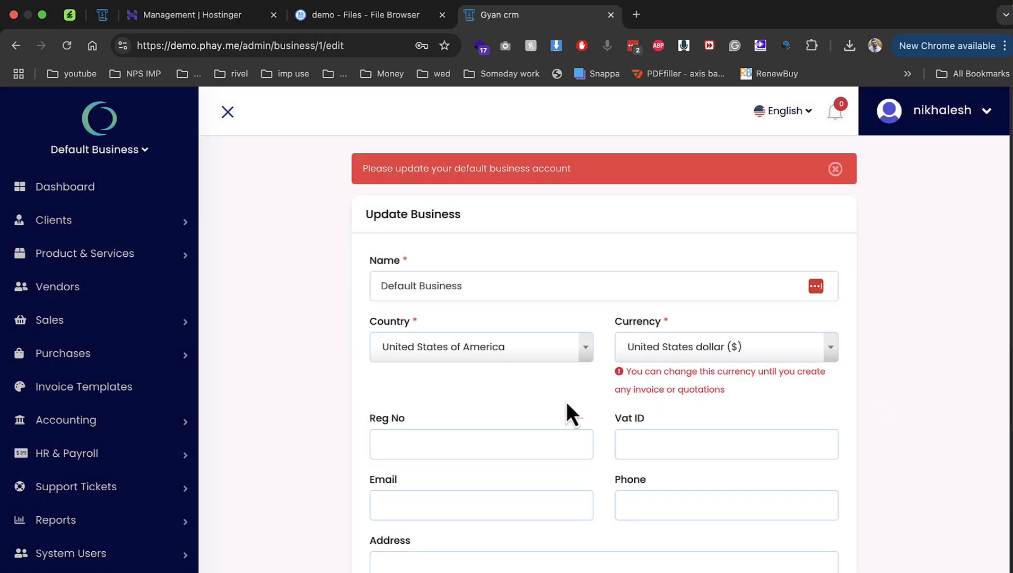
- Replace the Default Business name with GYAN CRM
left_click(443, 285)
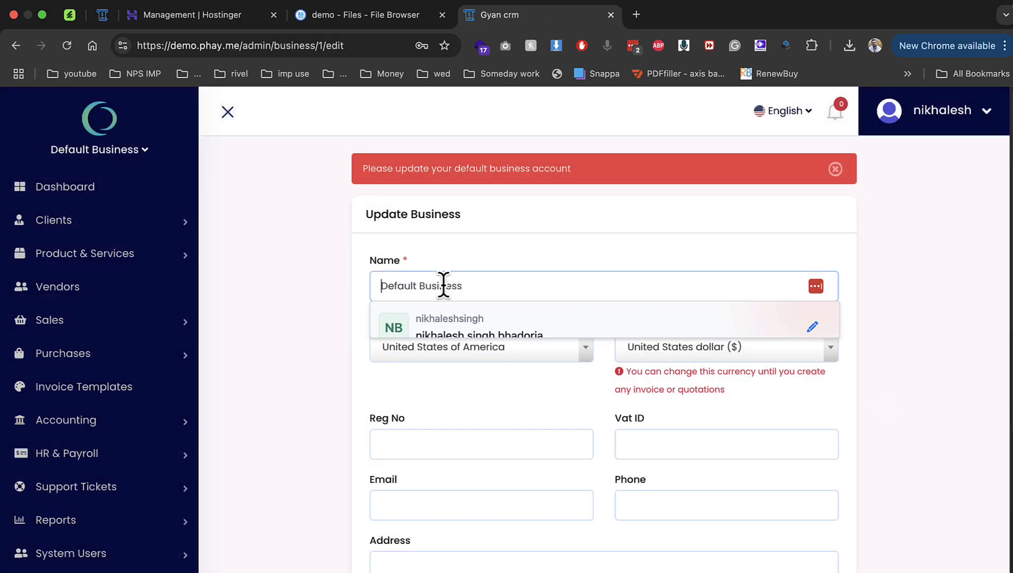
triple_click(454, 286)
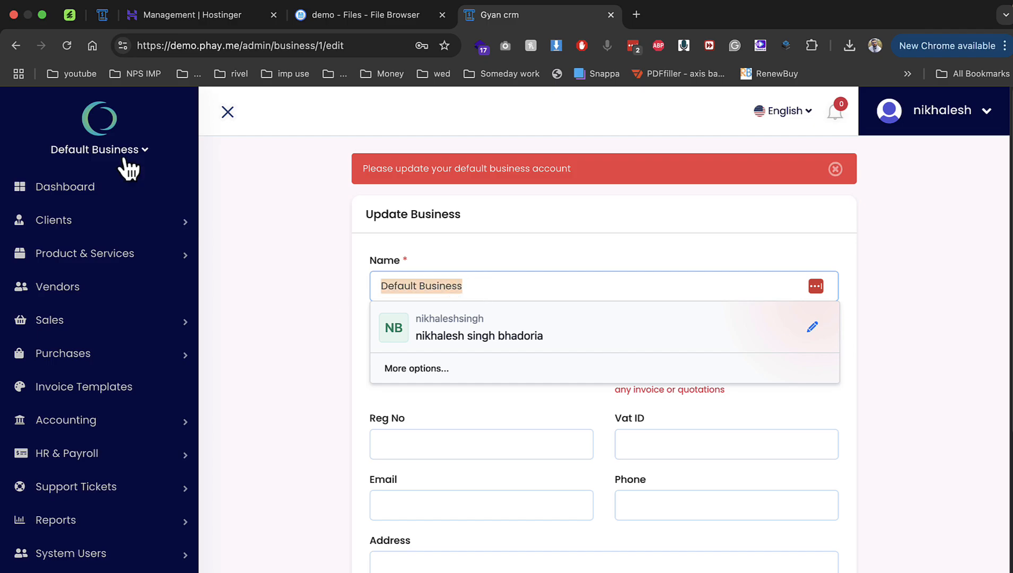
left_click(129, 155)
double_click(450, 285)
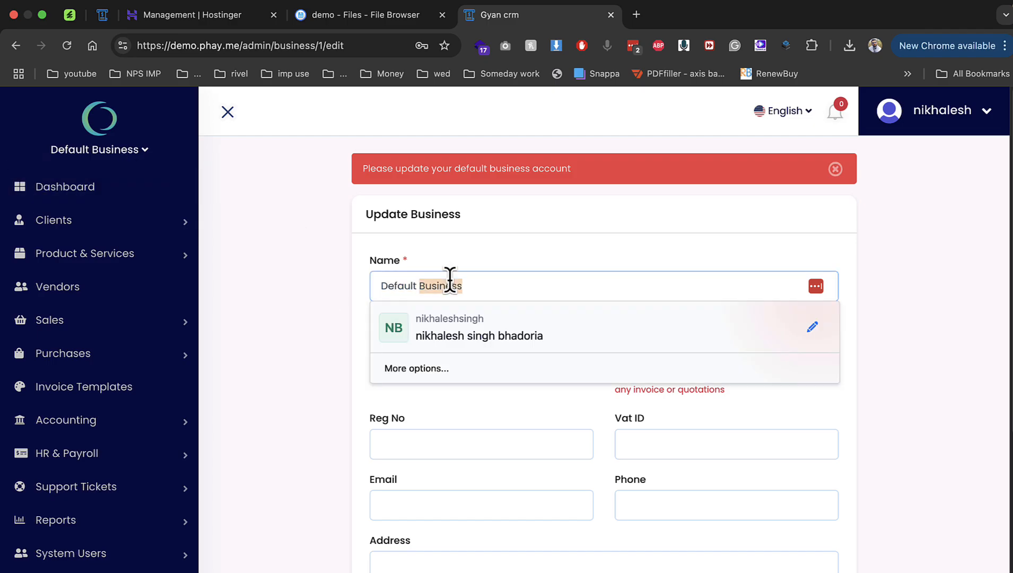
triple_click(450, 285)
type("GYAN CRM")
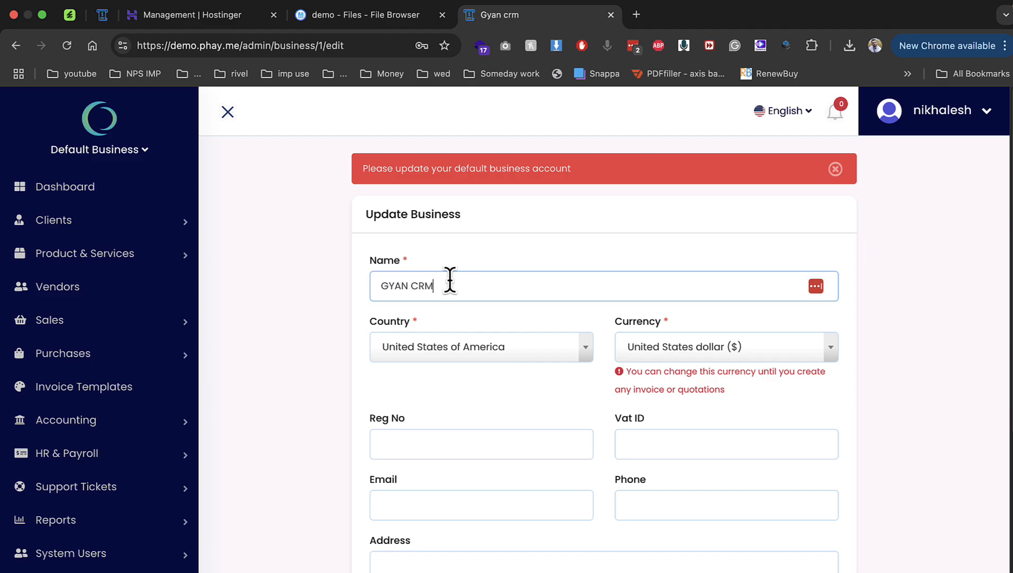
- Set the country to India and the currency to Indian rupee
key("Tab")
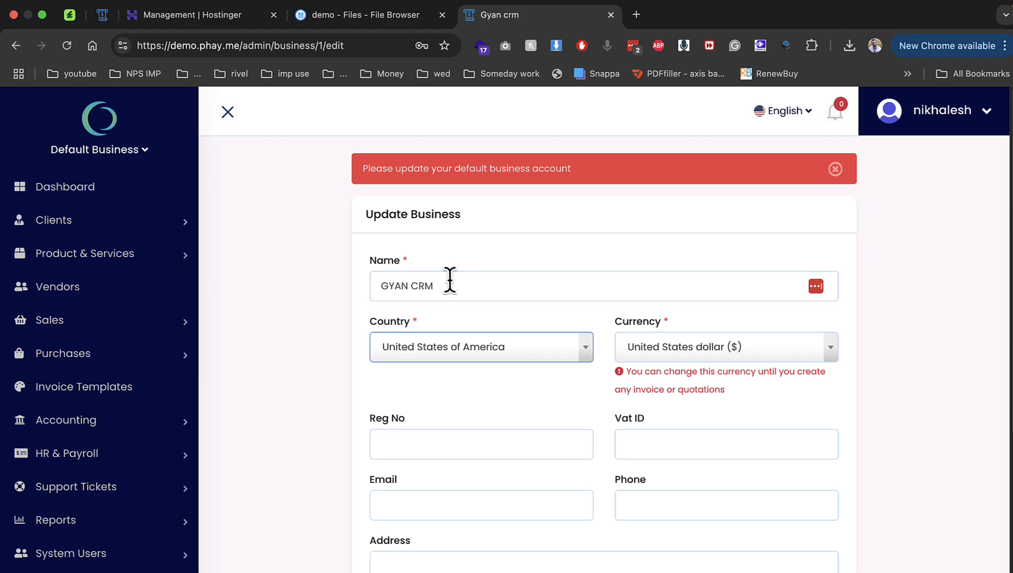
left_click(464, 350)
type("ind")
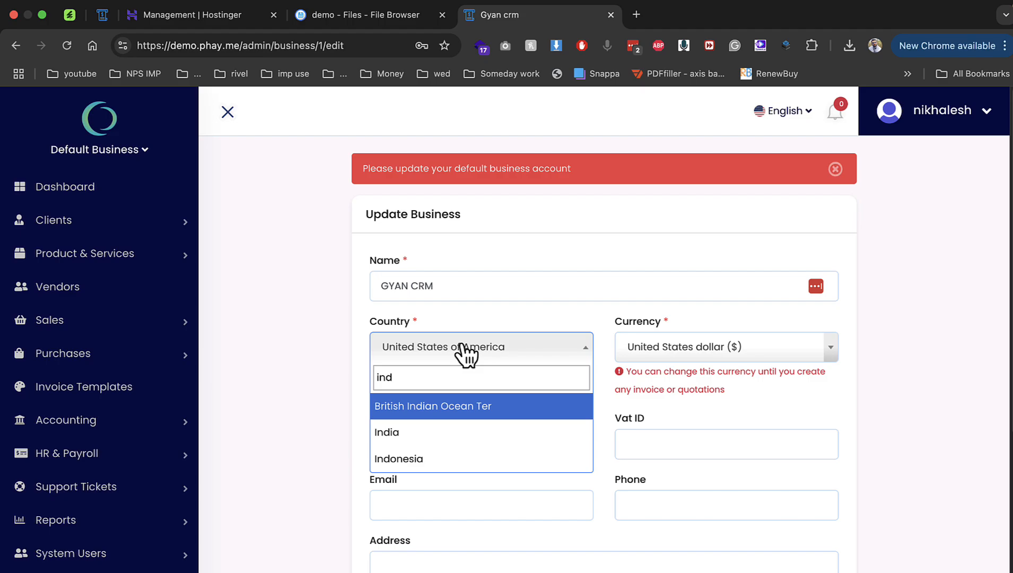
key("Down")
key("Return")
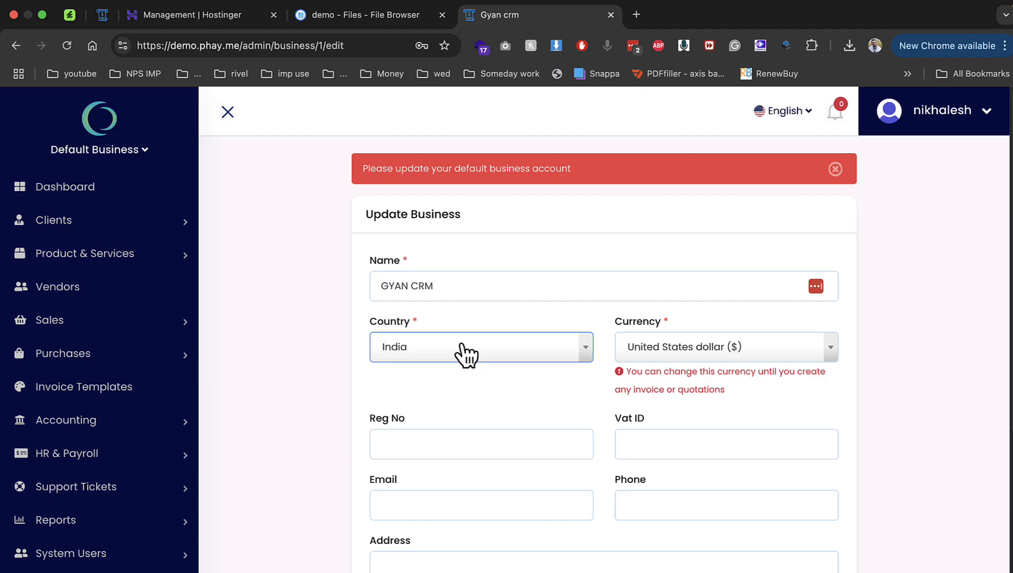
key("Tab")
left_click(637, 351)
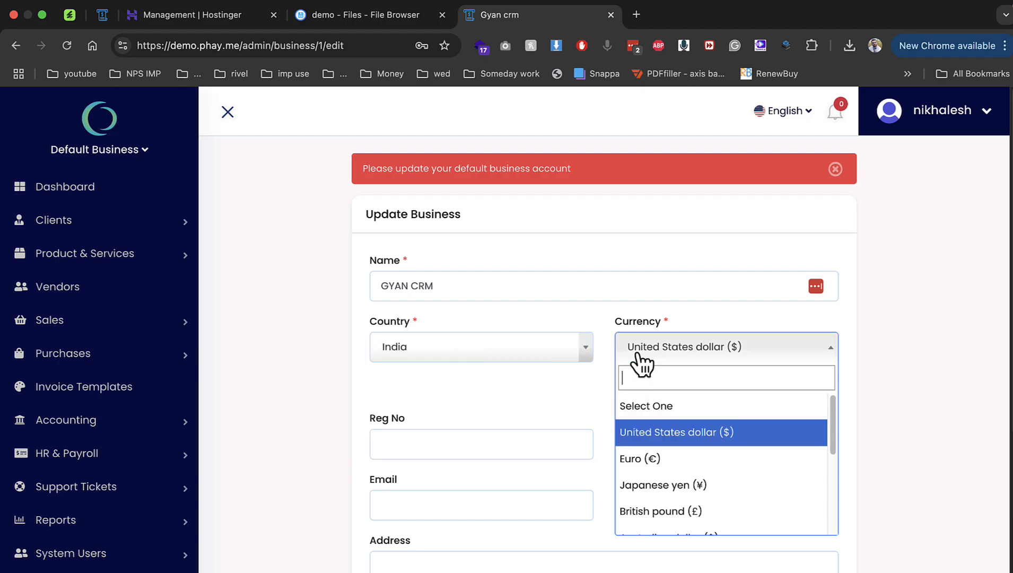
type("ind")
key("Return")
- Fill in the business registration number and VAT ID
key("Tab")
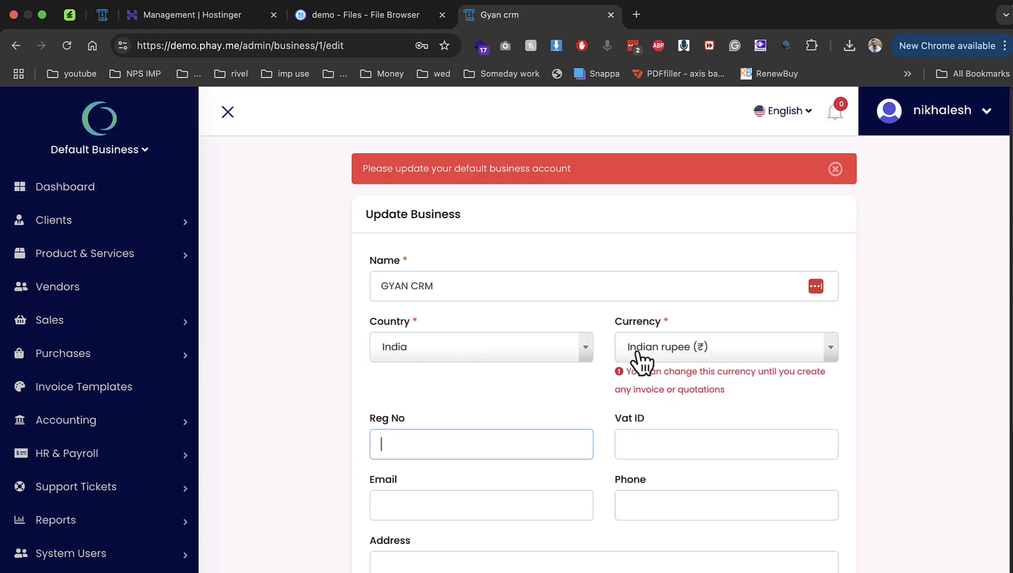
type("1231231")
key("Tab")
type("12")
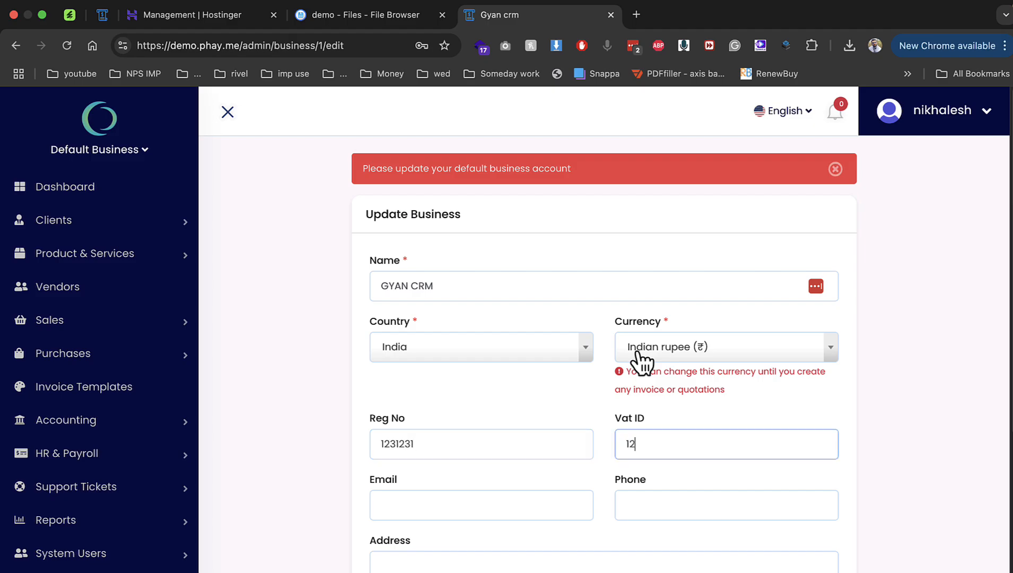
key("Tab")
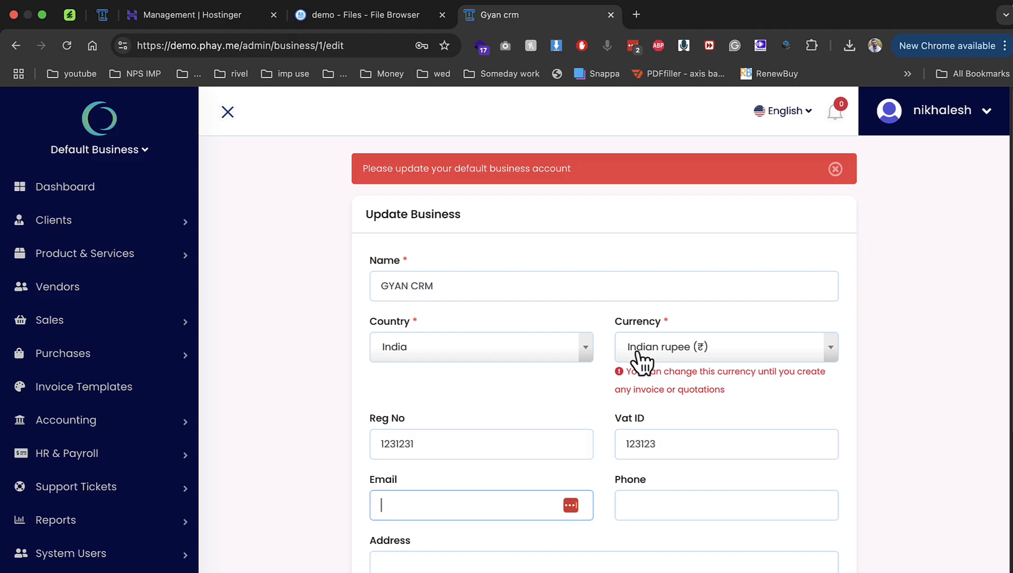
- Attach the CRM letter logo, keep it as the default business, and save
scroll(641, 362, "down", 5)
left_click(651, 487)
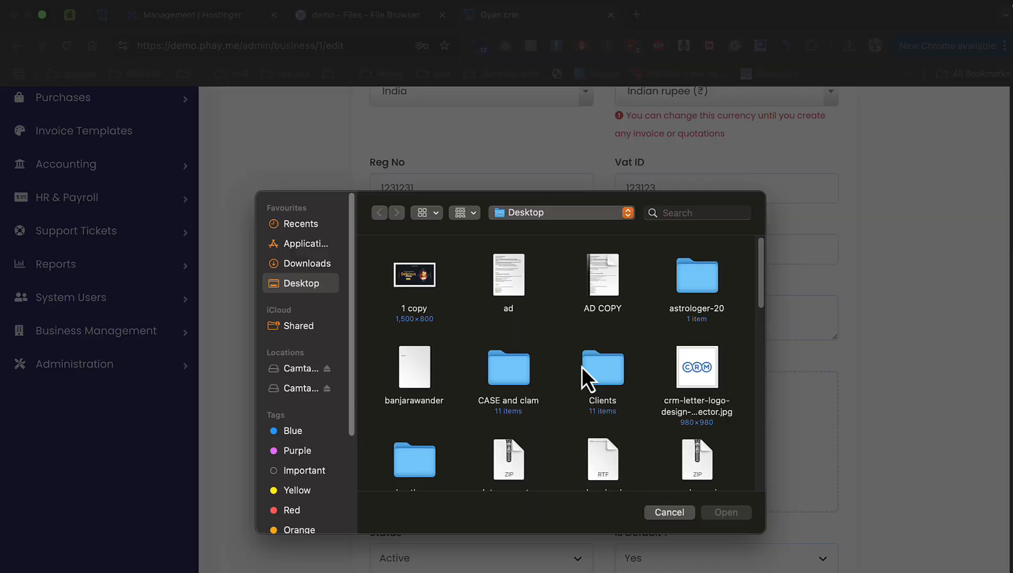
double_click(692, 382)
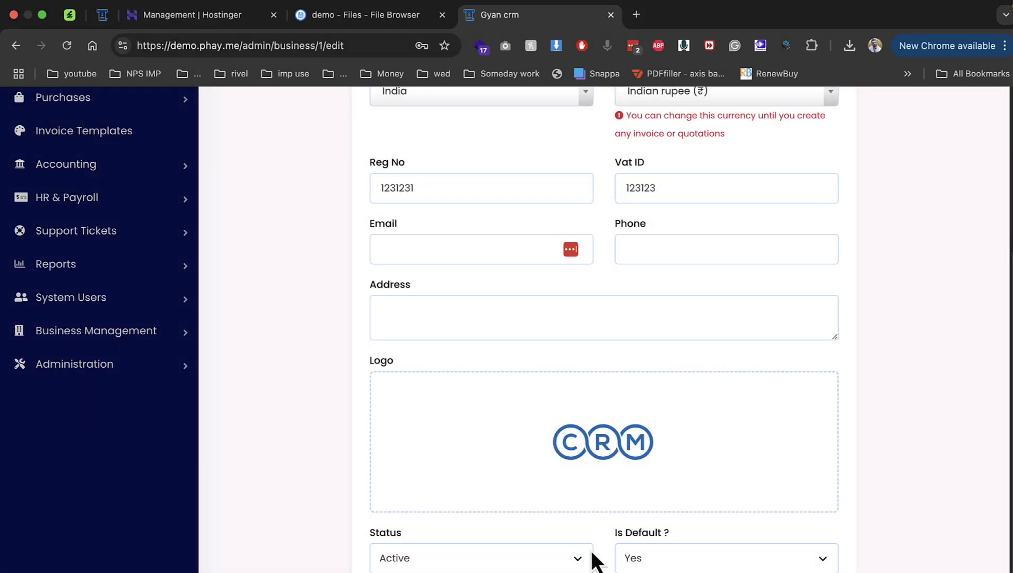
left_click(647, 566)
left_click(648, 562)
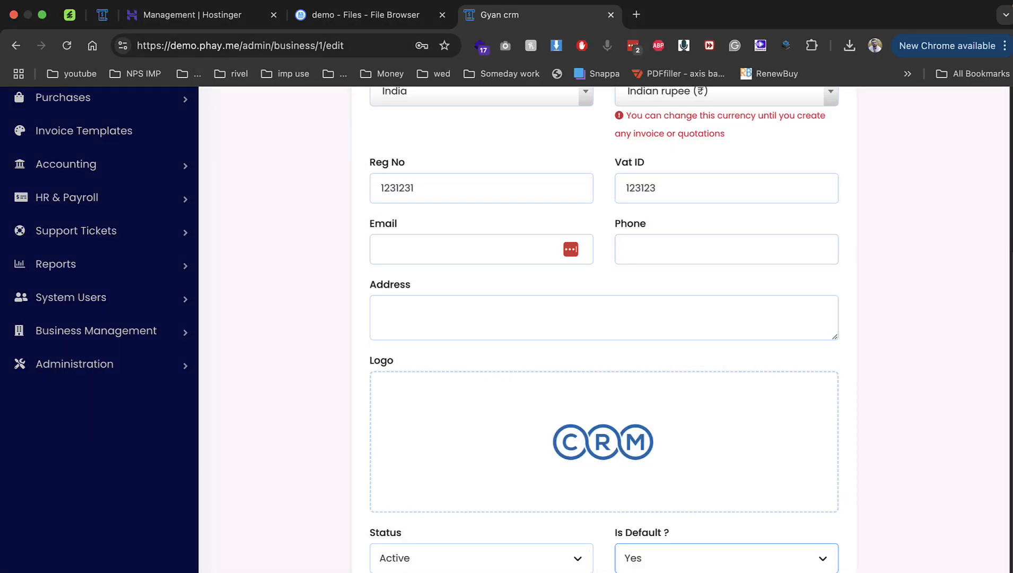
key("Return")
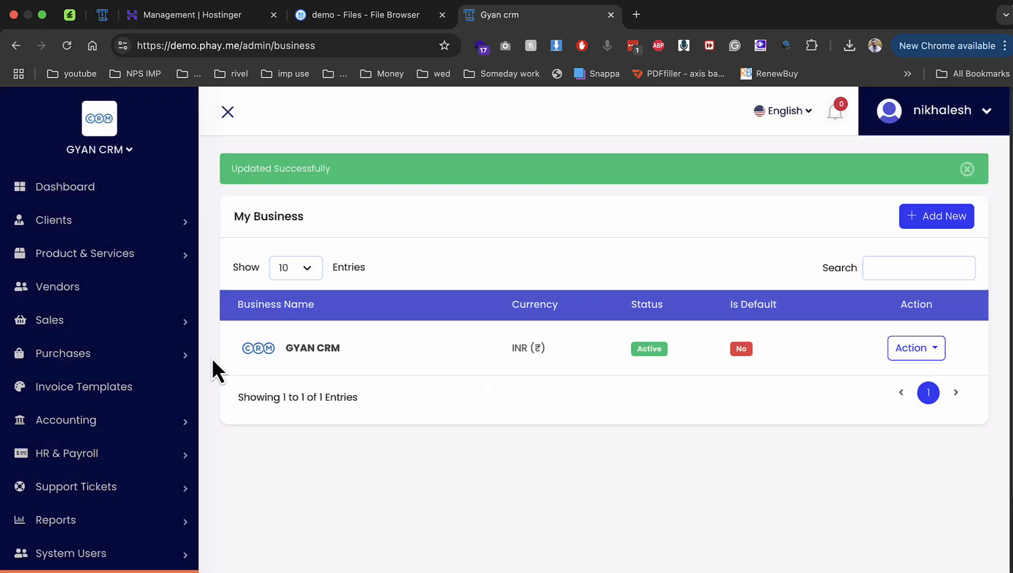
- Browse the business management list and the Add New Business form
left_click(123, 152)
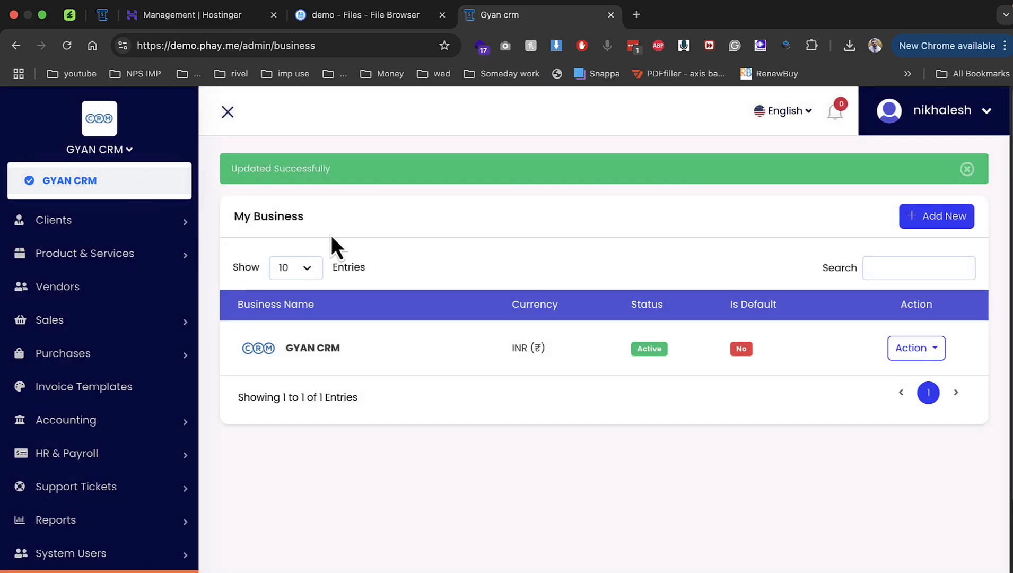
scroll(122, 440, "down", 5)
left_click(119, 450)
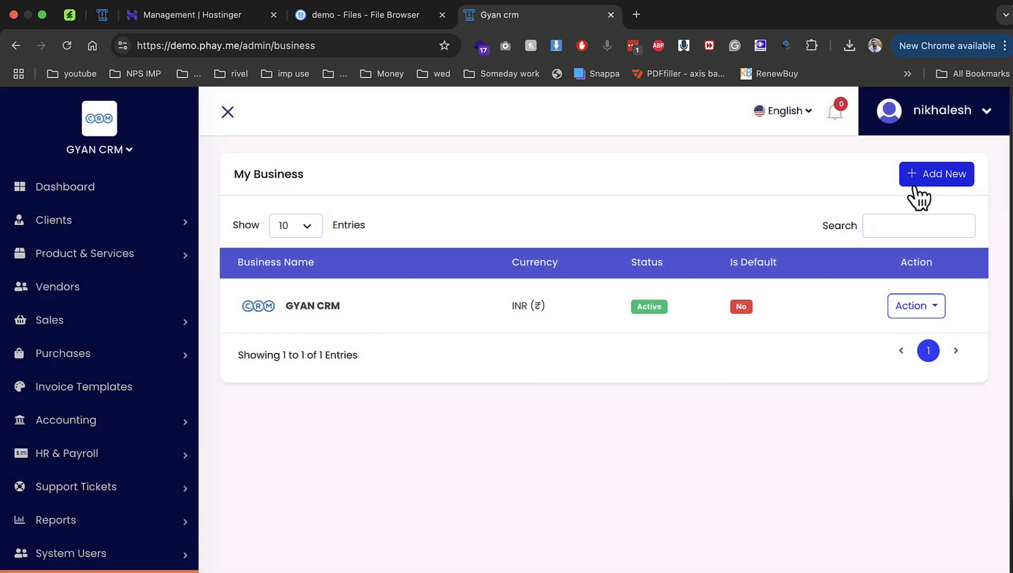
left_click(915, 180)
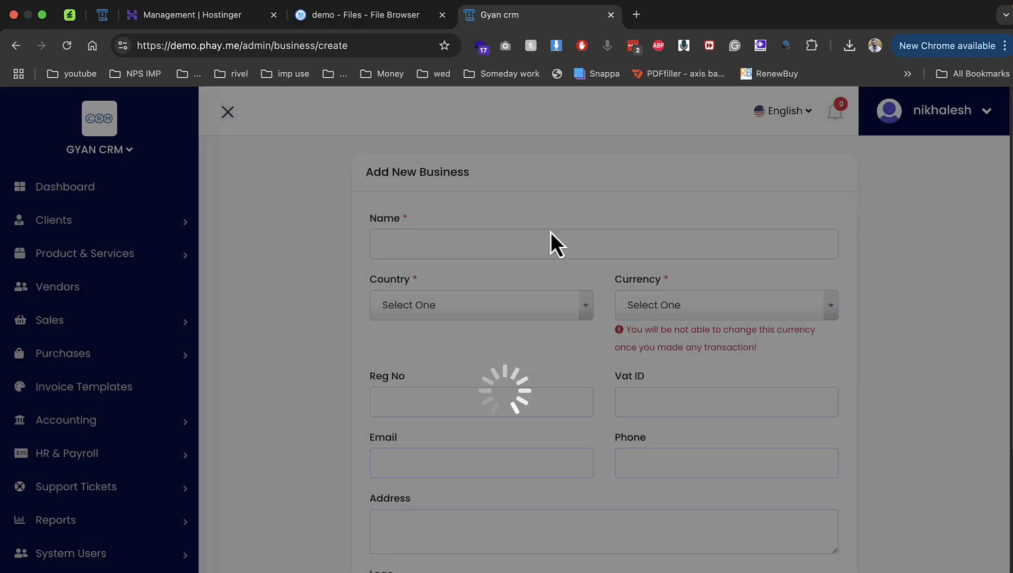
scroll(418, 355, "down", 5)
scroll(371, 347, "up", 4)
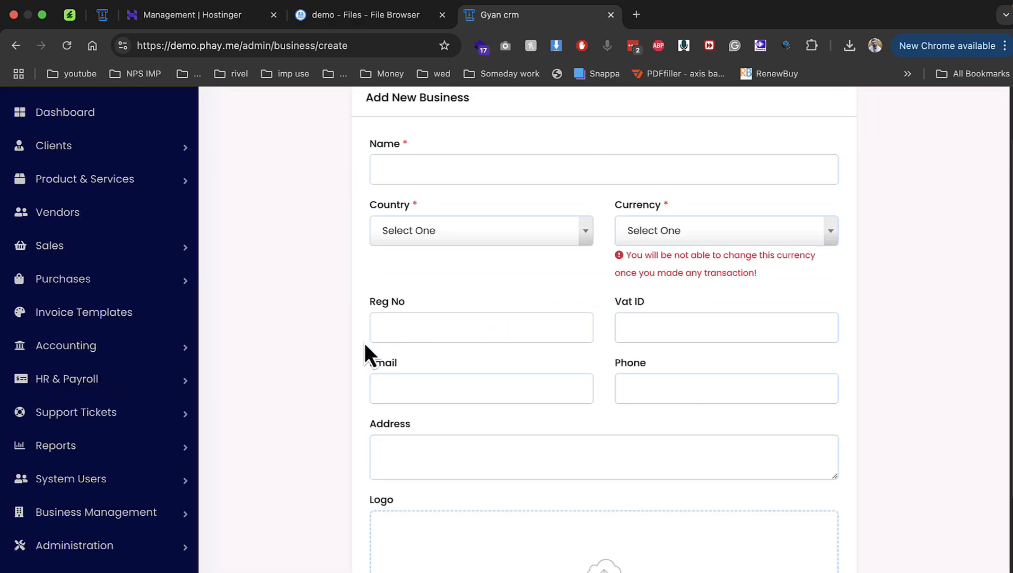
scroll(350, 313, "up", 2)
left_click(227, 111)
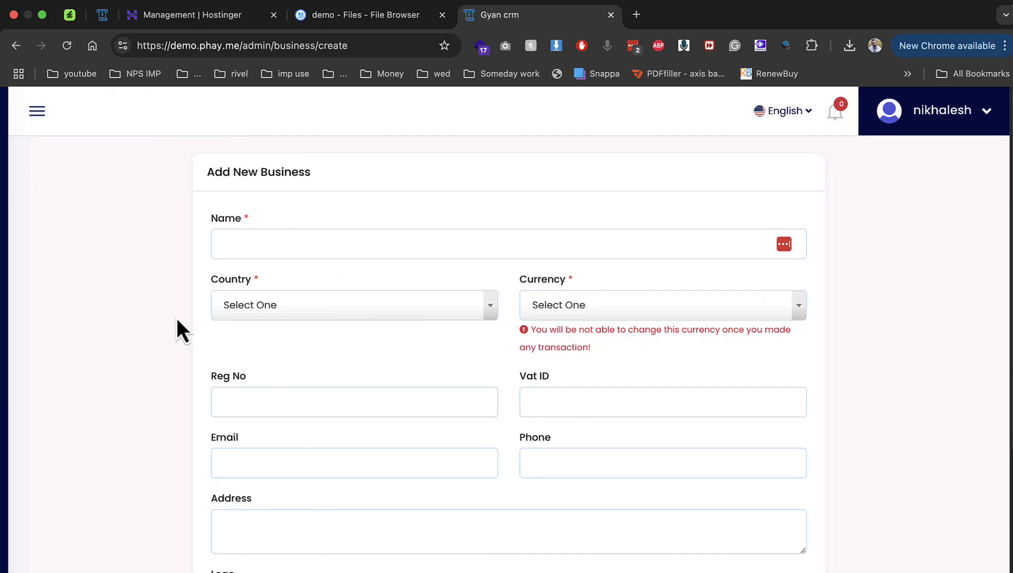
left_click(30, 109)
scroll(61, 425, "down", 5)
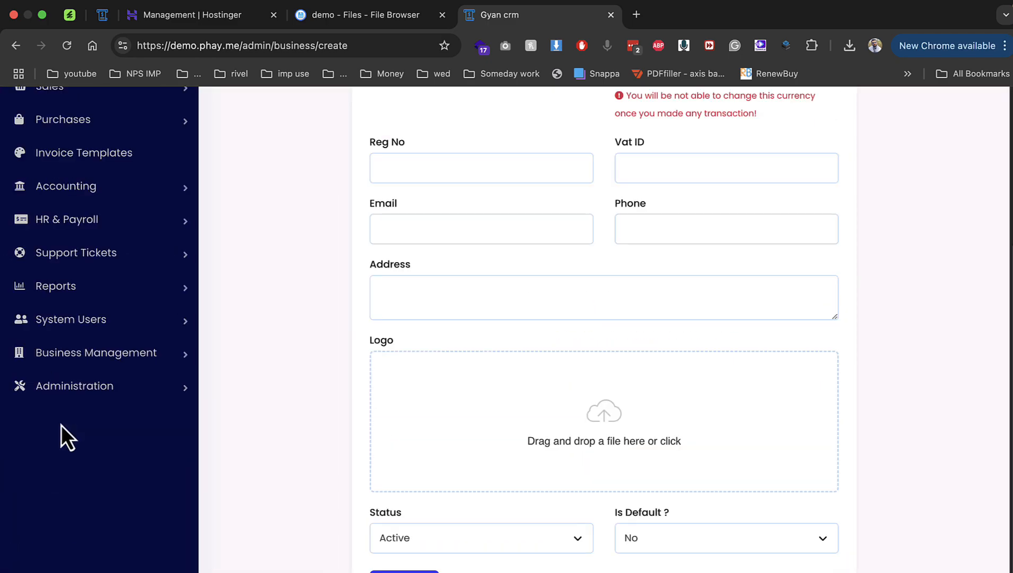
- Open Administration > System Settings and look over the company name field
left_click(87, 354)
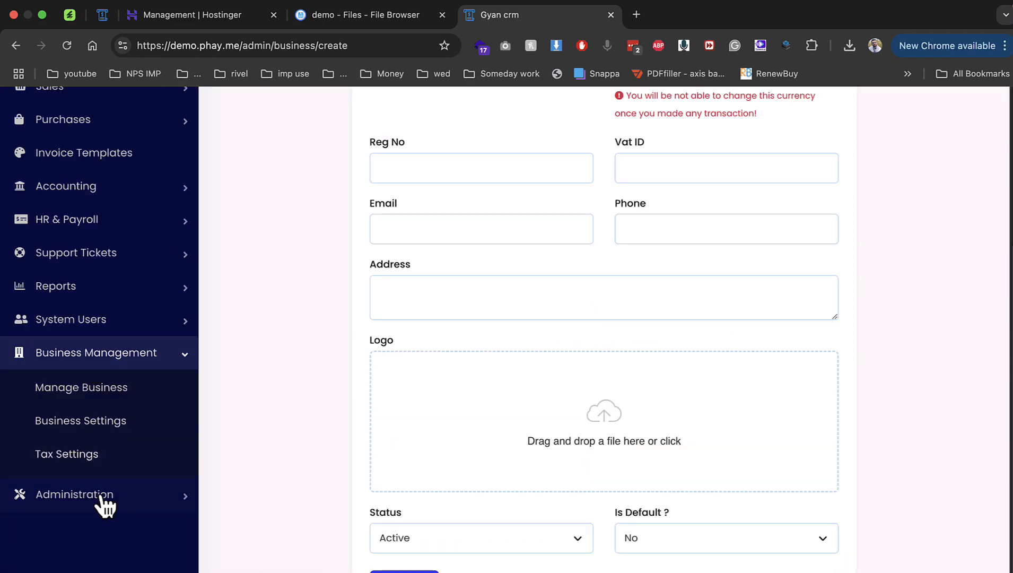
left_click(101, 498)
left_click(102, 420)
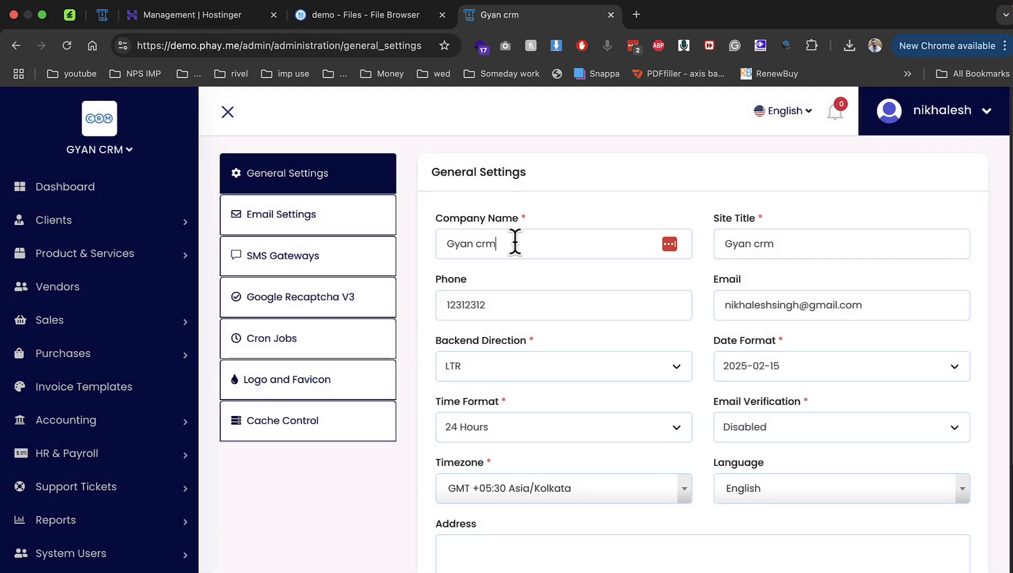
triple_click(514, 243)
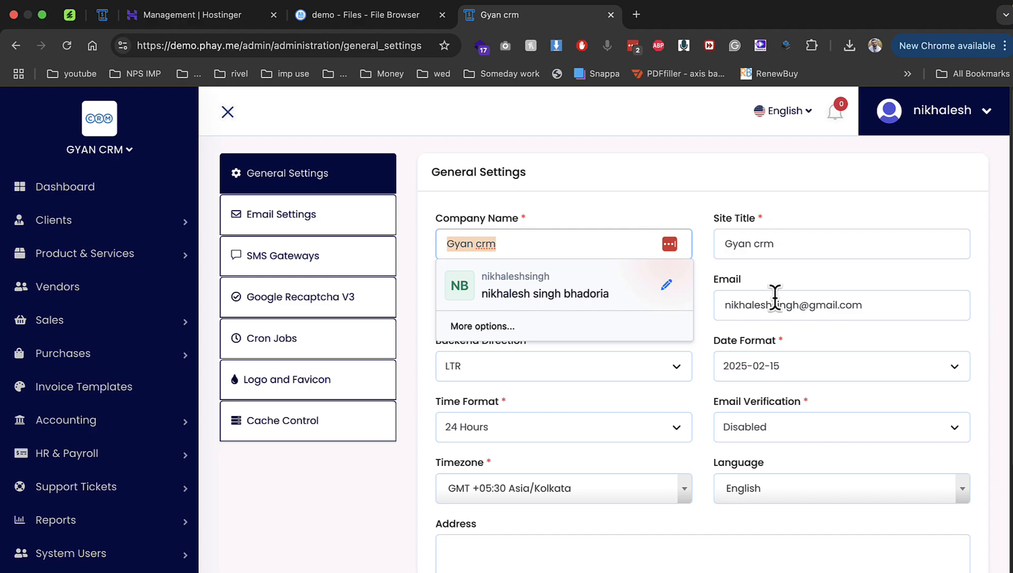
left_click(641, 398)
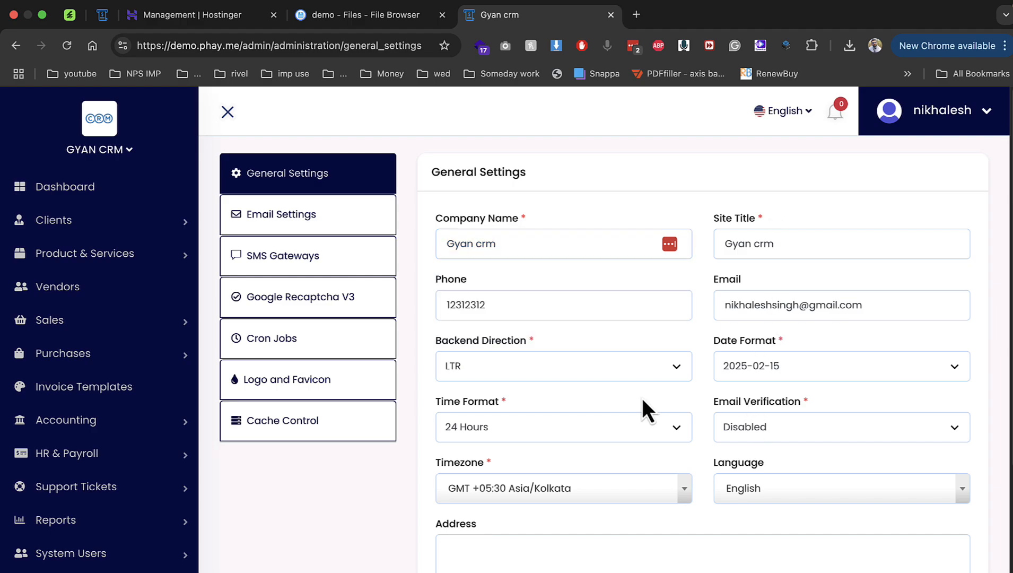
scroll(633, 371, "down", 5)
scroll(633, 370, "up", 5)
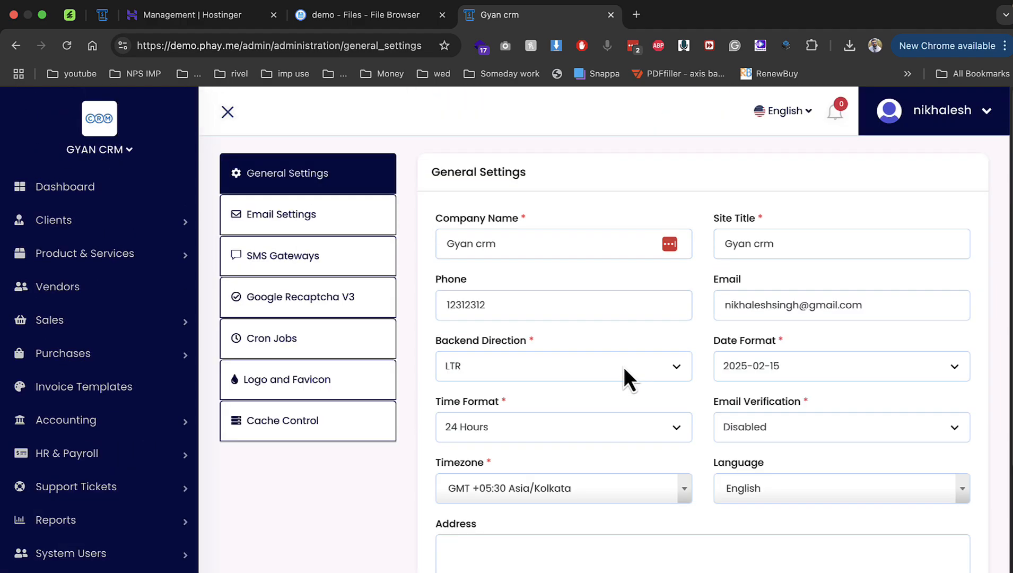
- Review Email Settings and the Twilio SMS gateway, then bring up Logo and Favicon settings
left_click(337, 218)
left_click(210, 17)
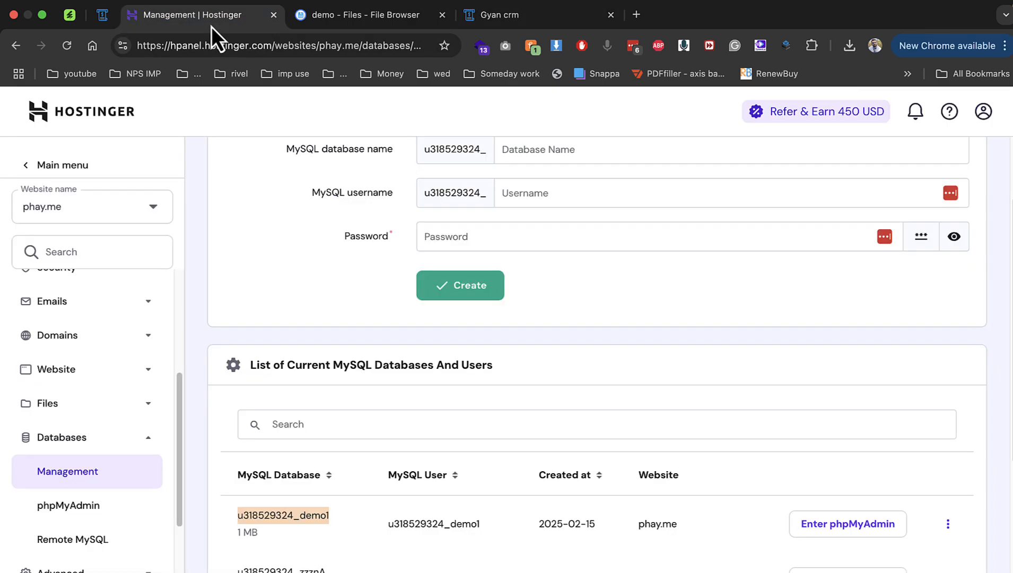
left_click(69, 310)
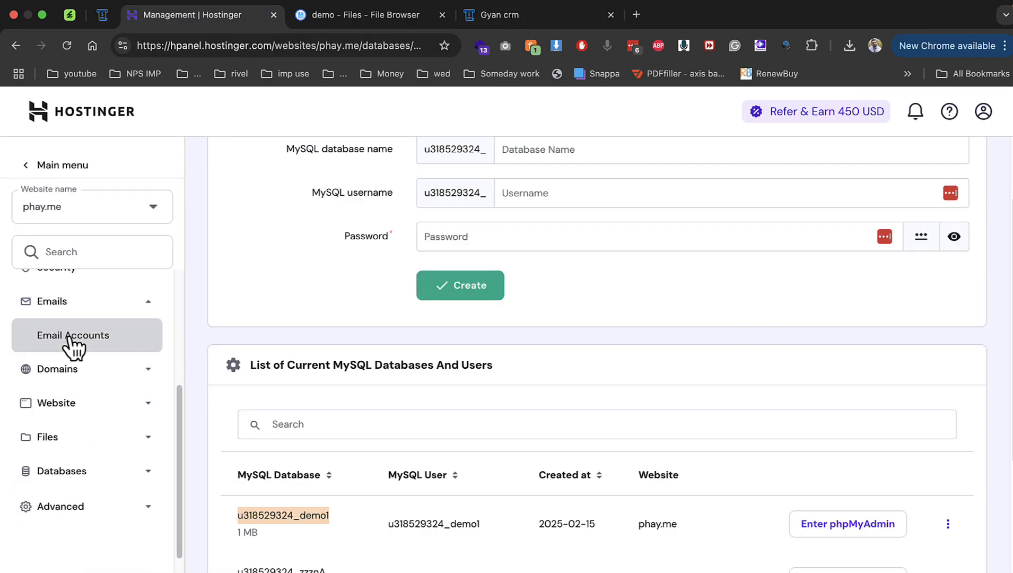
left_click(496, 29)
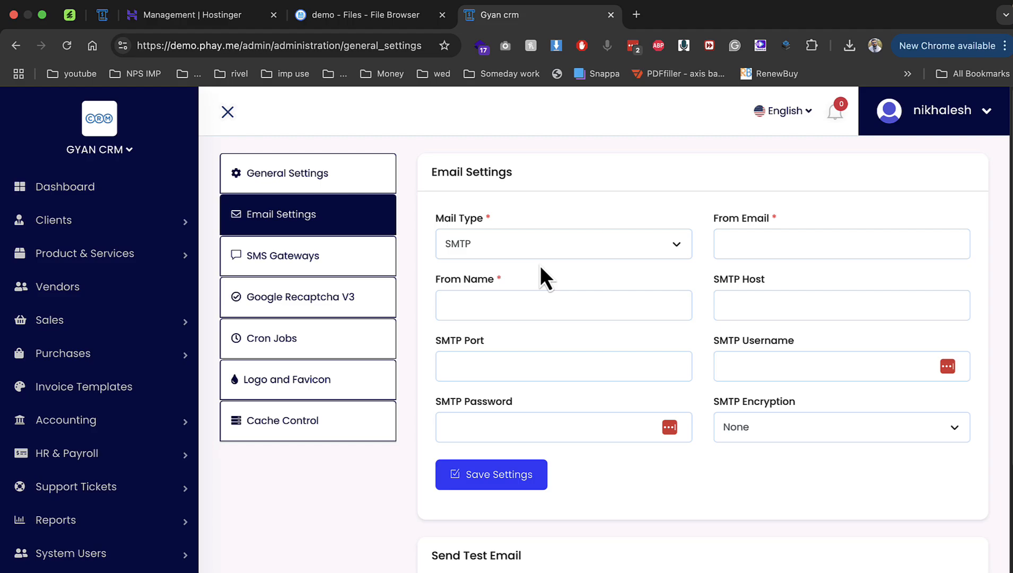
scroll(539, 268, "down", 5)
scroll(313, 298, "up", 5)
left_click(308, 257)
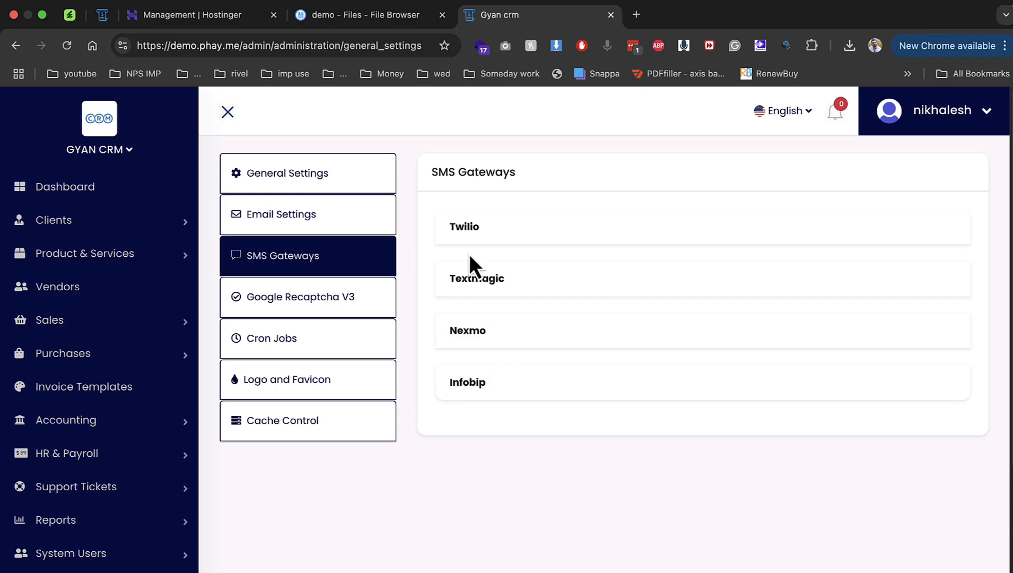
left_click(465, 228)
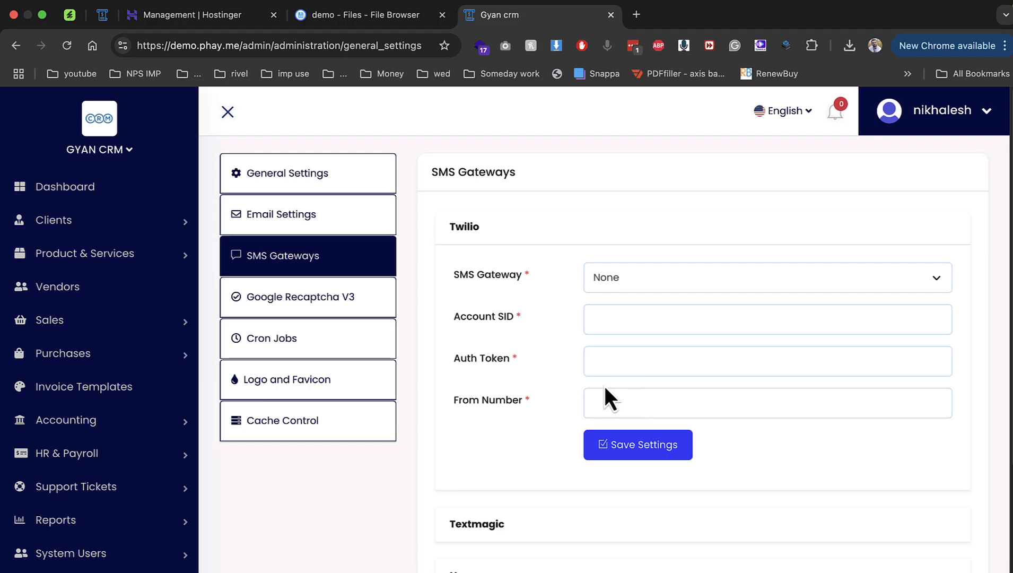
left_click(346, 388)
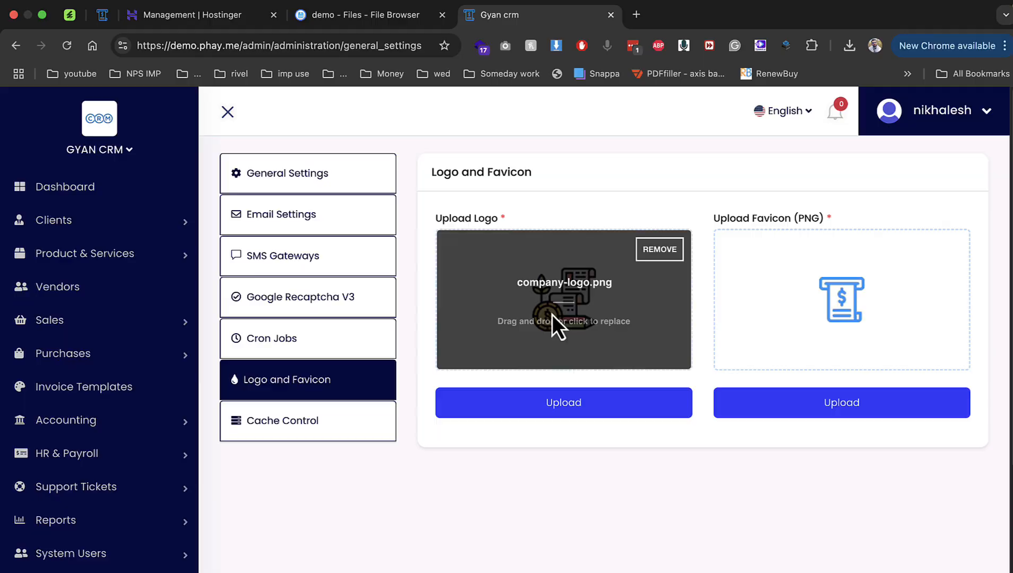
- Upload the CRM letter logo as the site logo, also trying it as favicon
left_click(552, 322)
scroll(419, 308, "down", 1)
left_click(714, 331)
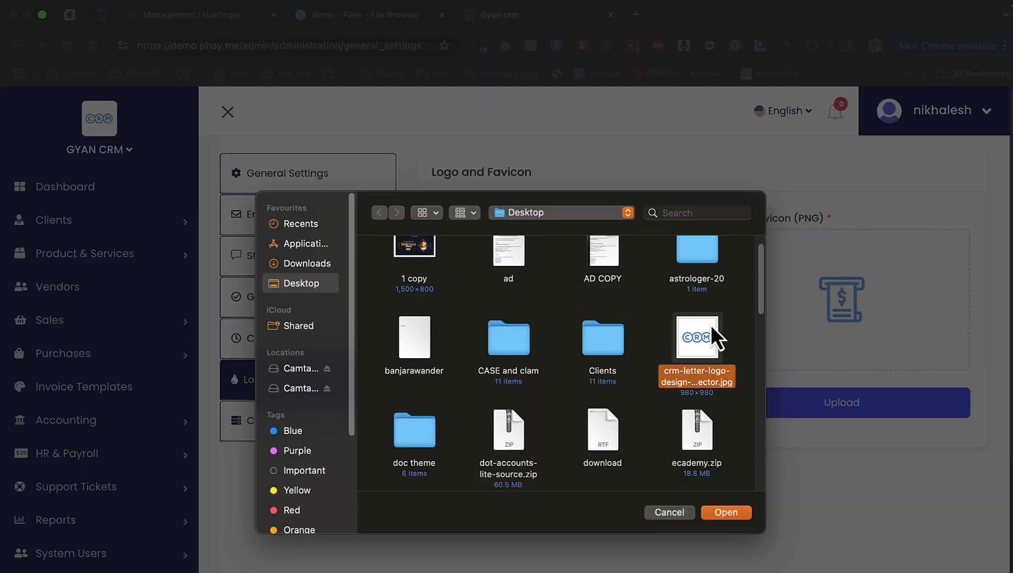
double_click(710, 325)
left_click(827, 298)
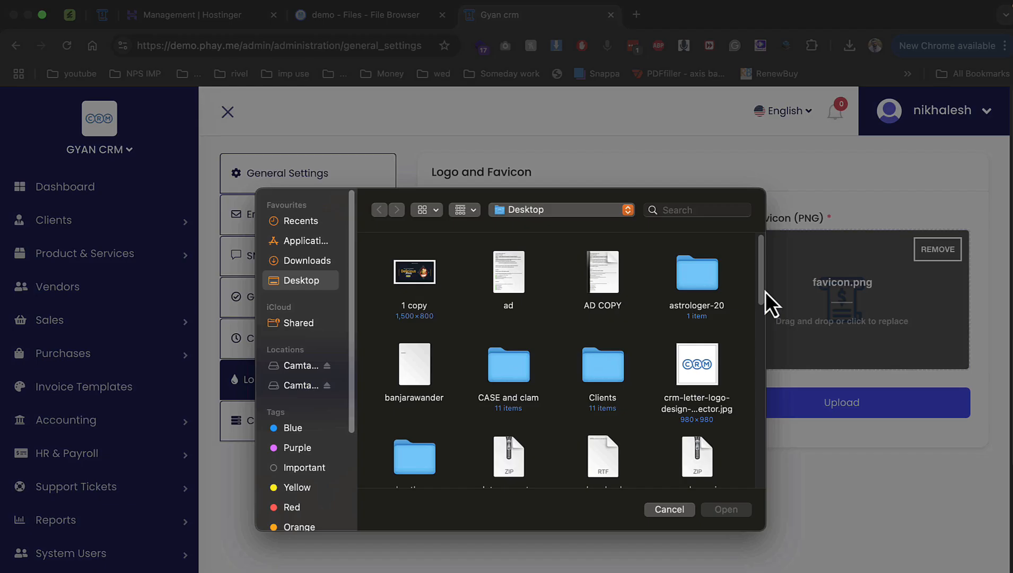
double_click(695, 366)
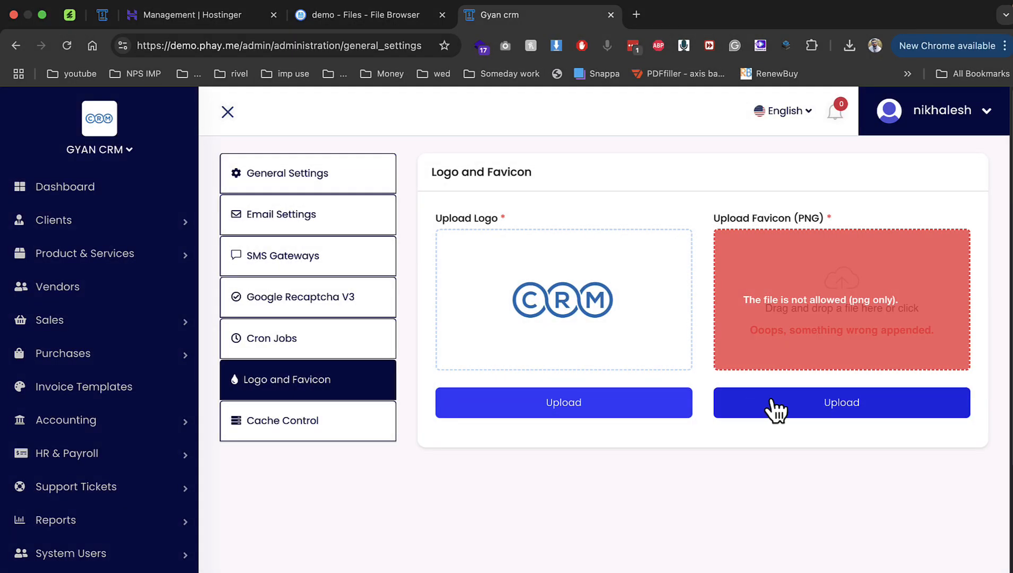
left_click(641, 404)
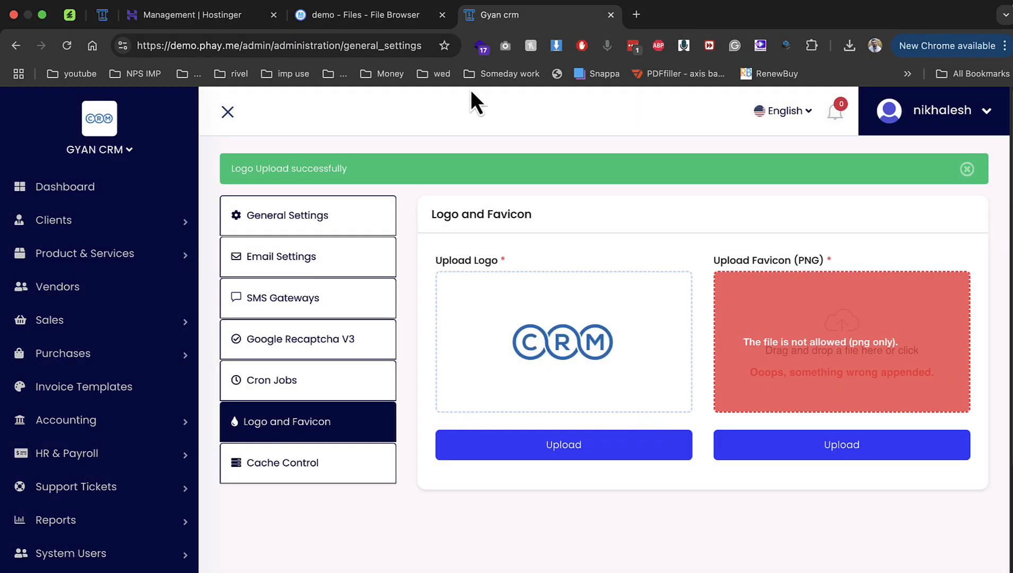
- Open Business Management > Manage Business to list the businesses
scroll(136, 358, "down", 5)
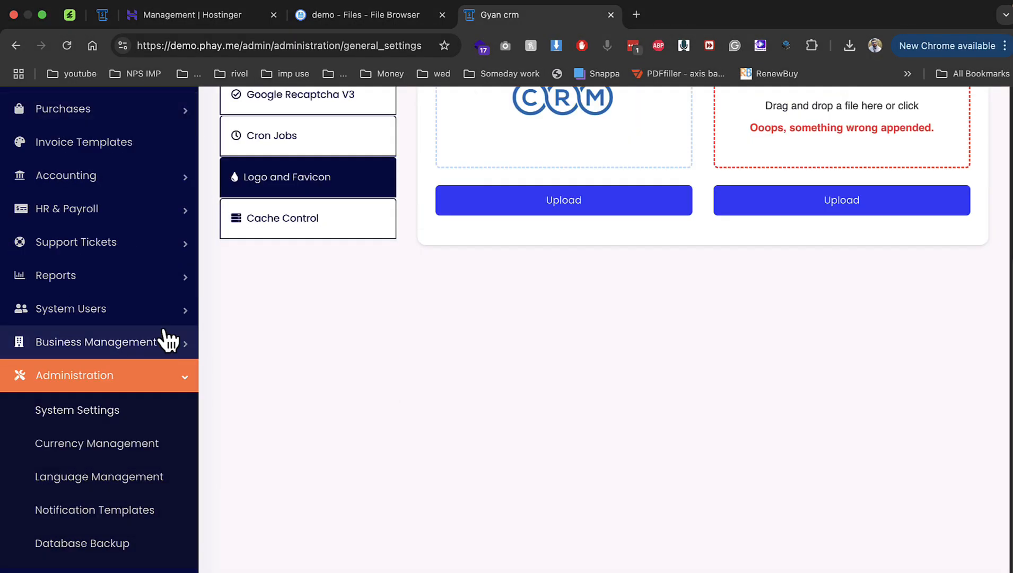
left_click(152, 346)
left_click(125, 446)
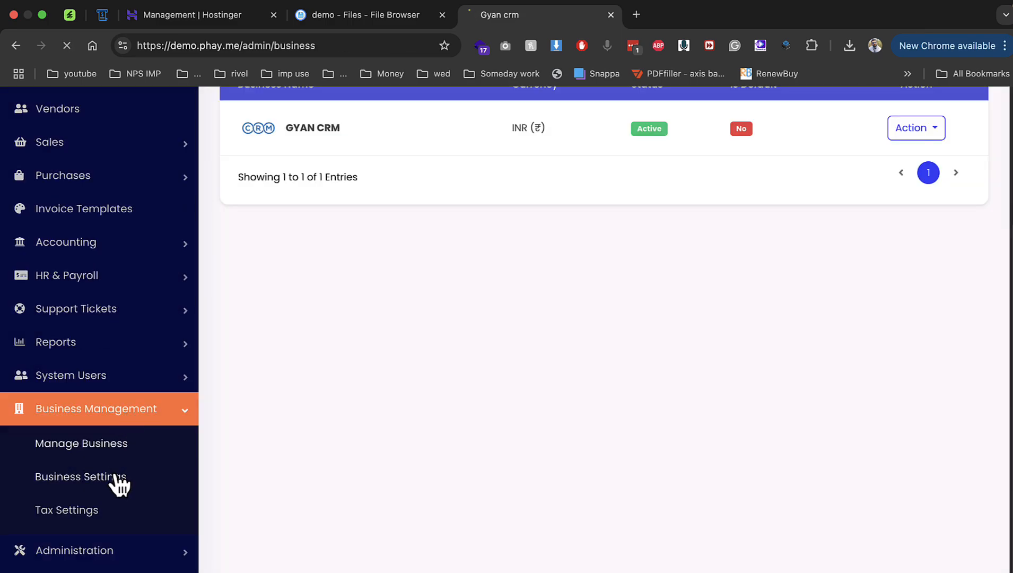
- Open Business Settings and look through the currency and invoice settings
left_click(114, 475)
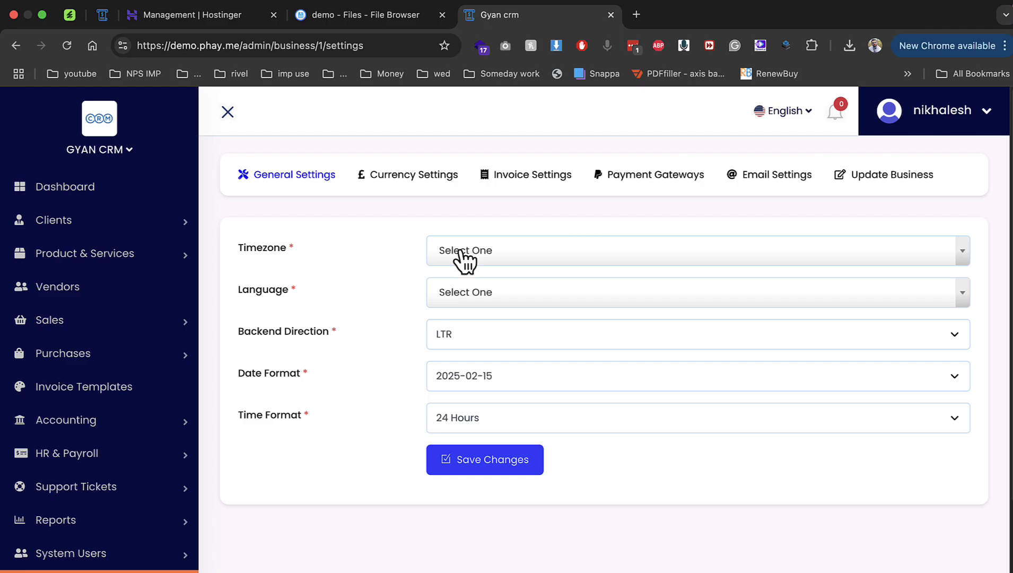
left_click(408, 173)
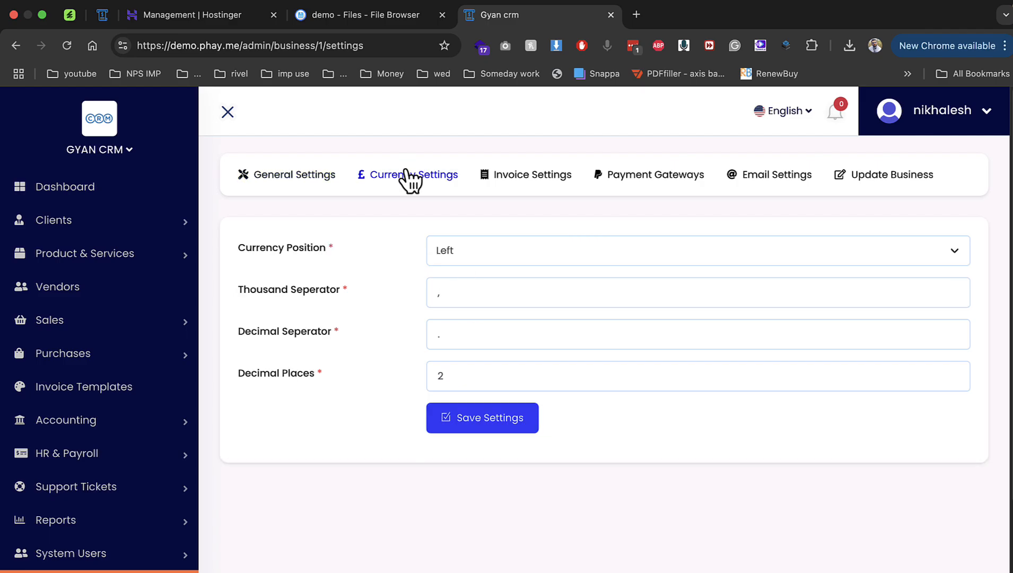
left_click(525, 181)
scroll(493, 437, "down", 2)
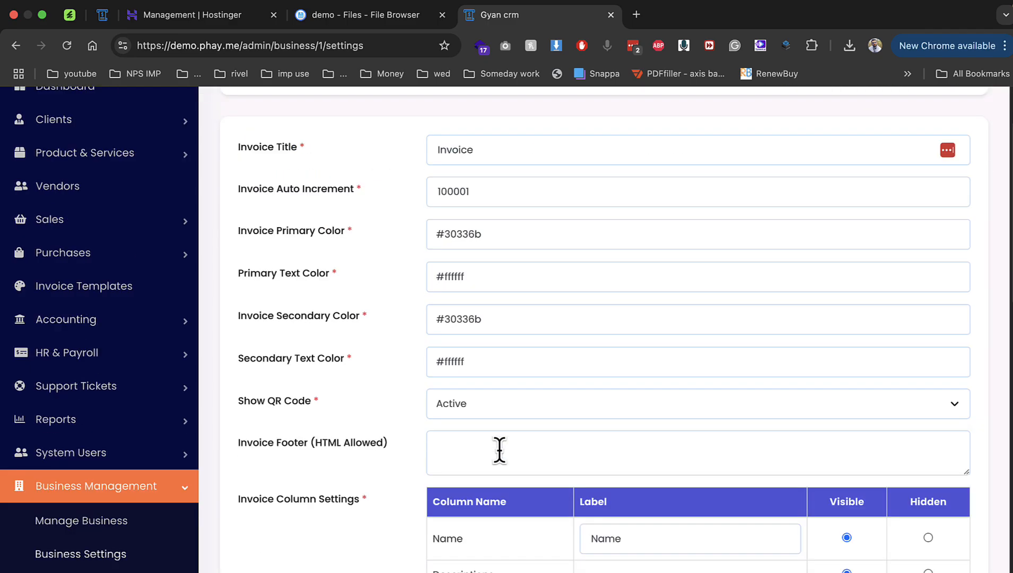
scroll(498, 450, "down", 7)
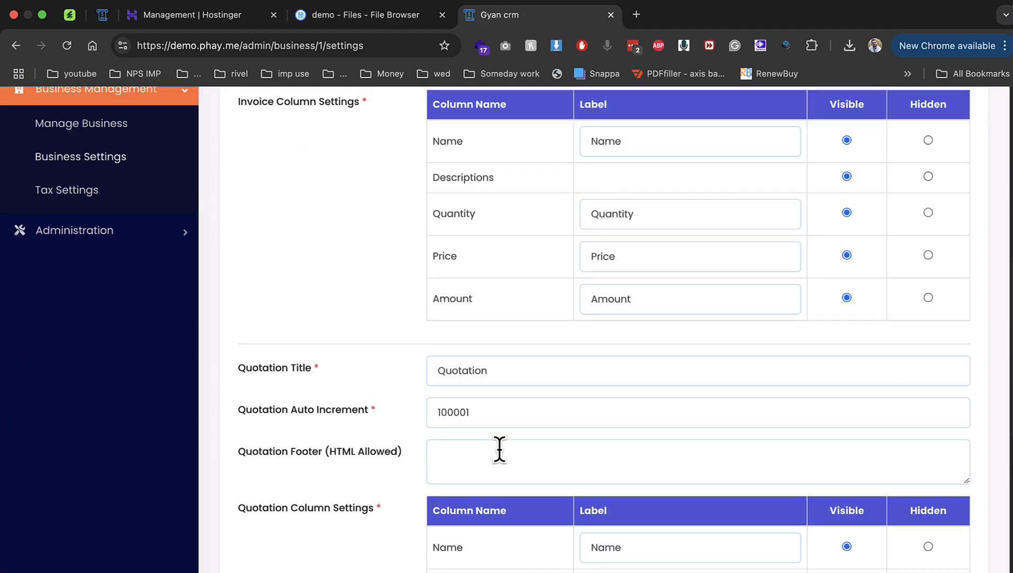
scroll(499, 450, "down", 8)
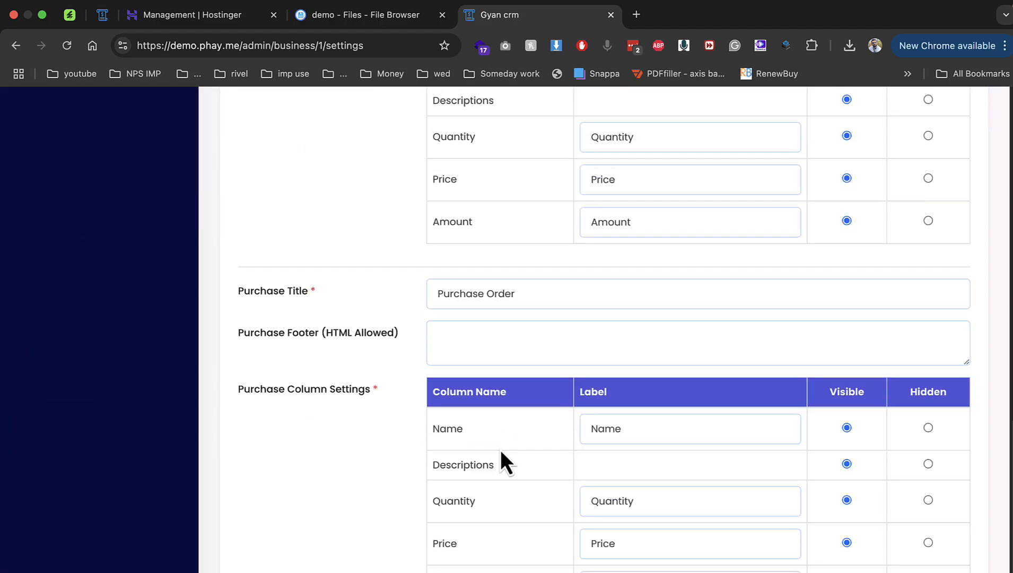
scroll(500, 450, "up", 20)
- Set the Razorpay payment gateway status to Active and save it
left_click(621, 179)
scroll(560, 228, "down", 2)
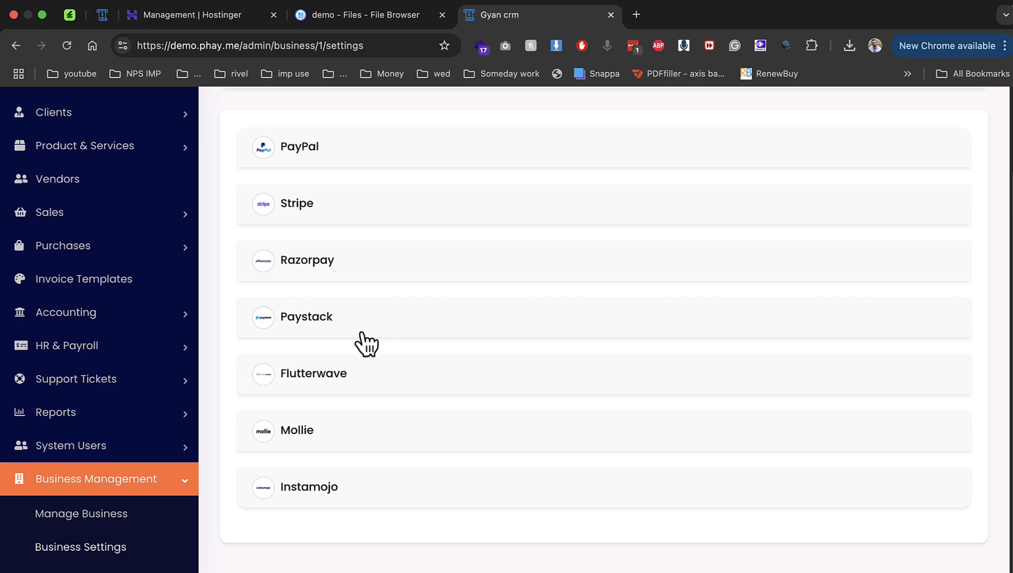
left_click(316, 261)
left_click(314, 261)
left_click(313, 147)
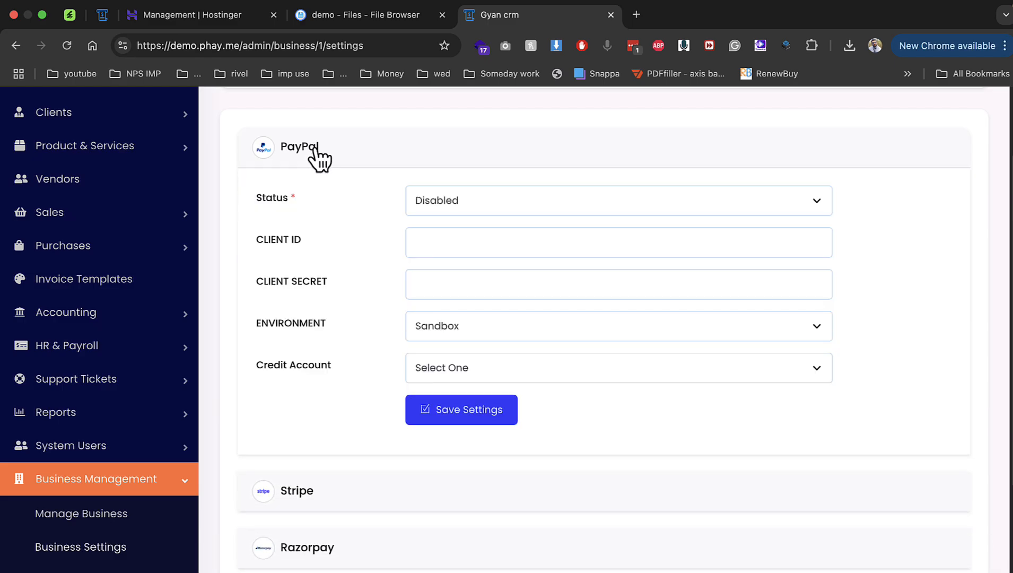
left_click(315, 150)
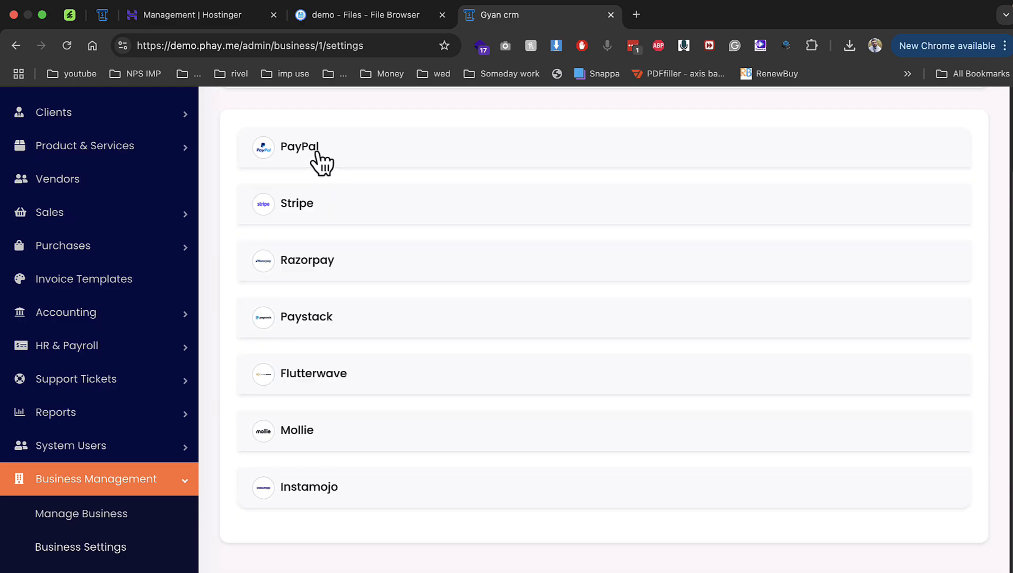
left_click(351, 261)
left_click(467, 312)
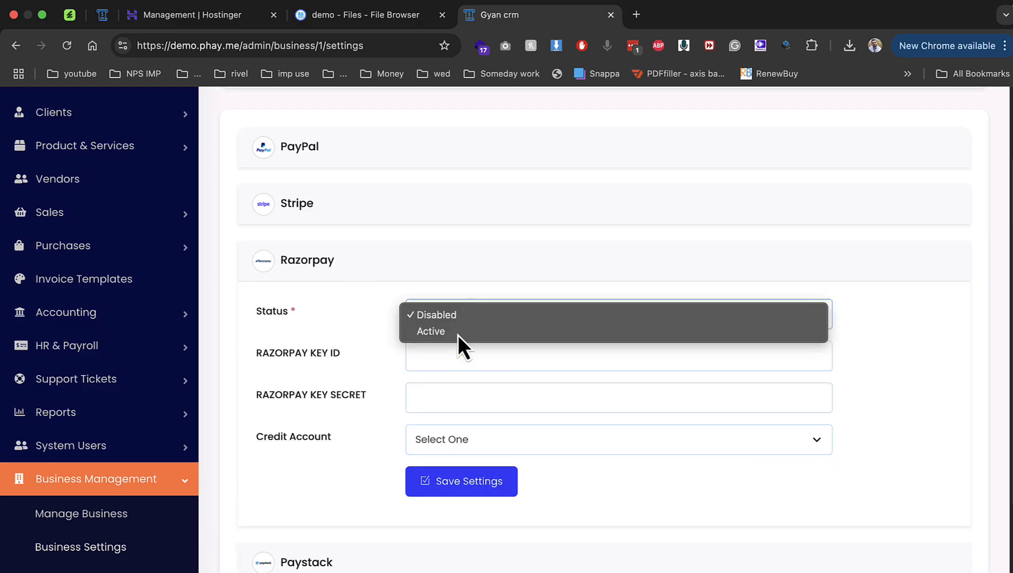
left_click(457, 335)
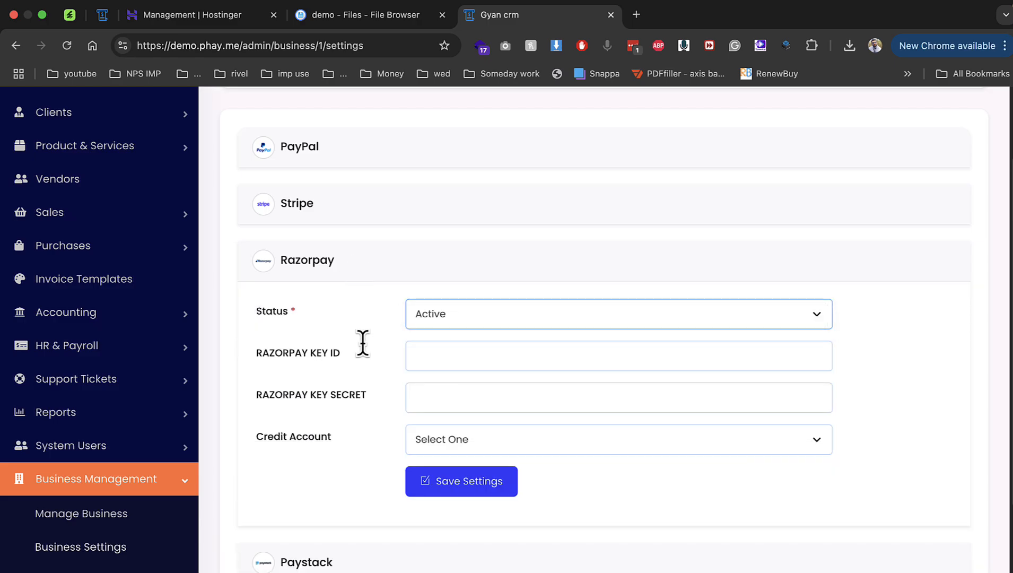
left_click(462, 454)
- Go to Tax Settings from the sidebar
scroll(443, 405, "up", 2)
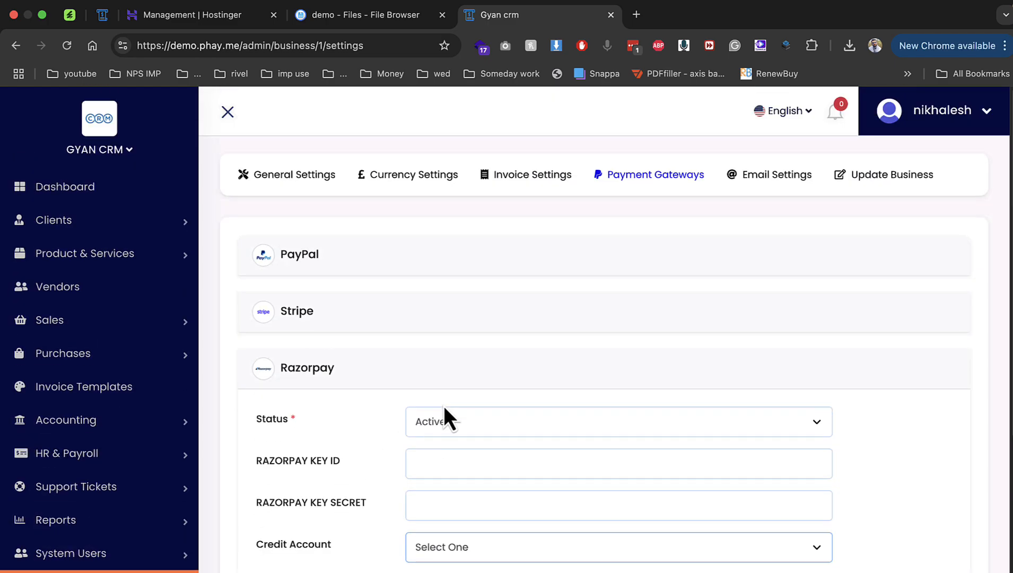
scroll(138, 389, "down", 5)
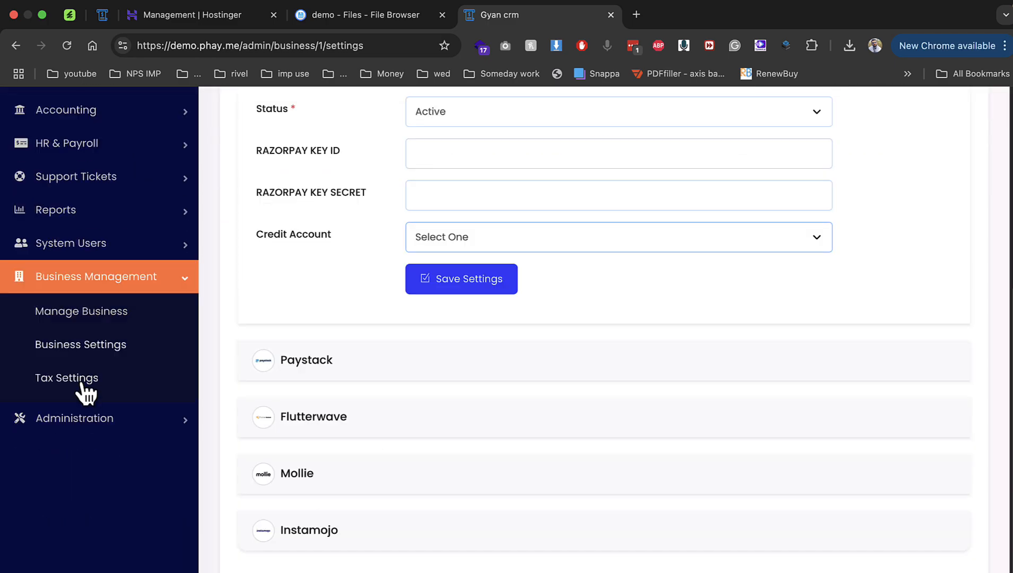
left_click(78, 386)
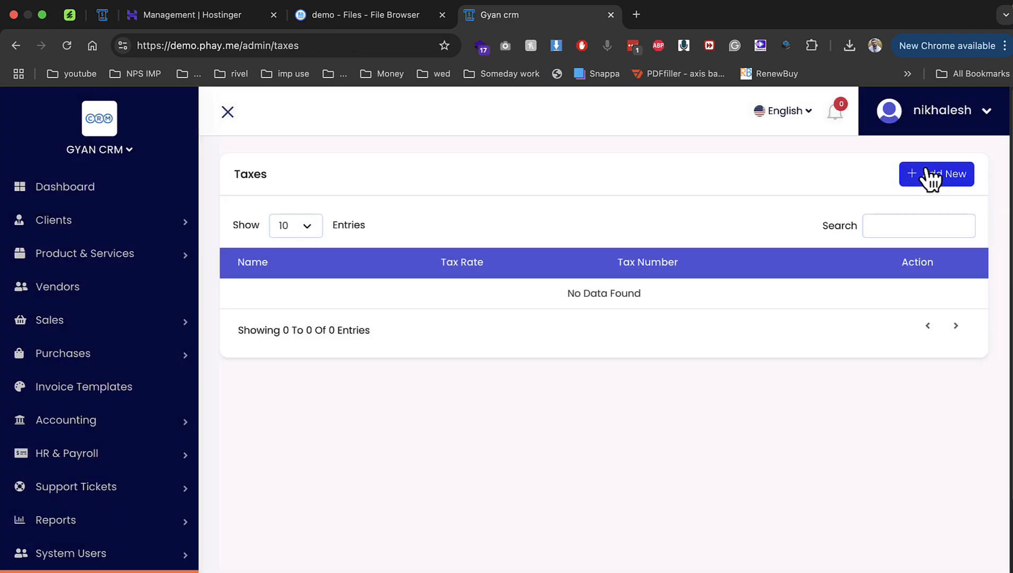
- Create a GST tax at 18% with its tax number and save it
left_click(934, 175)
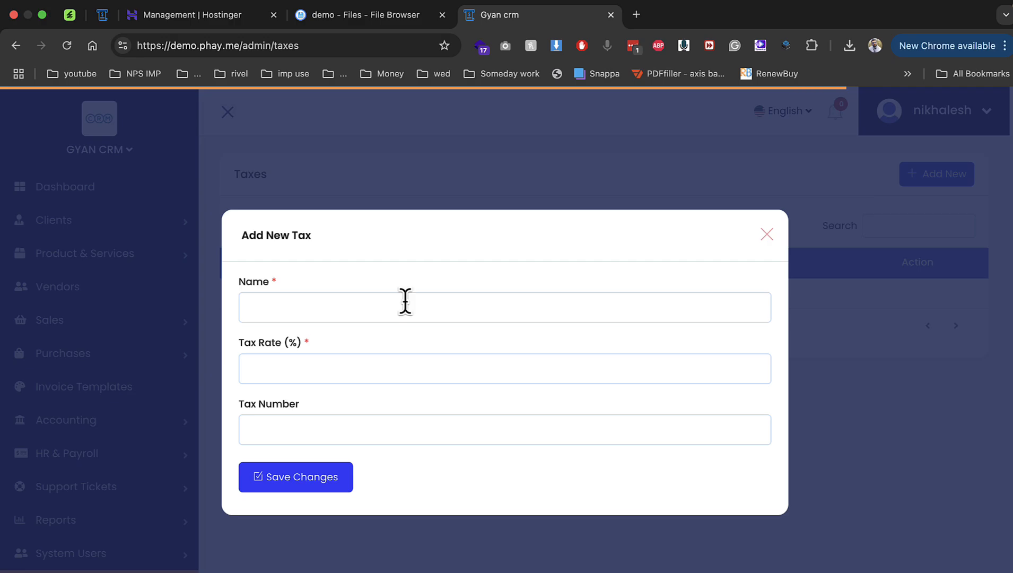
left_click(401, 308)
type("GST")
key("Tab")
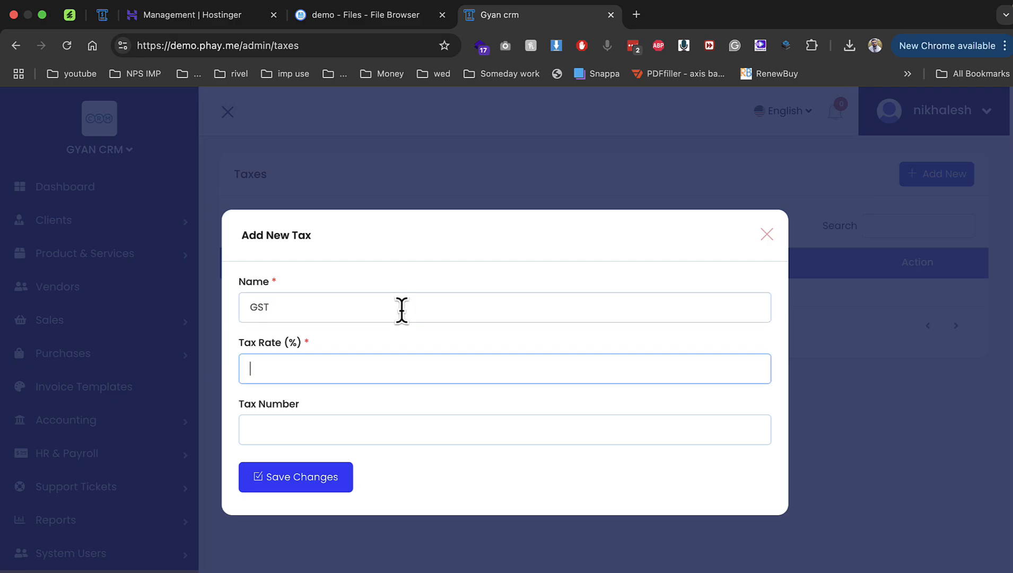
key("Tab")
type("213123123")
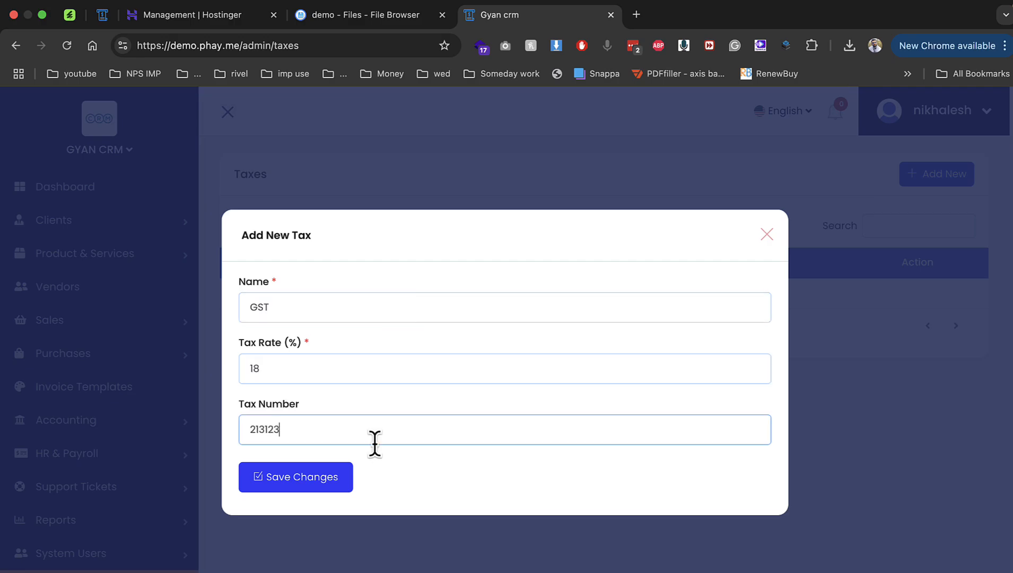
left_click(308, 494)
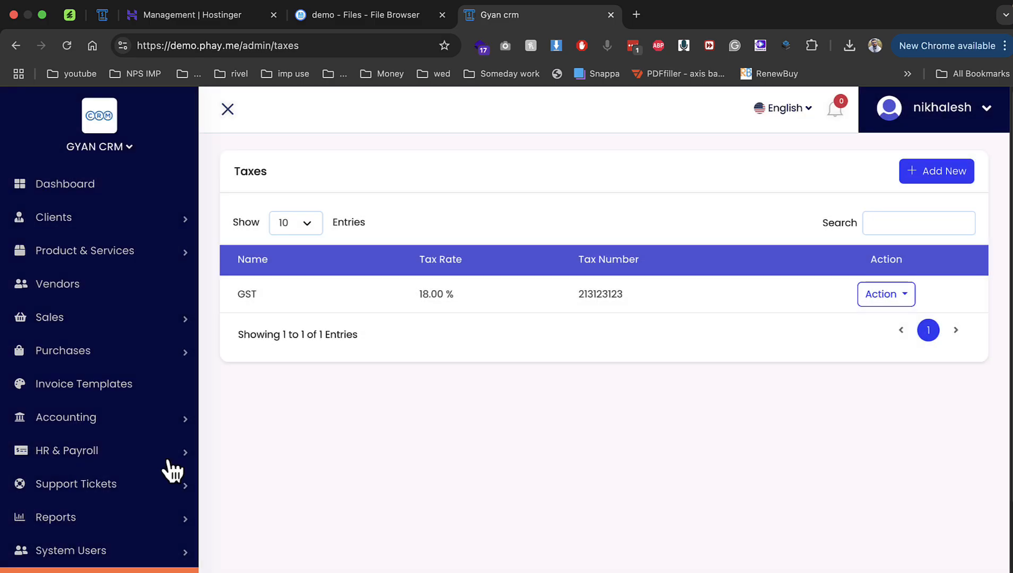
left_click(110, 229)
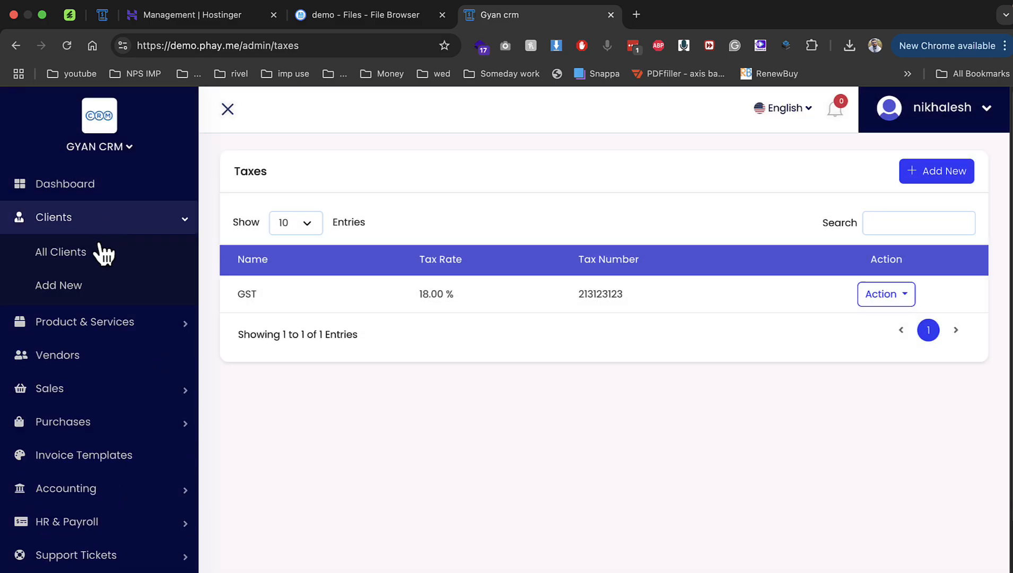
- Start a new client, entering the client's name and company nomad, with login left off
left_click(99, 250)
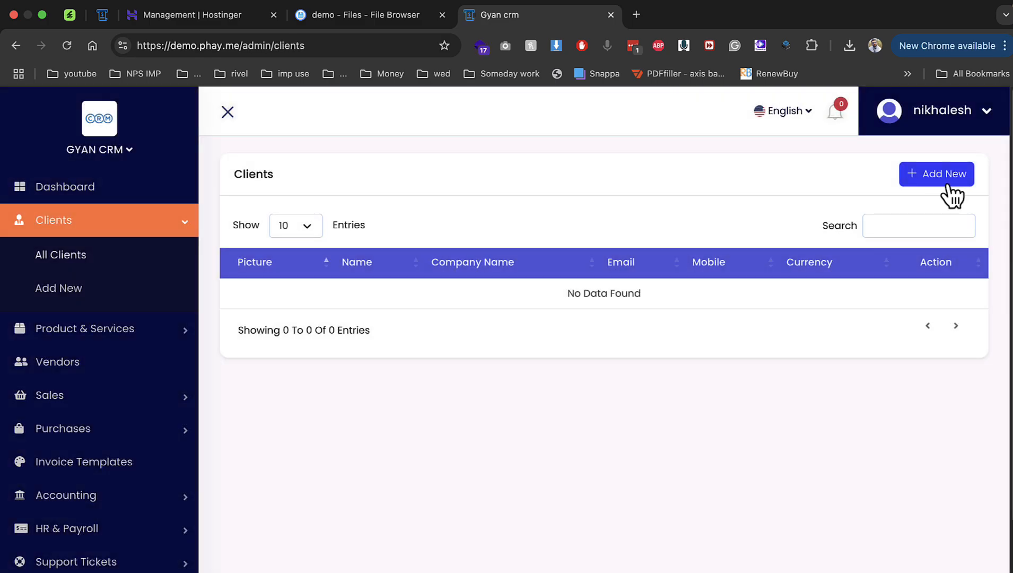
left_click(943, 178)
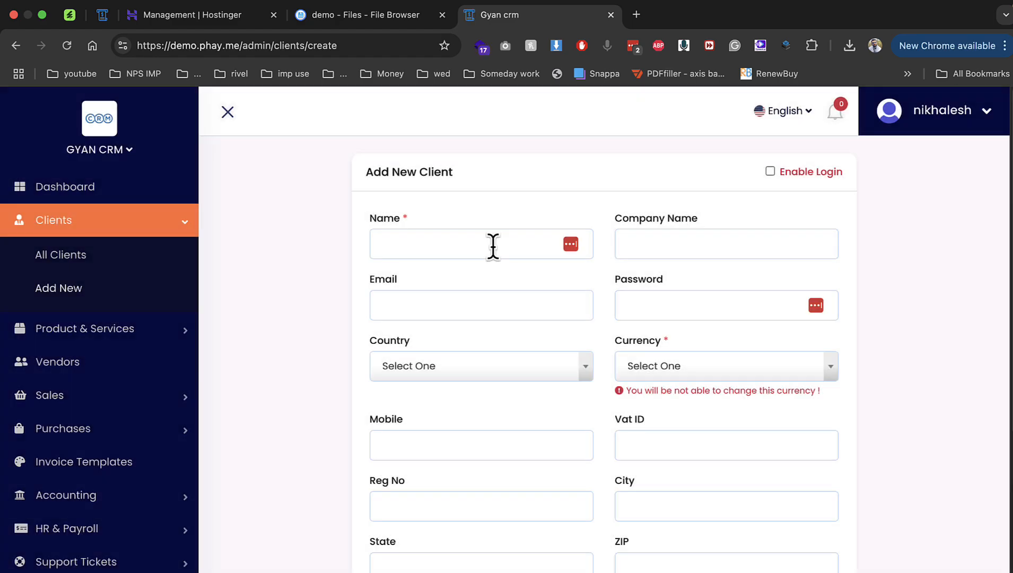
left_click(492, 246)
type("a")
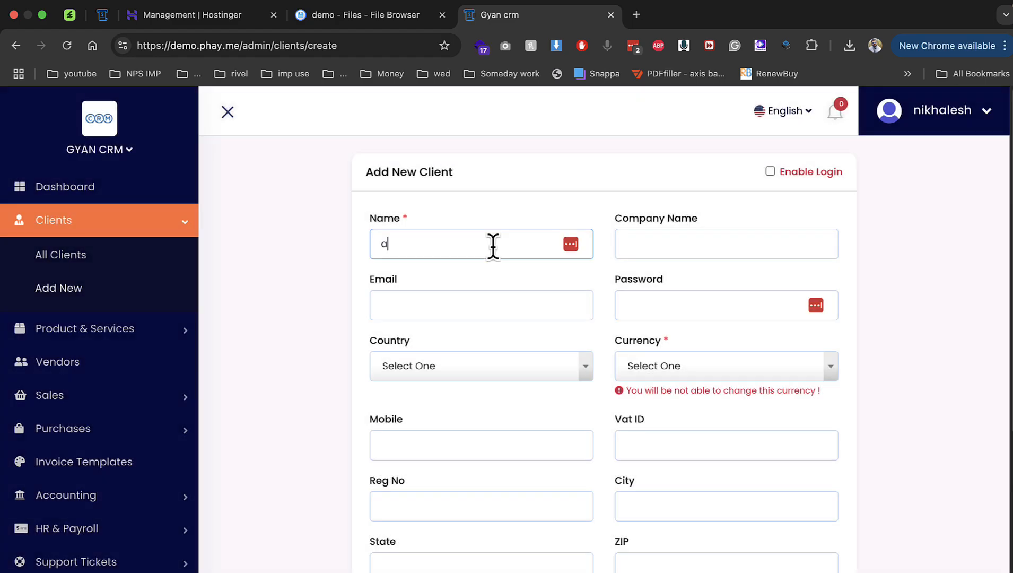
type("run")
key("Tab")
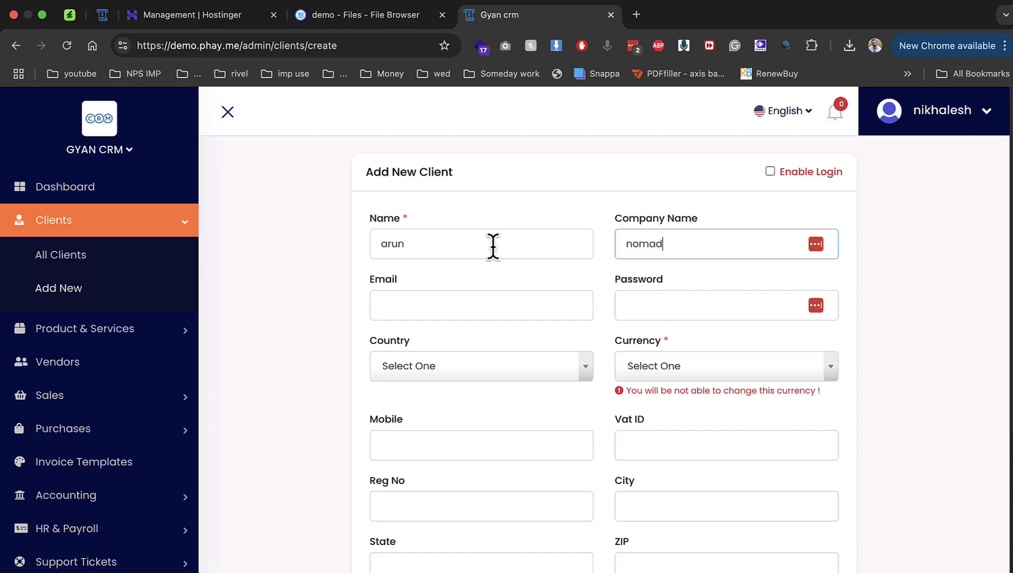
key("Tab")
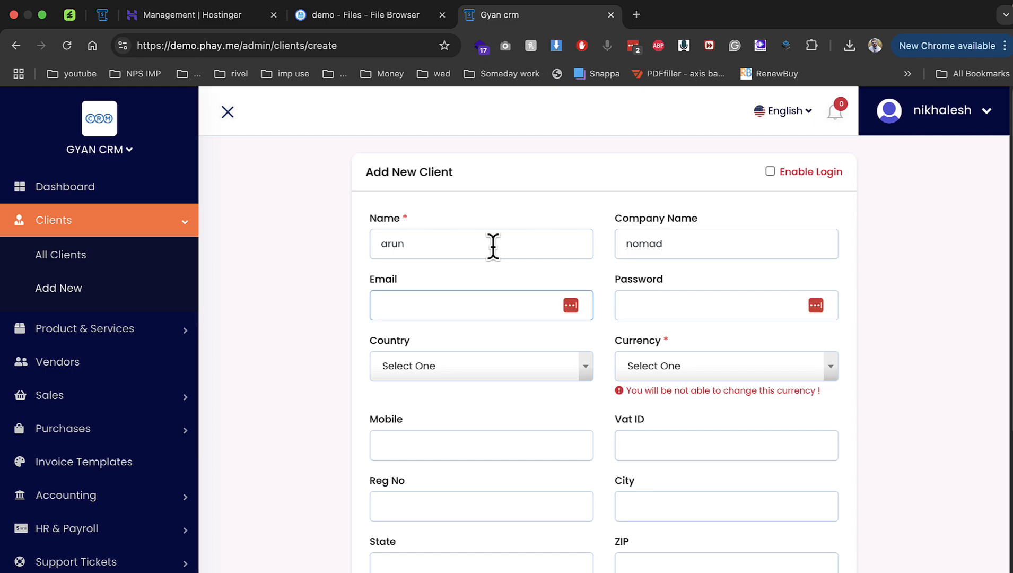
left_click(769, 171)
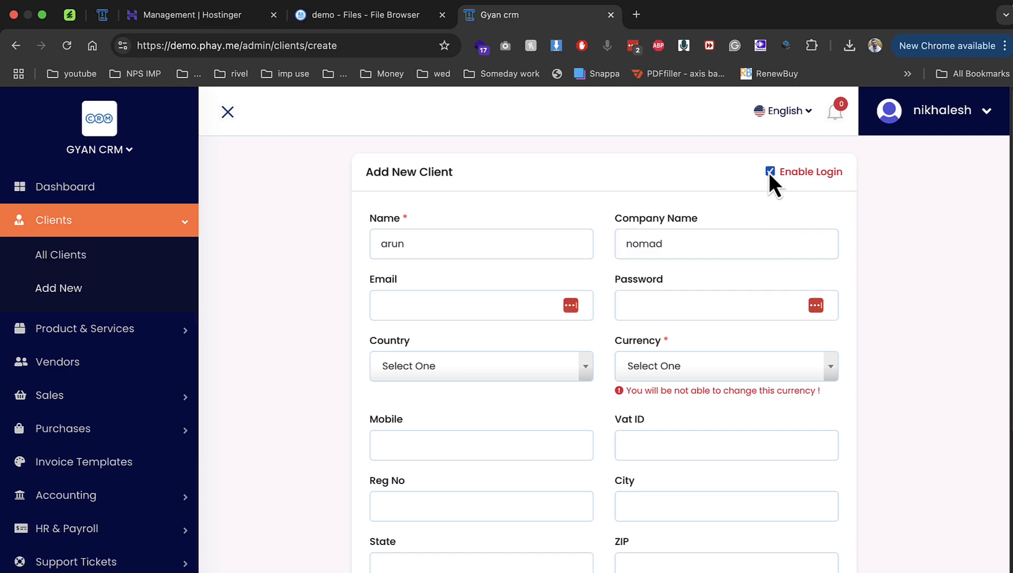
left_click(769, 172)
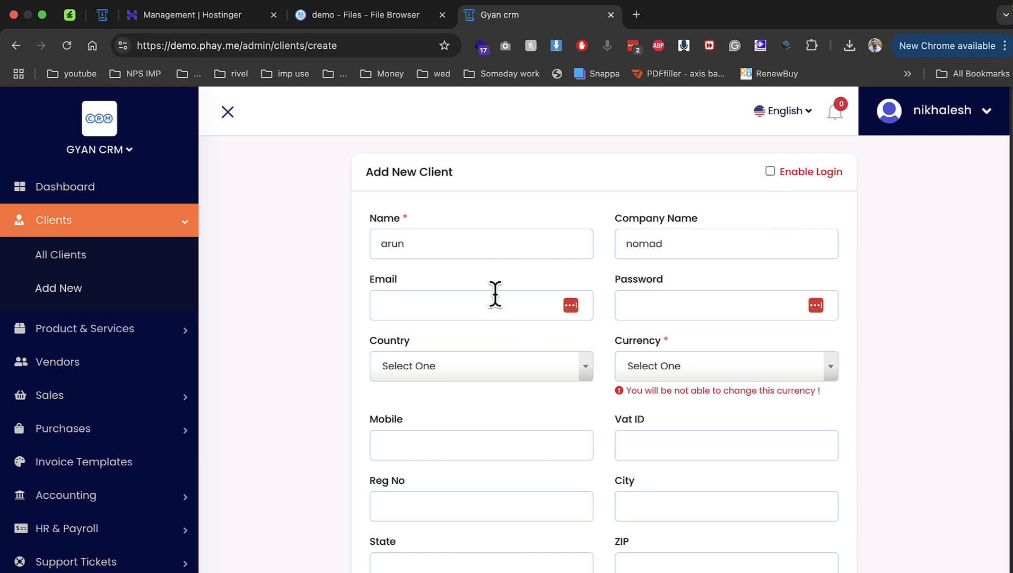
- Choose Indian rupee as the client's currency and save the client
left_click(682, 367)
type("rup")
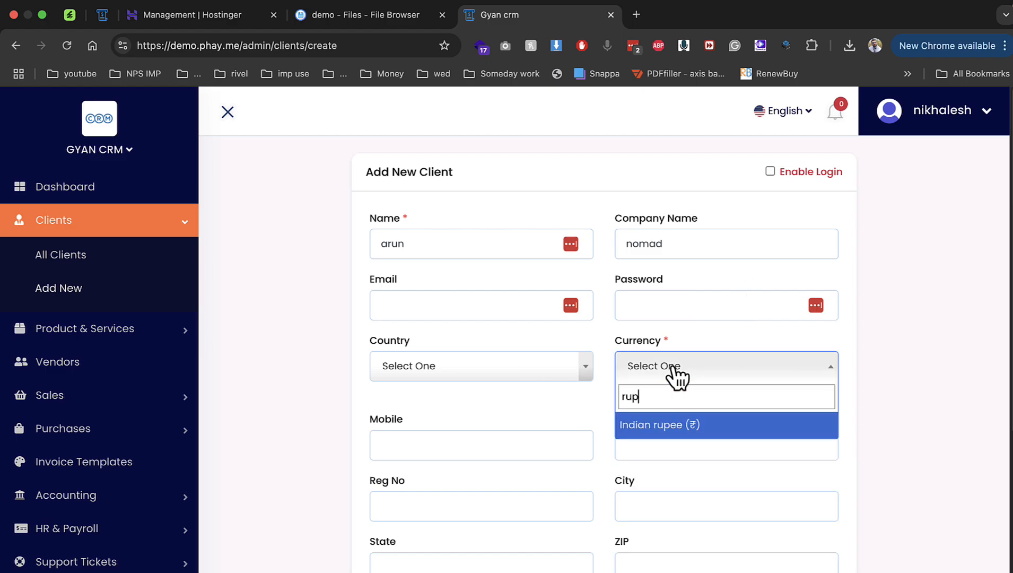
key("Return")
scroll(615, 303, "down", 4)
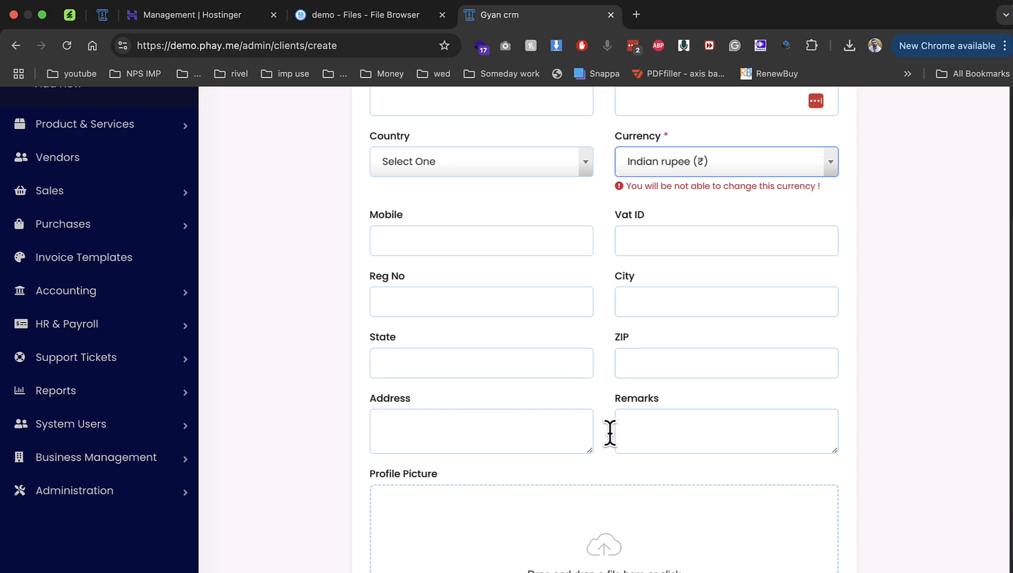
scroll(583, 456, "down", 3)
left_click(459, 541)
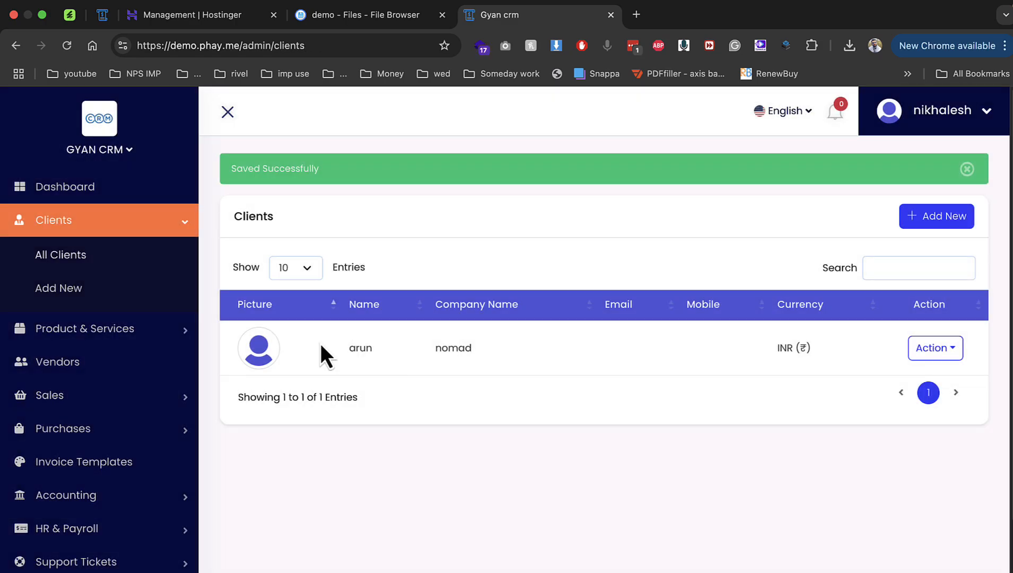
left_click_drag(345, 348, 489, 353)
left_click(413, 353)
left_click(489, 353)
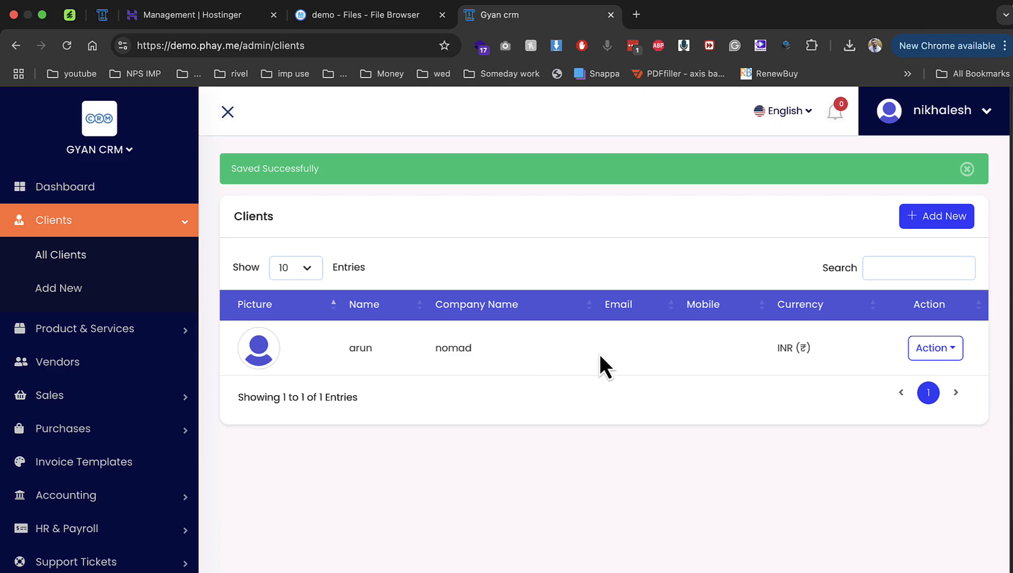
left_click(129, 330)
- Start a new jacket product and create a new product unit named 1
left_click(49, 291)
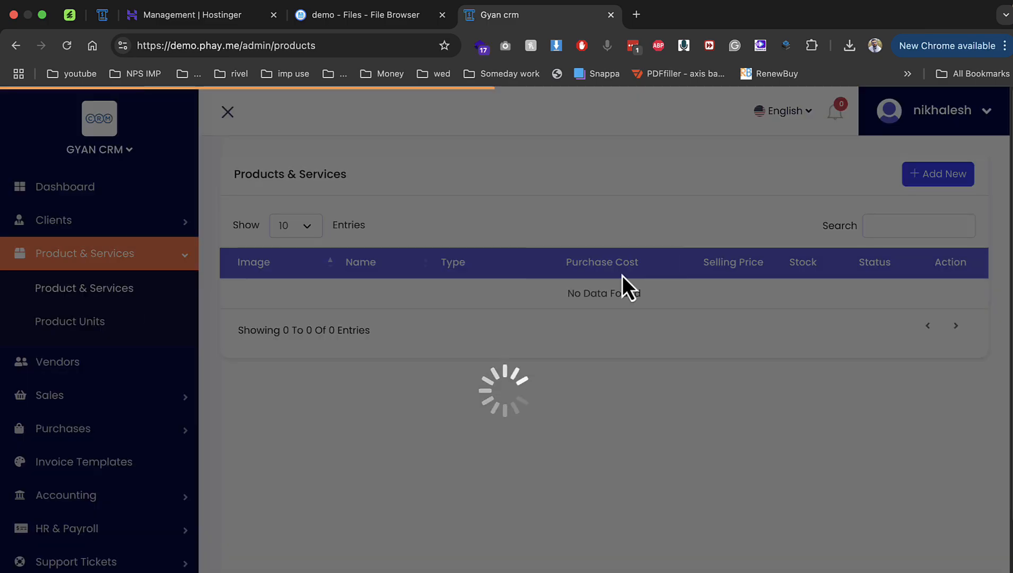
left_click(928, 179)
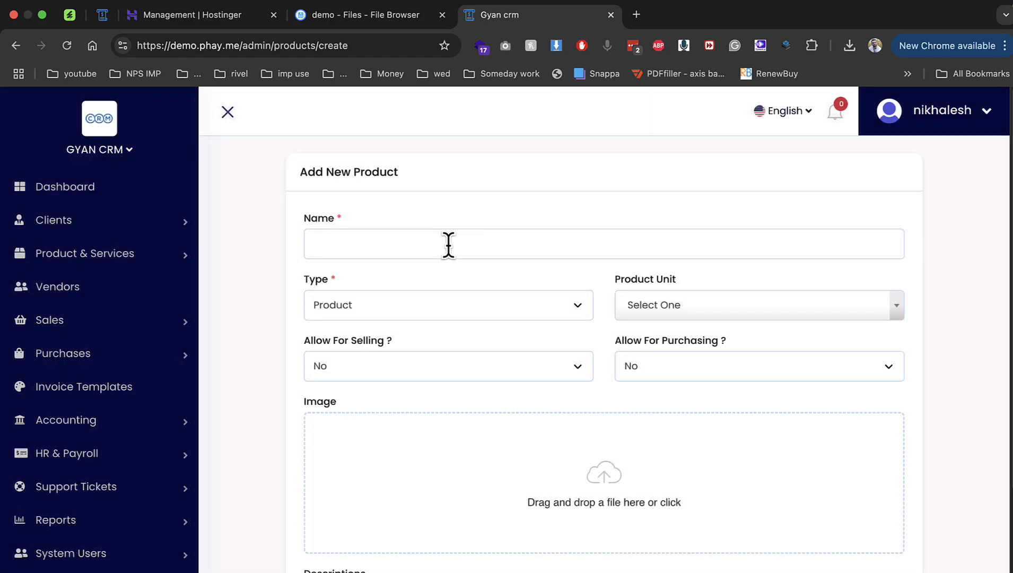
left_click(448, 245)
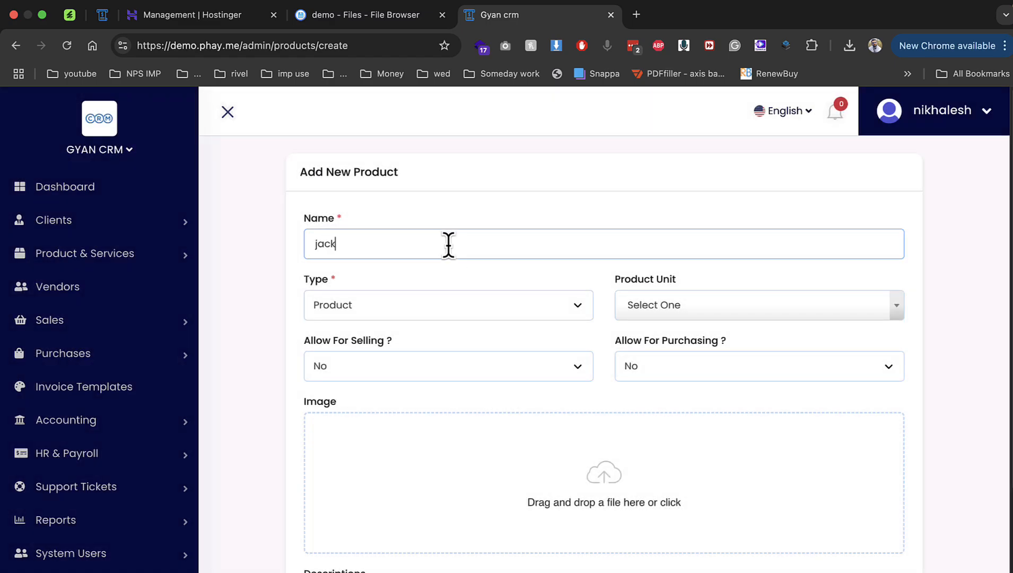
key("Tab")
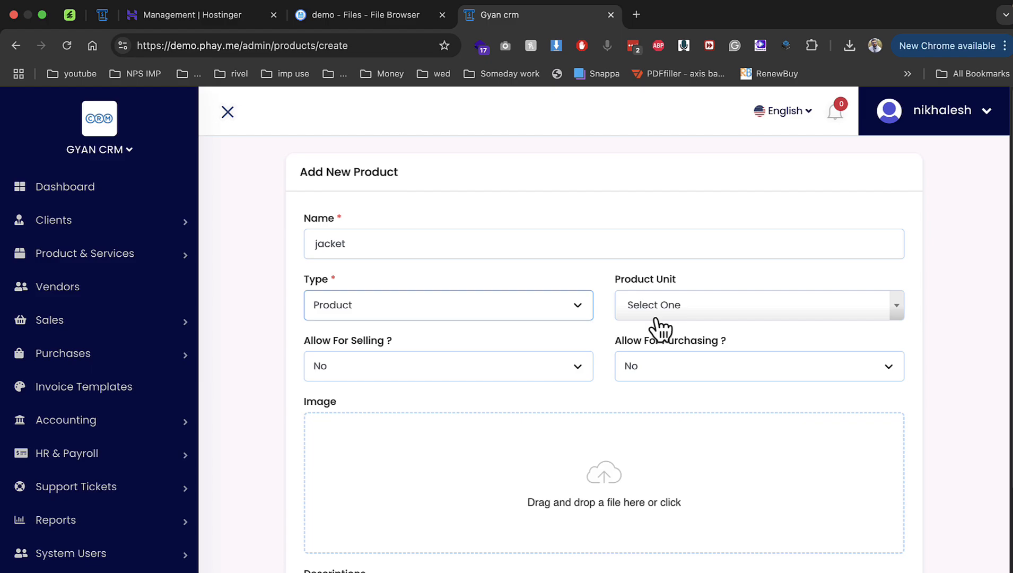
left_click(657, 321)
left_click(652, 392)
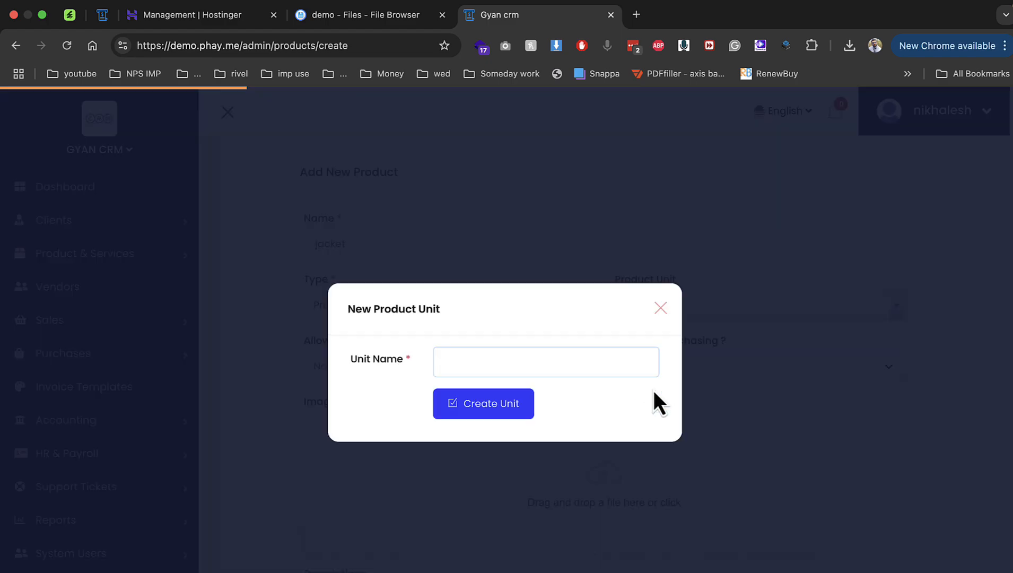
left_click(516, 350)
type("1")
left_click(502, 403)
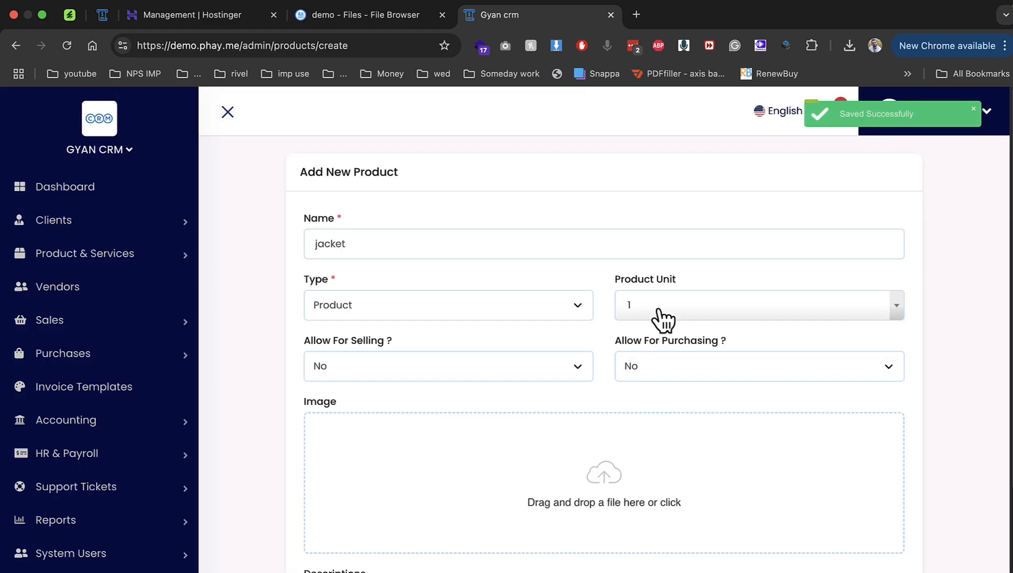
- Keep type Product, turn stock management on with initial stock 220, and save
left_click(457, 310)
left_click(561, 311)
left_click(562, 360)
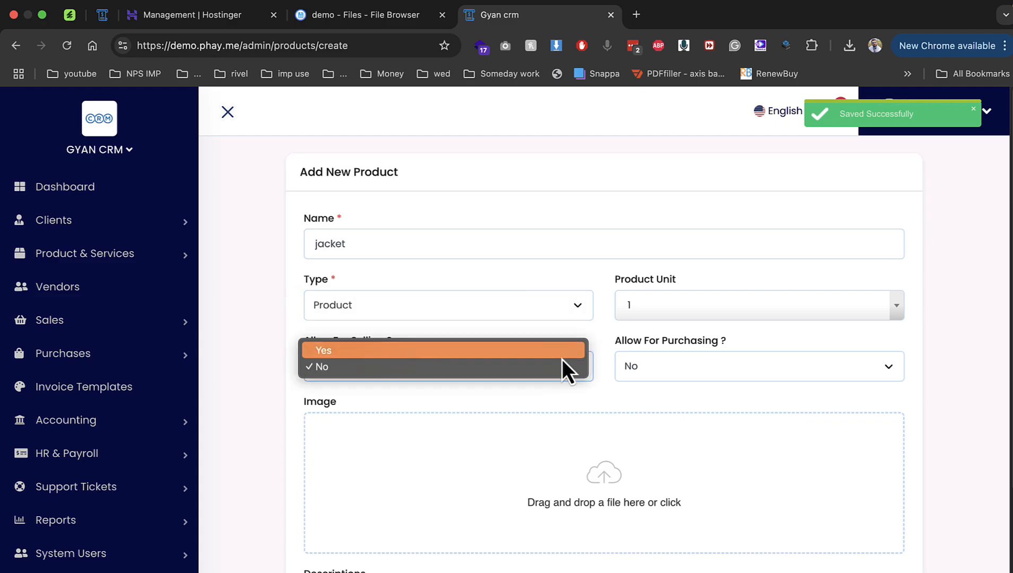
left_click(681, 364)
scroll(523, 406, "down", 4)
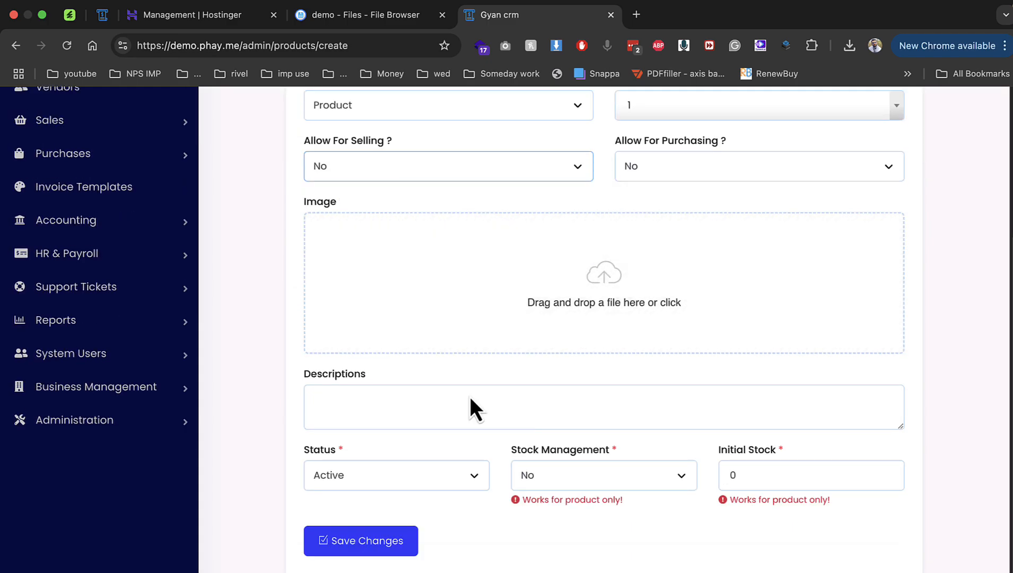
left_click(543, 469)
left_click(548, 459)
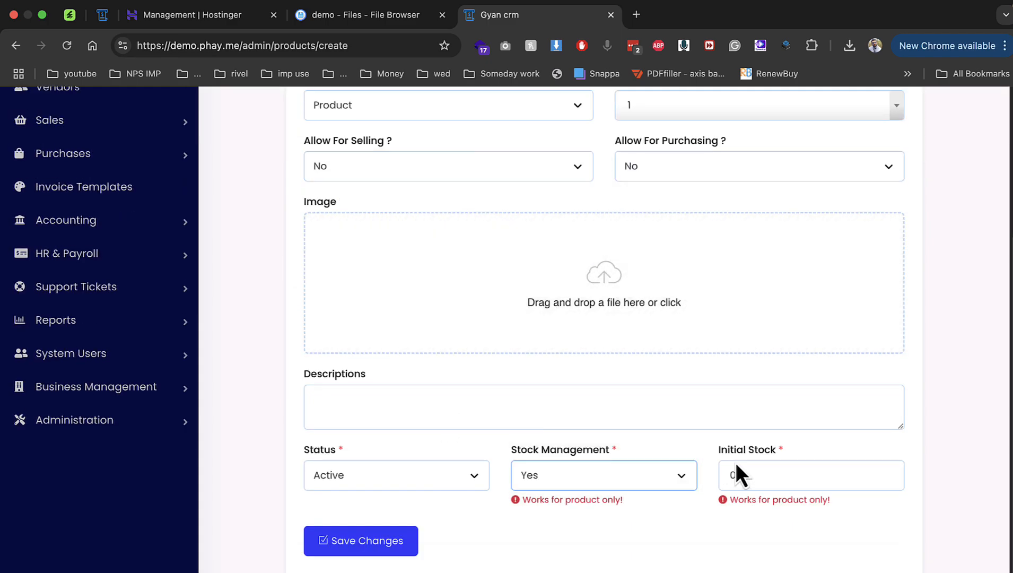
left_click(739, 466)
type("220")
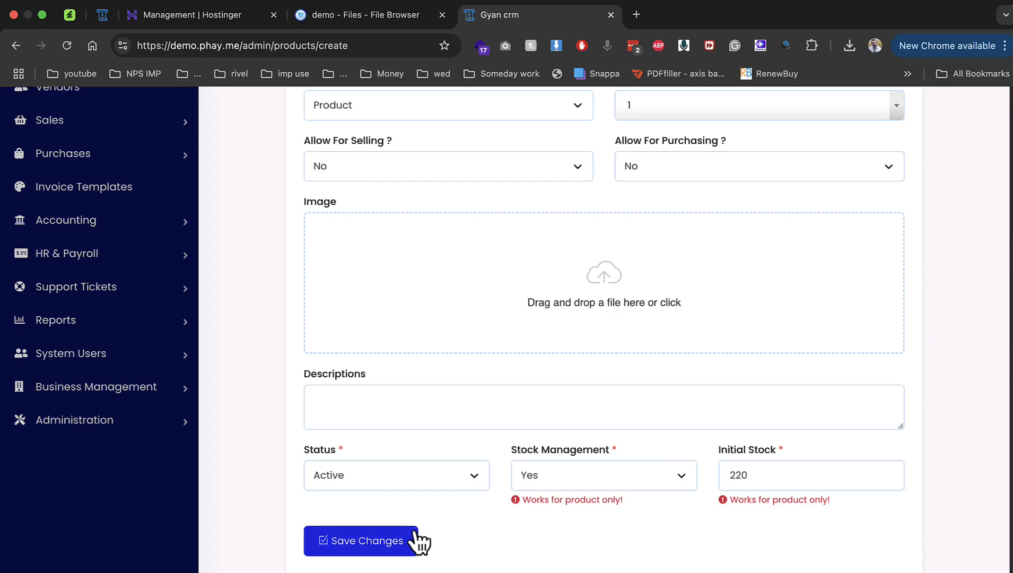
left_click(416, 536)
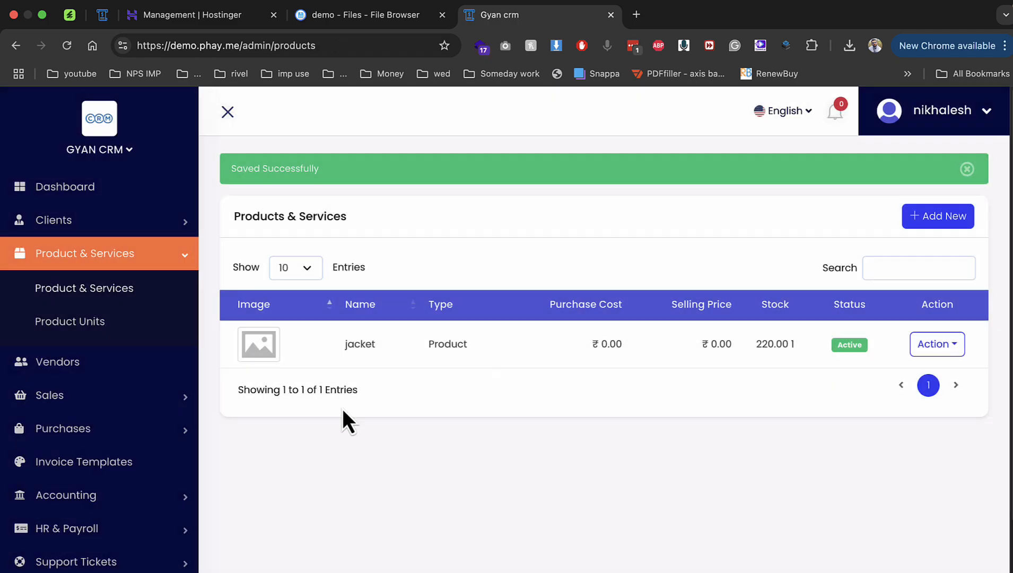
- Edit the jacket product to allow it for selling, with a 444 selling price
left_click(940, 346)
left_click(928, 379)
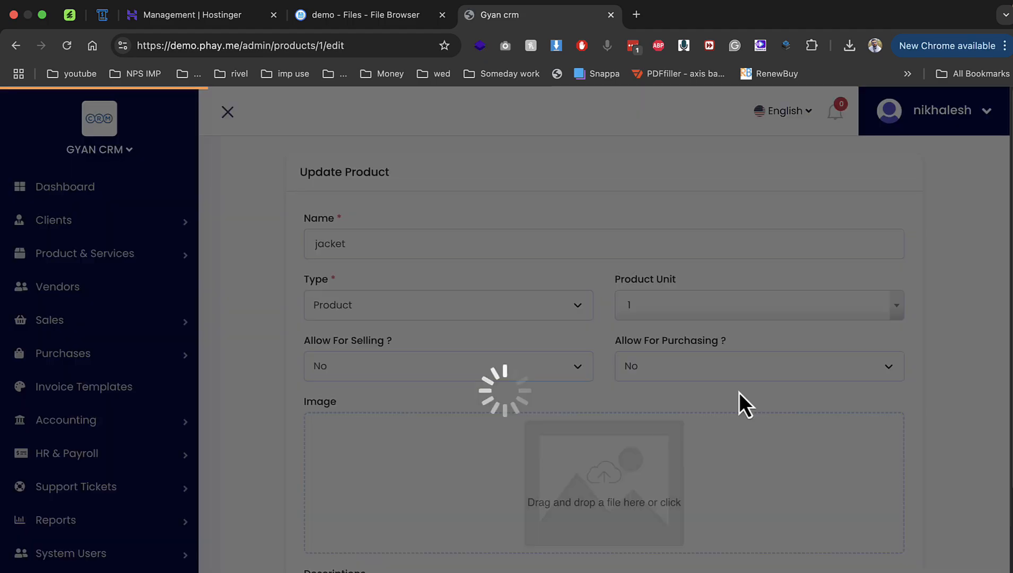
scroll(512, 391, "down", 4)
scroll(513, 391, "up", 2)
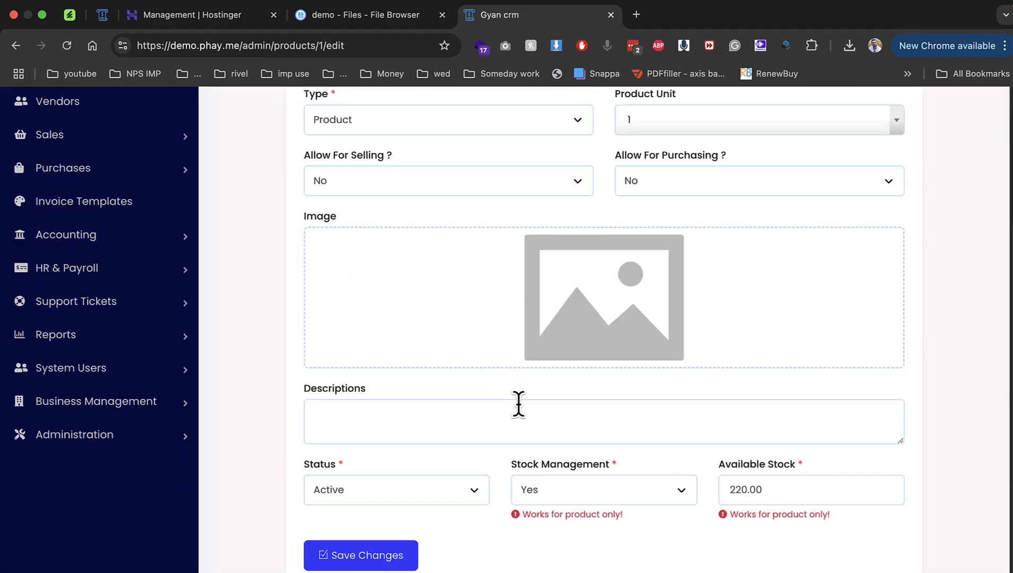
scroll(371, 255, "up", 2)
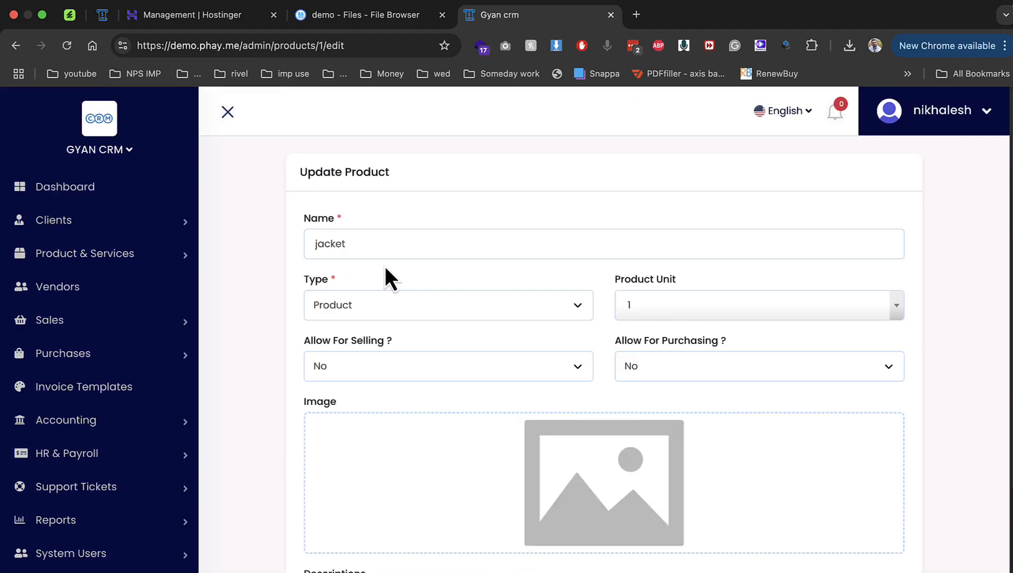
left_click(443, 371)
left_click(459, 365)
left_click(426, 356)
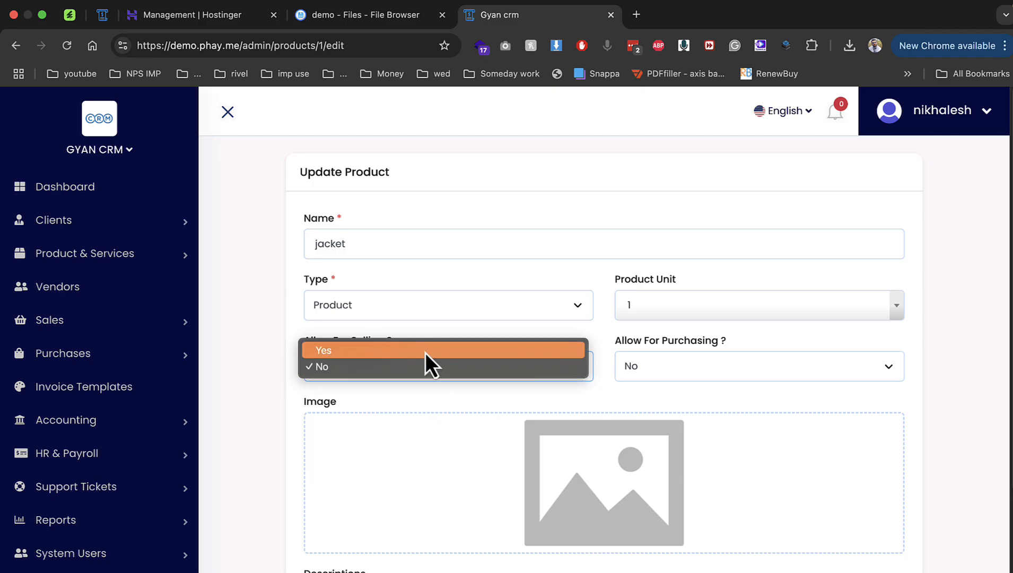
left_click(426, 350)
left_click(457, 428)
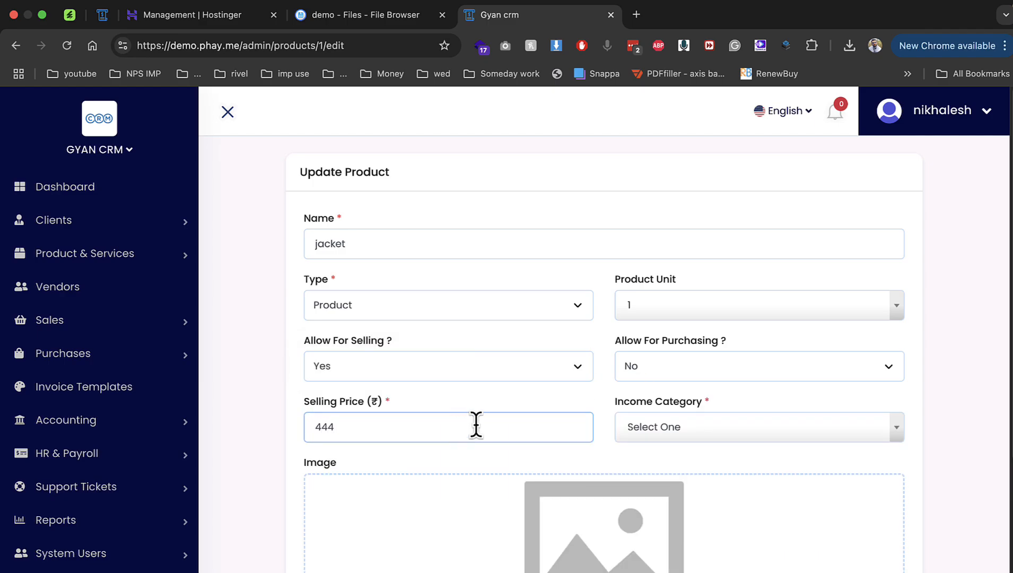
- Create a new coloured income category named 'sale' and save the jacket's changes
left_click(678, 430)
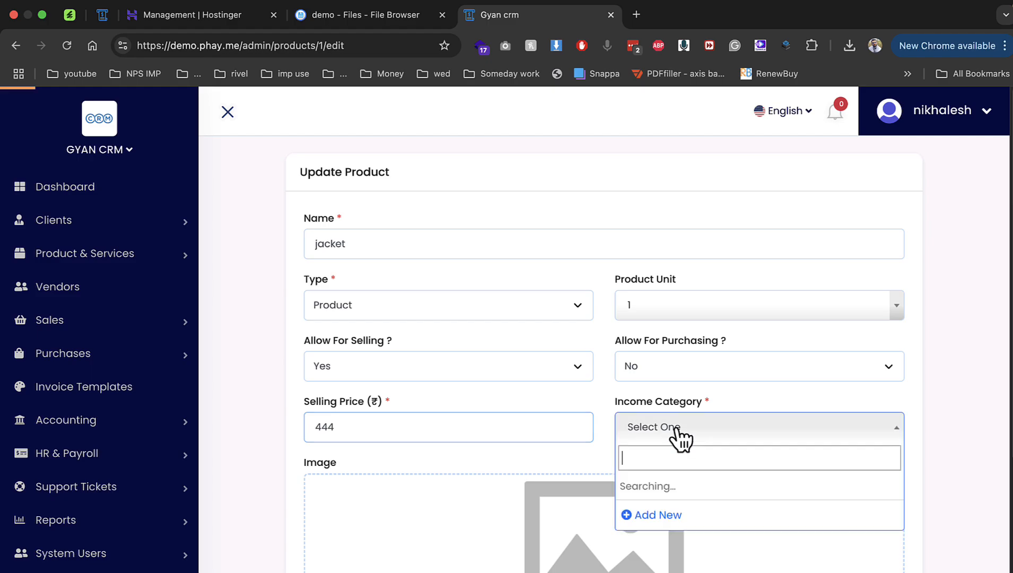
left_click(662, 514)
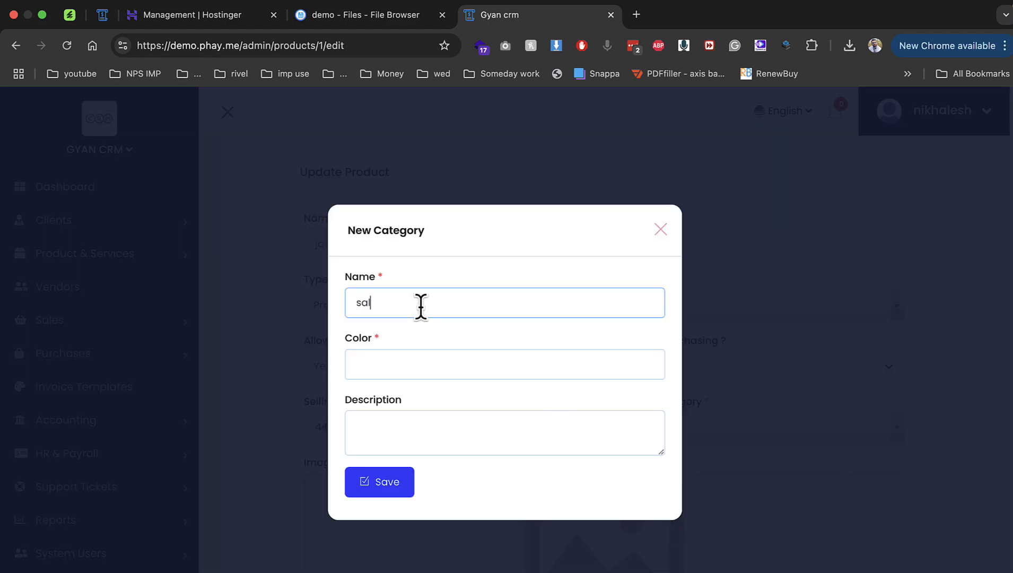
left_click(433, 359)
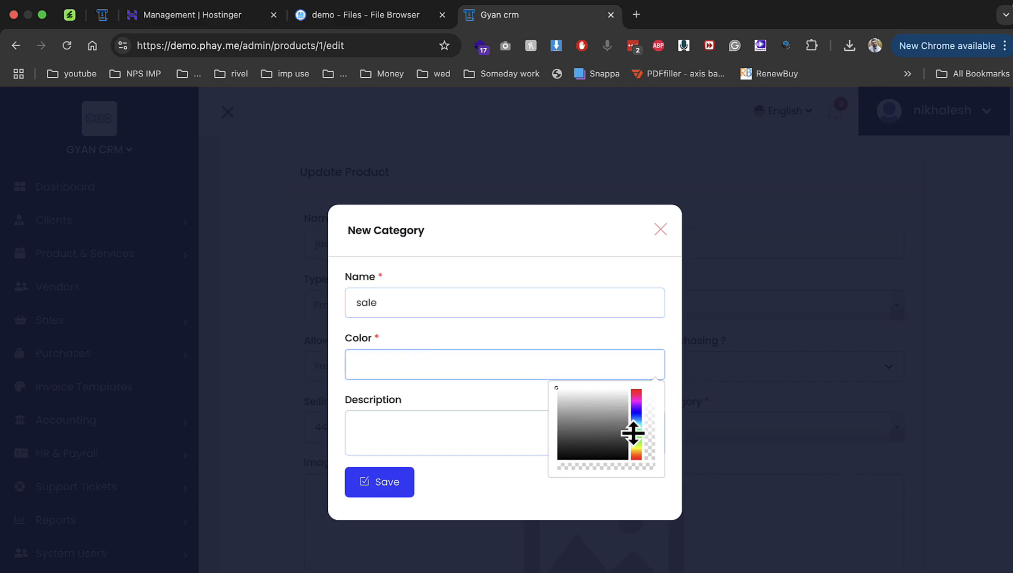
mouse_move(632, 434)
left_mouse_down()
mouse_move(634, 455)
mouse_move(633, 430)
left_mouse_up()
left_click(459, 432)
left_click(396, 486)
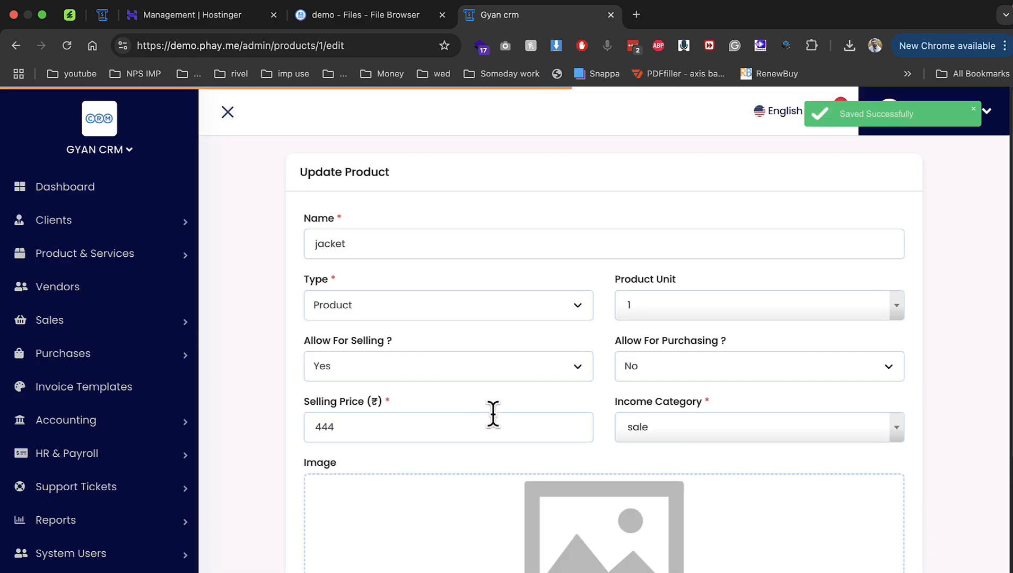
scroll(514, 389, "down", 5)
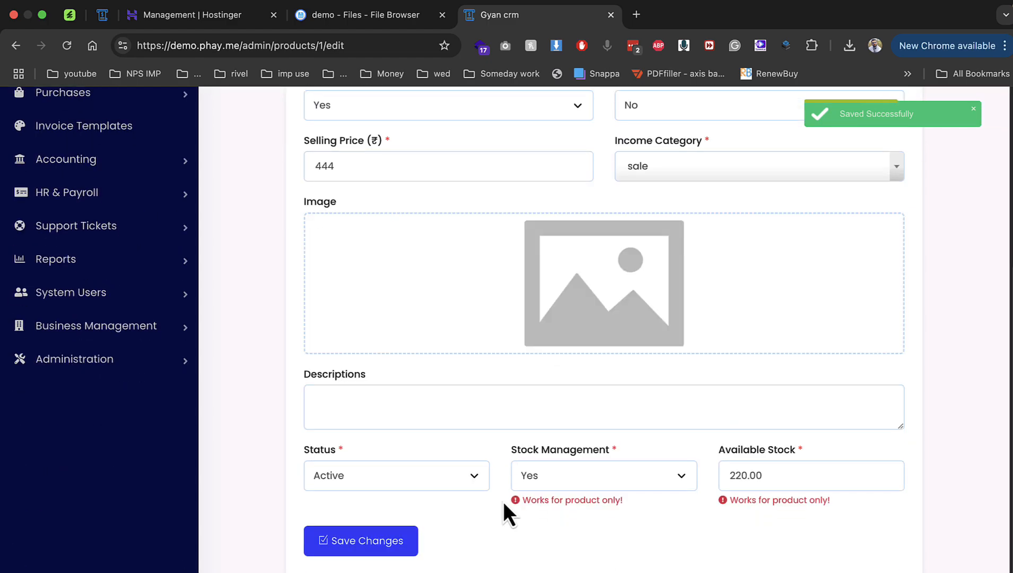
left_click(383, 539)
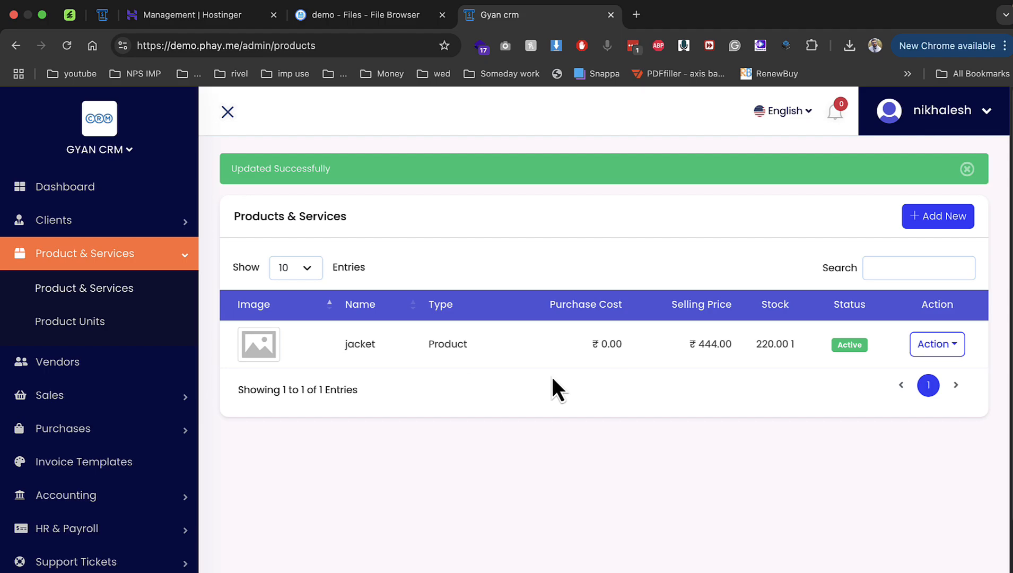
- Start a new invoice numbered 23234 with order reference 23
left_click(106, 368)
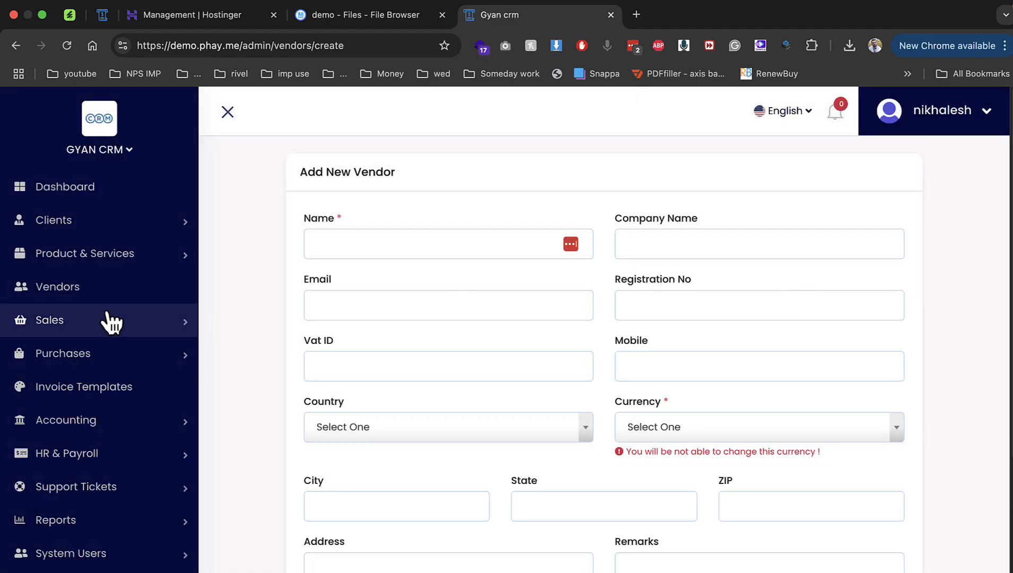
left_click(108, 329)
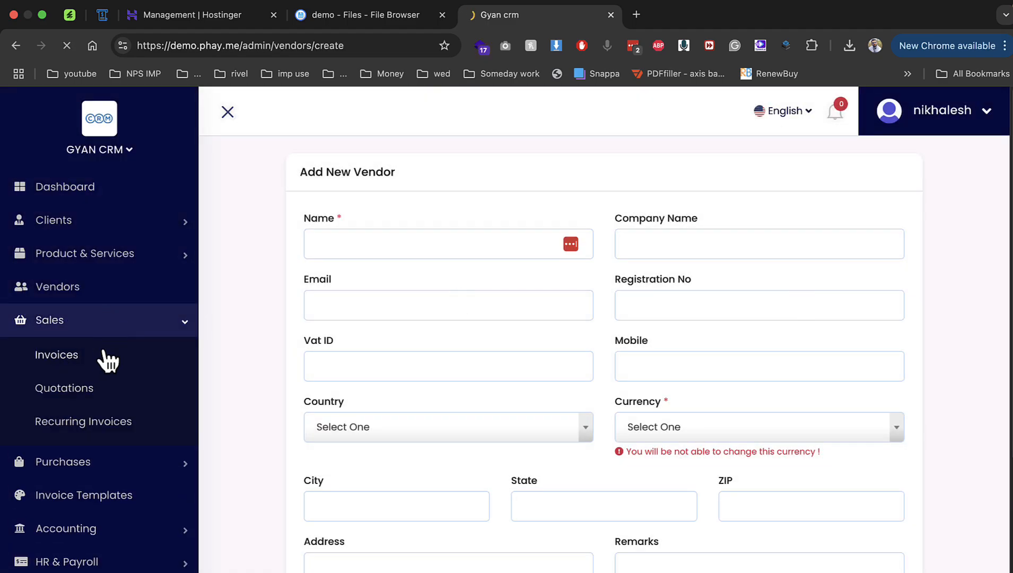
left_click(108, 356)
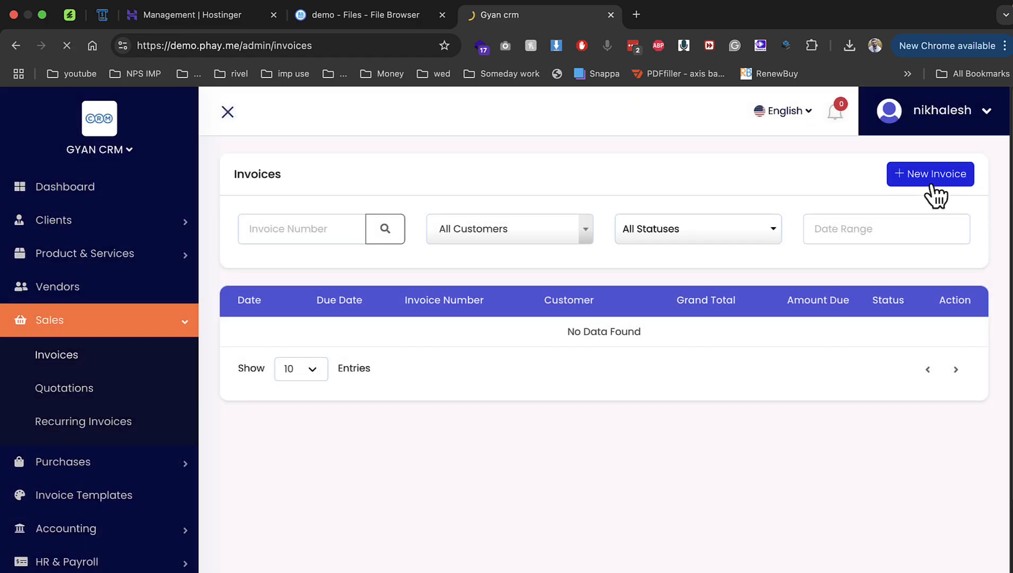
left_click(932, 187)
left_click(651, 246)
type("2323")
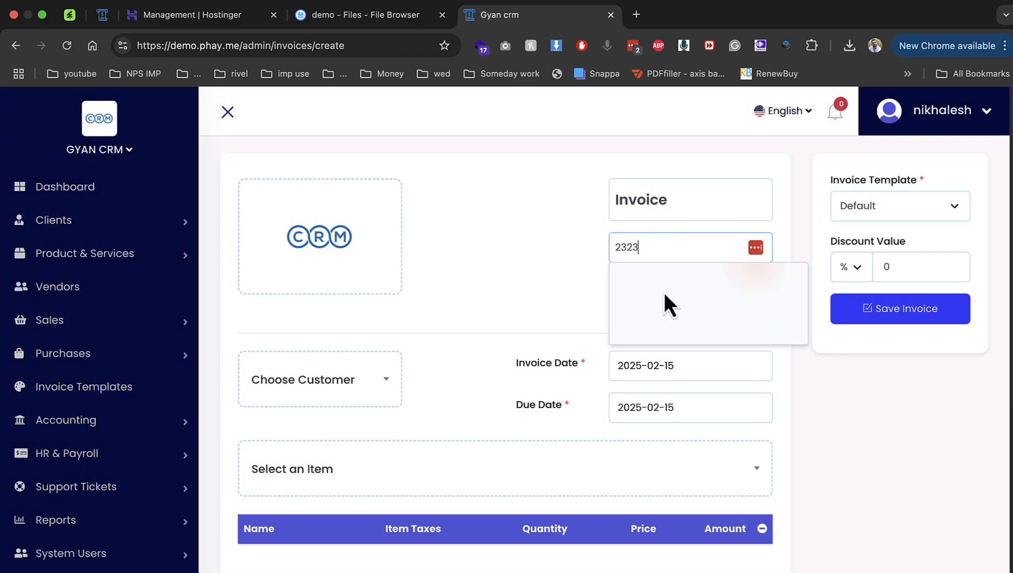
type("4")
left_click(703, 291)
type("234")
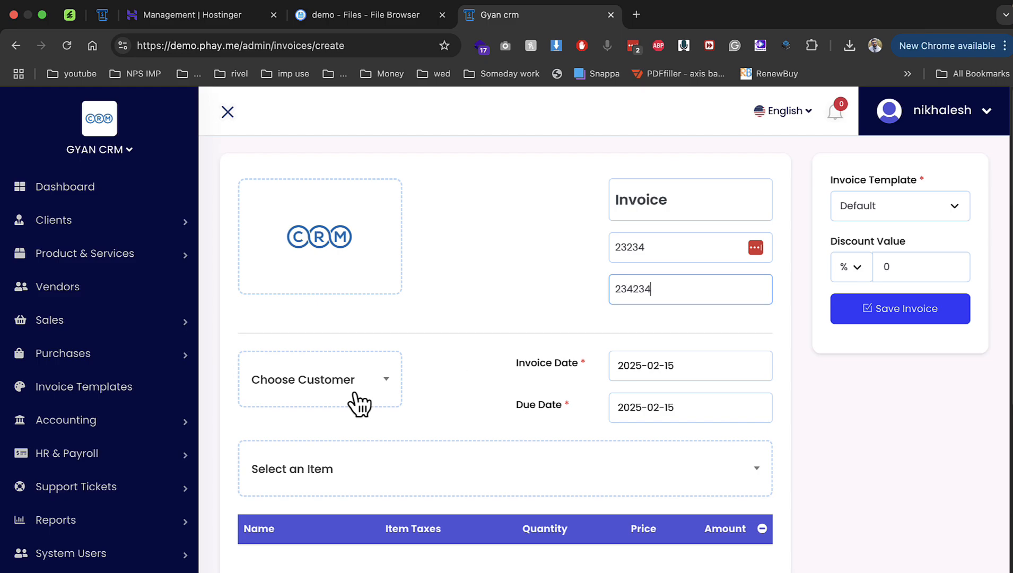
- Choose the customer and add a jacket line taxed at GST 18%
left_click(359, 404)
left_click(307, 451)
left_click(367, 475)
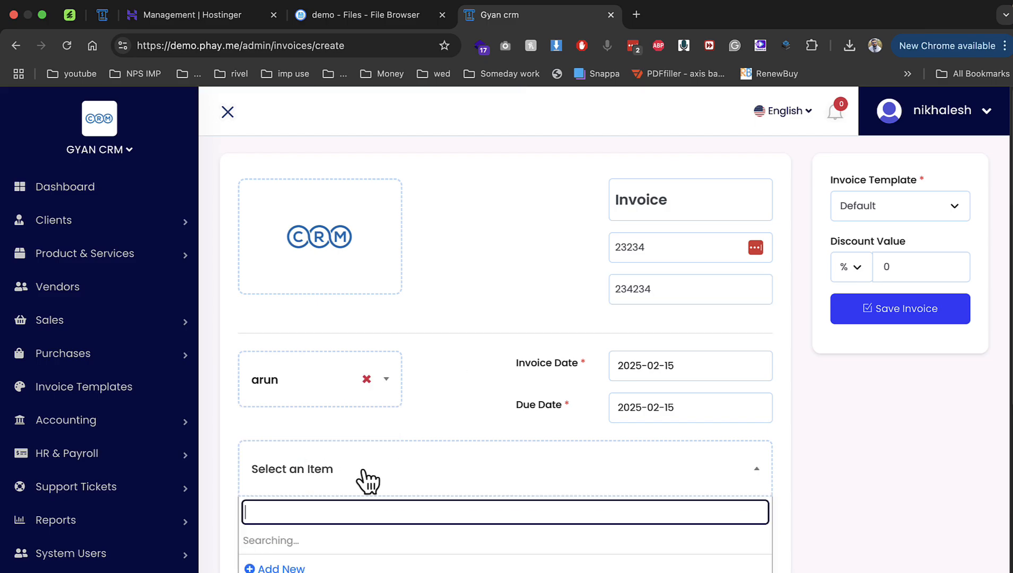
left_click(315, 544)
scroll(472, 507, "down", 2)
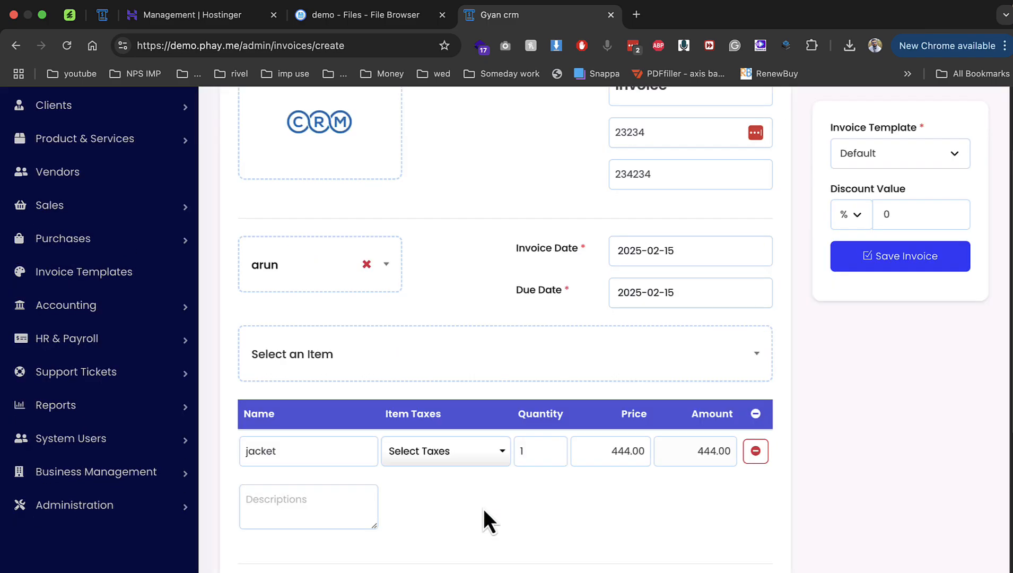
left_click(475, 459)
left_click(460, 487)
left_click(594, 505)
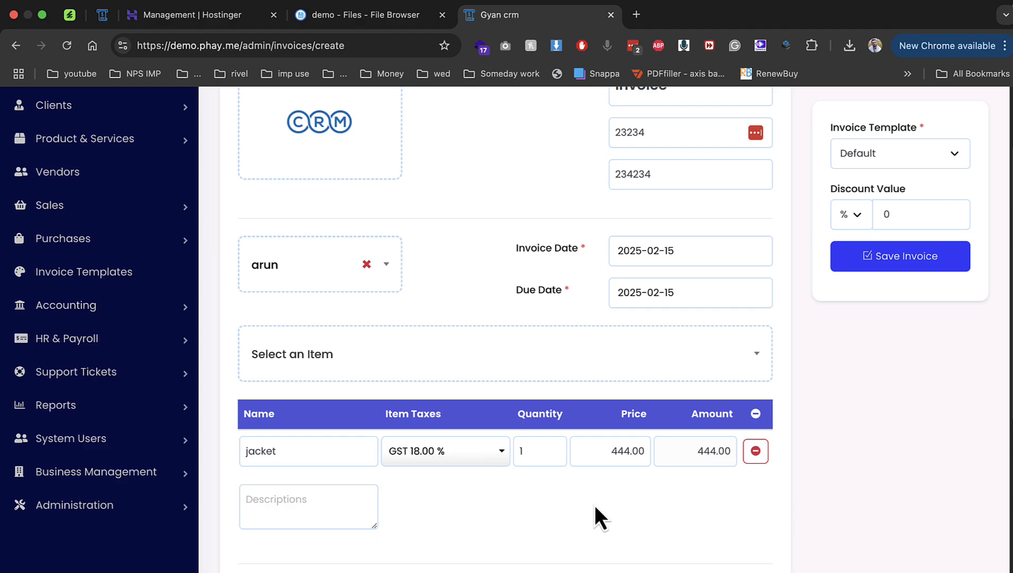
- Apply a 33% discount and save the invoice
scroll(586, 529, "down", 7)
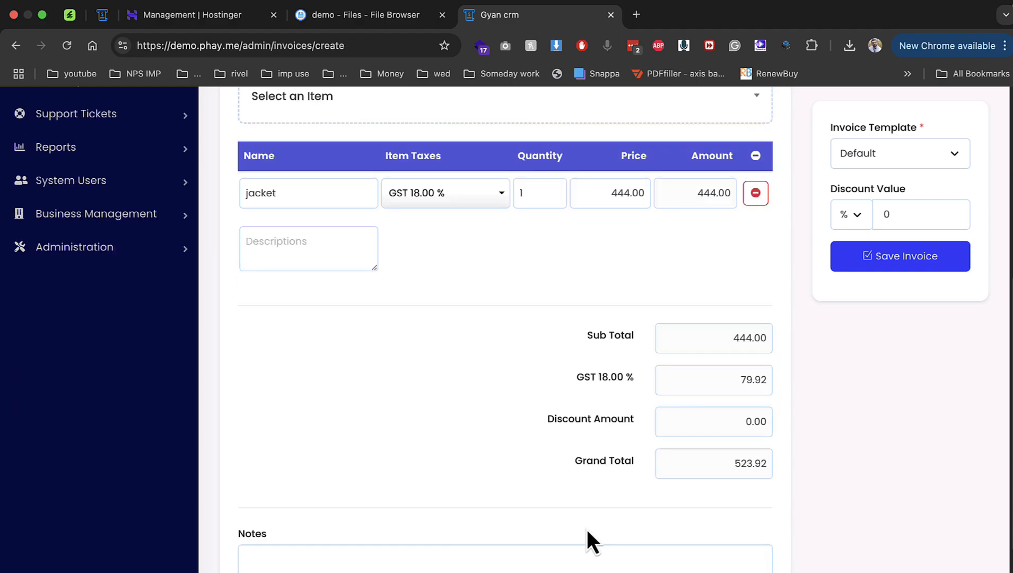
double_click(902, 218)
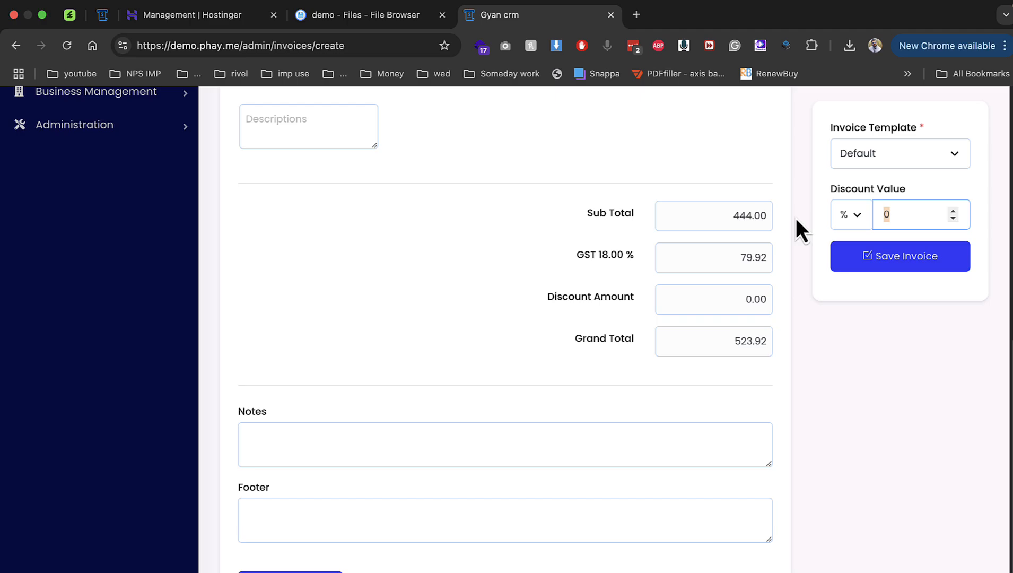
type("33")
left_click(880, 328)
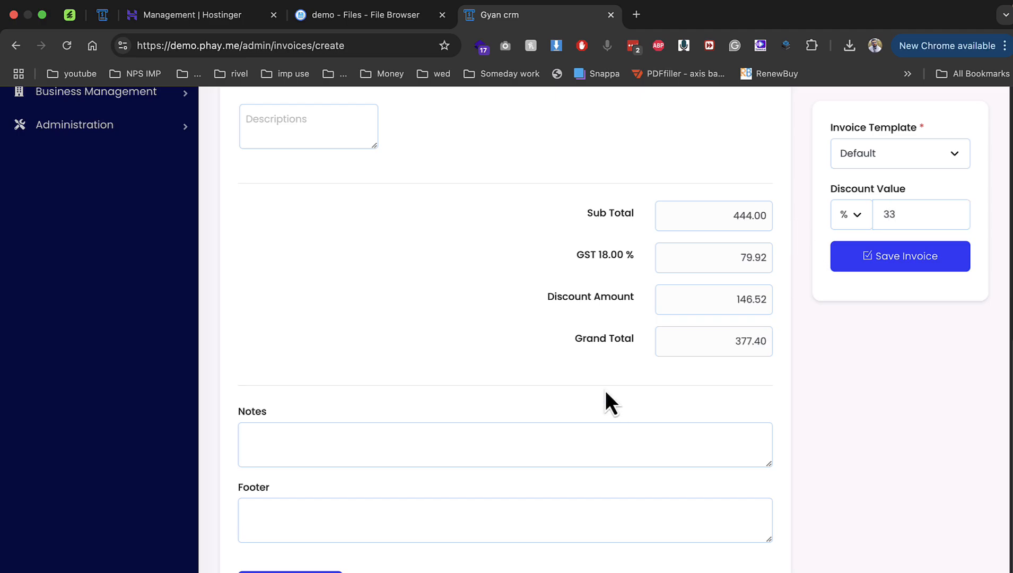
left_click(900, 256)
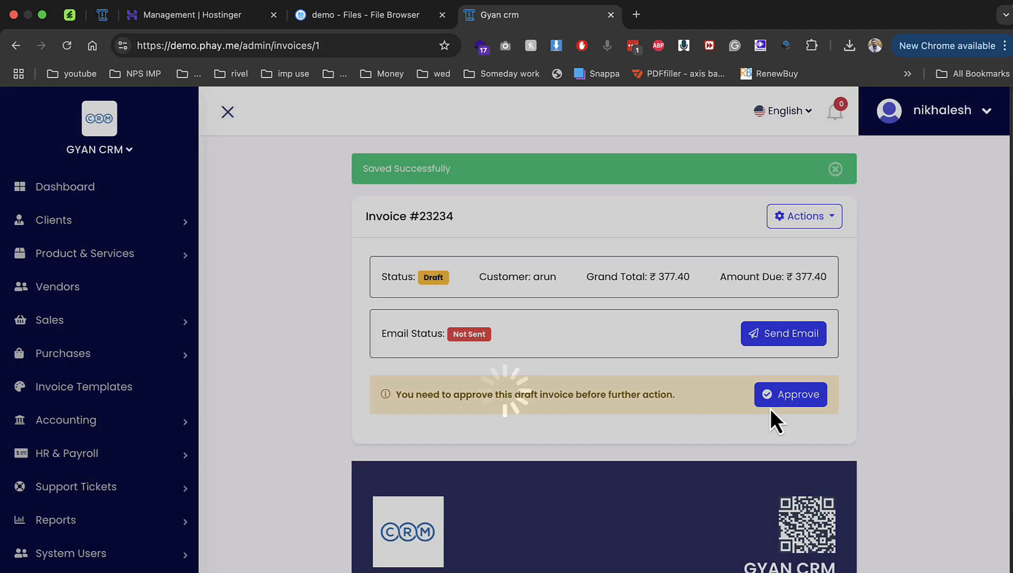
- Approve draft invoice 23234 so its status becomes Active
scroll(769, 411, "down", 8)
scroll(576, 369, "up", 3)
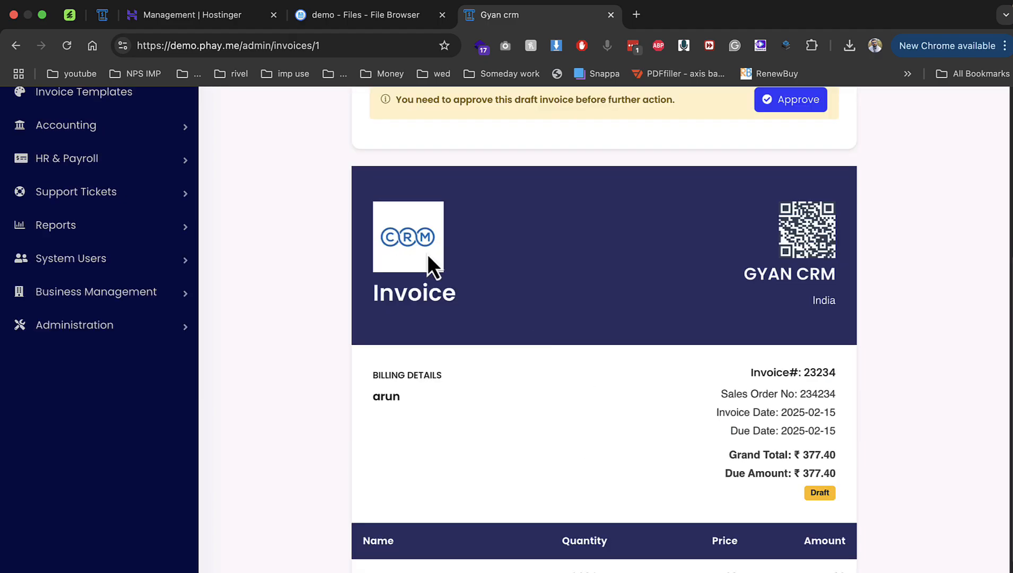
scroll(808, 350, "down", 3)
scroll(790, 371, "up", 10)
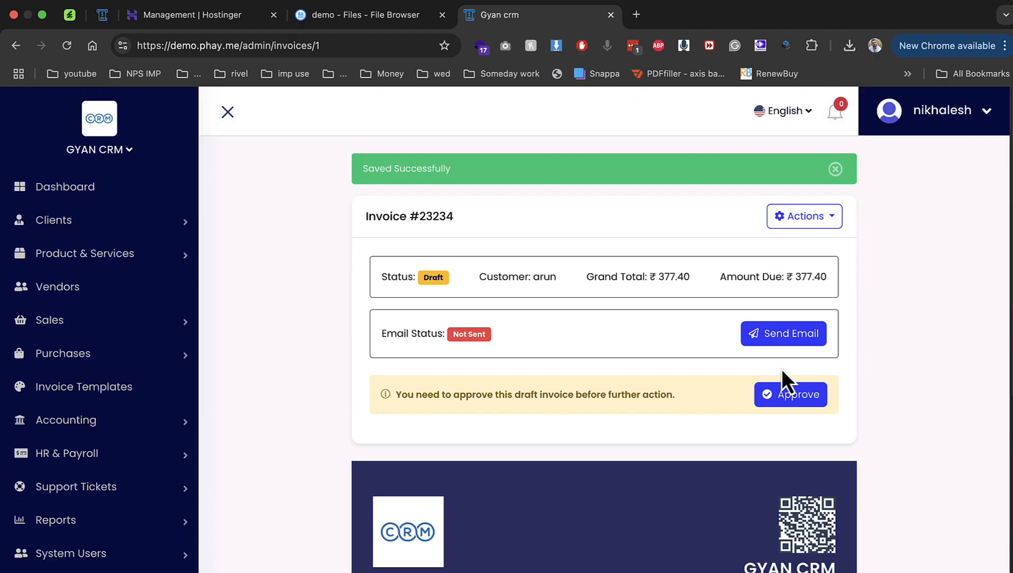
left_click(815, 395)
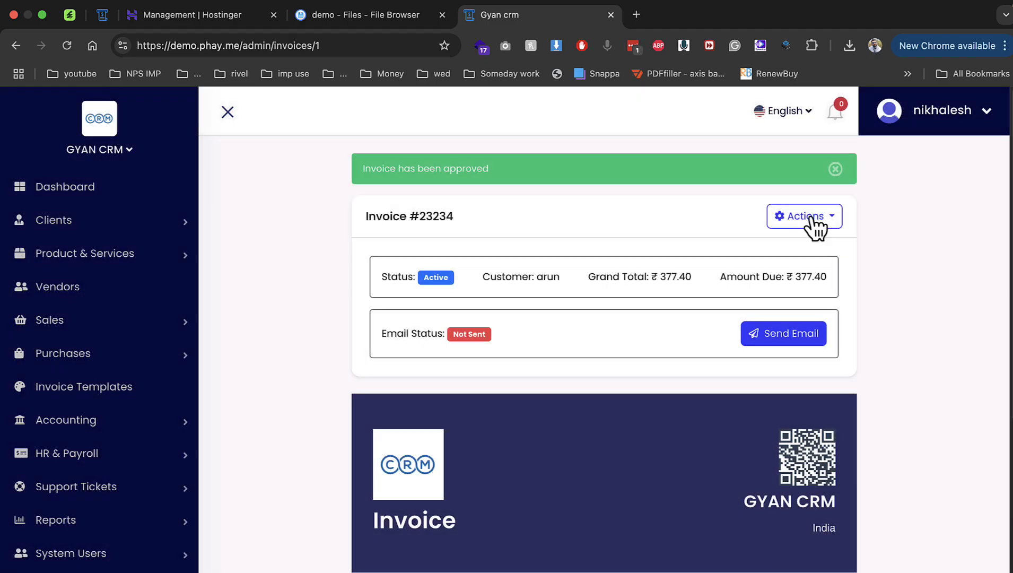
left_click(810, 222)
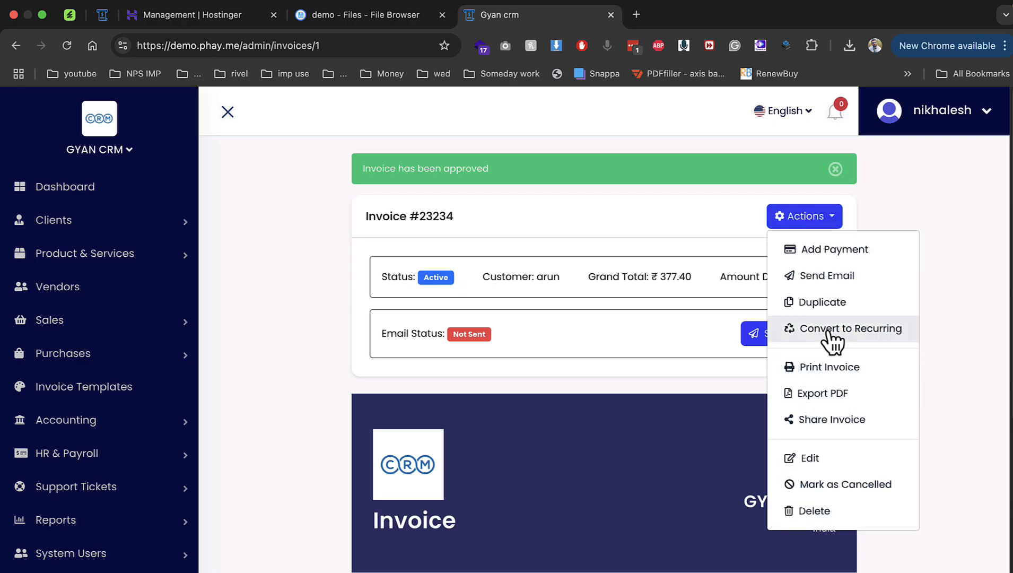
- Return to the Invoices list and open invoice 23234's action menu
left_click(100, 326)
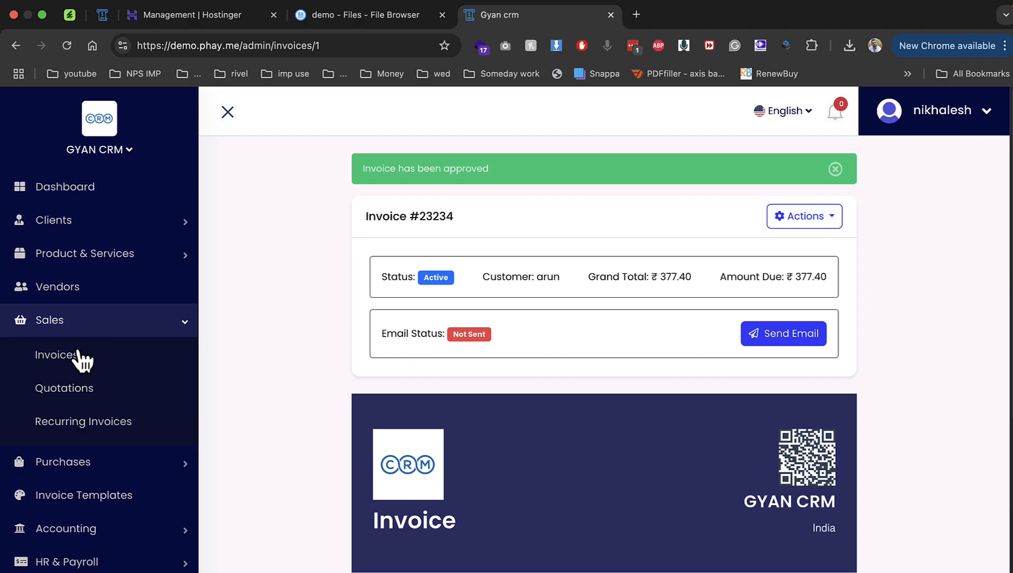
left_click(77, 353)
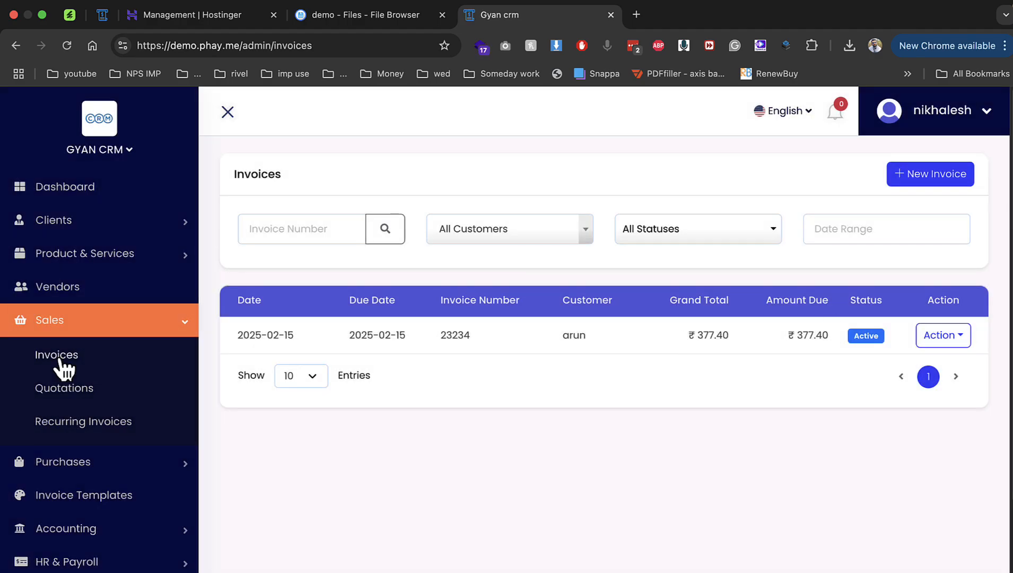
left_click(925, 344)
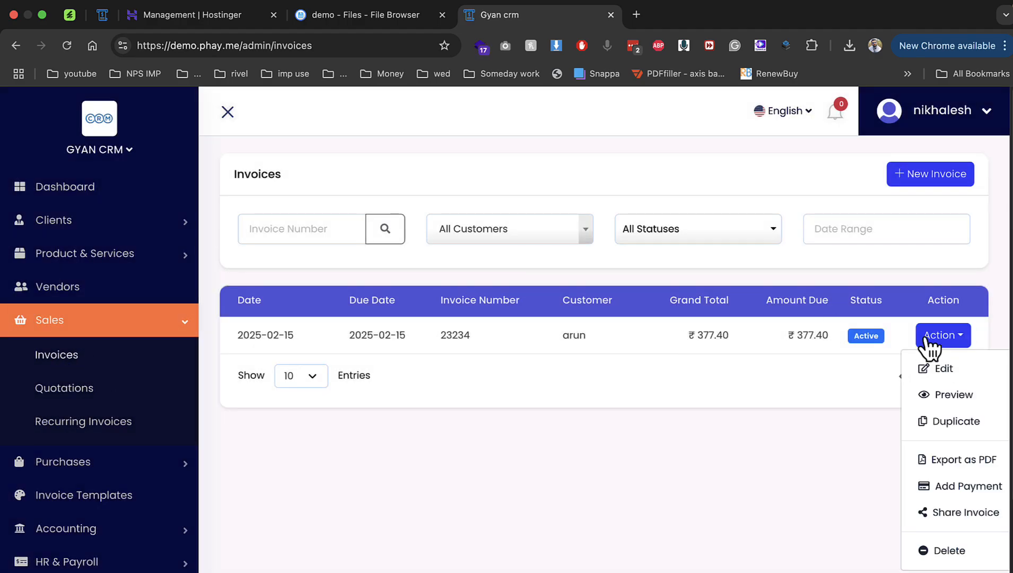
- Start a ₹222 payment on the invoice and begin adding a new credit account
left_click(962, 485)
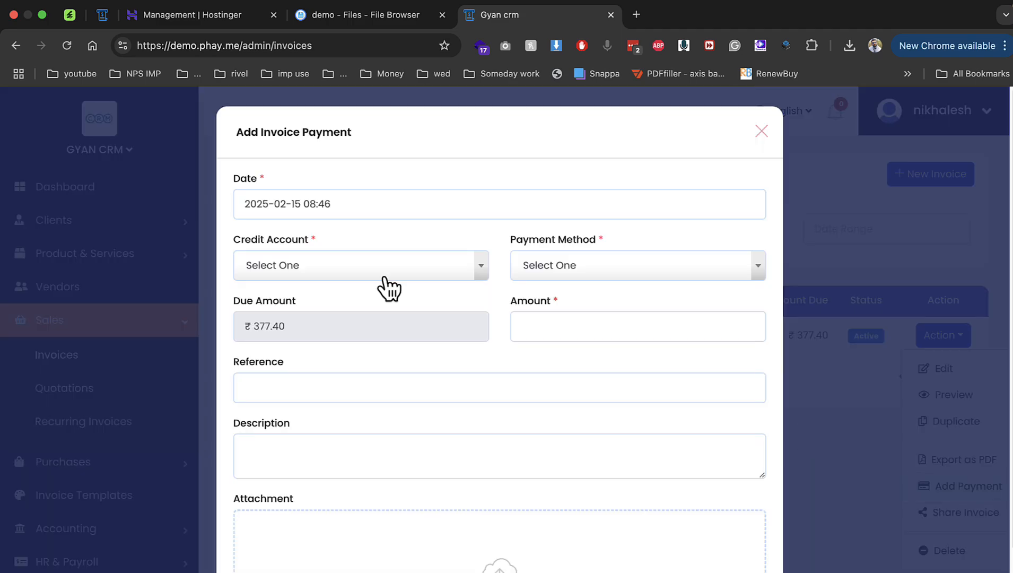
left_click(529, 322)
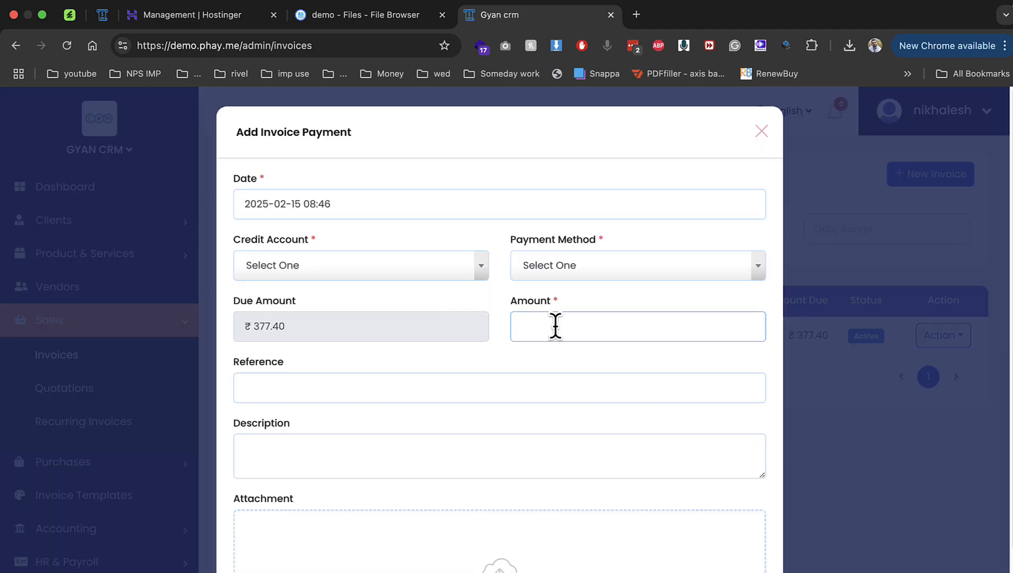
scroll(565, 328, "down", 5)
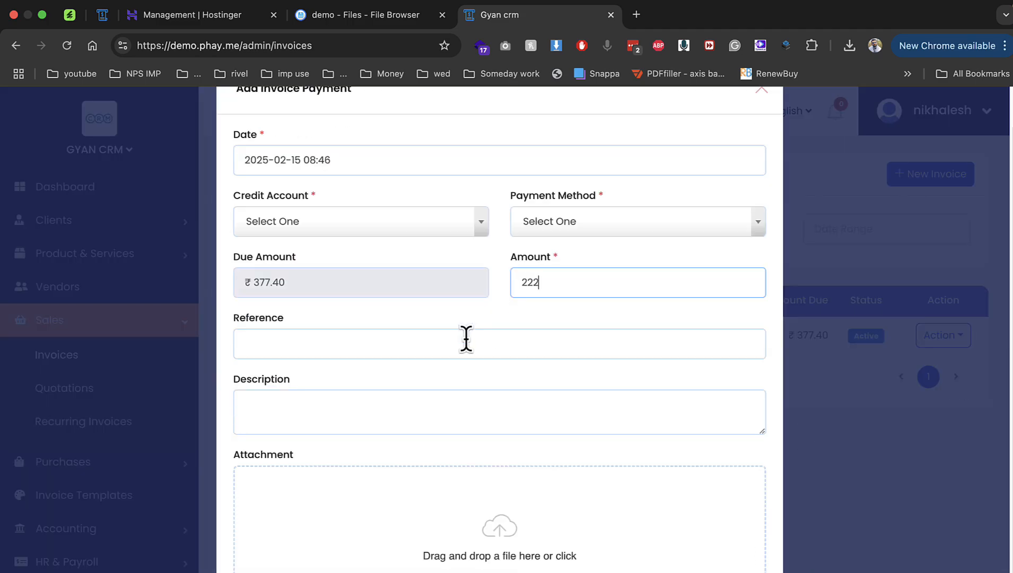
left_click(298, 569)
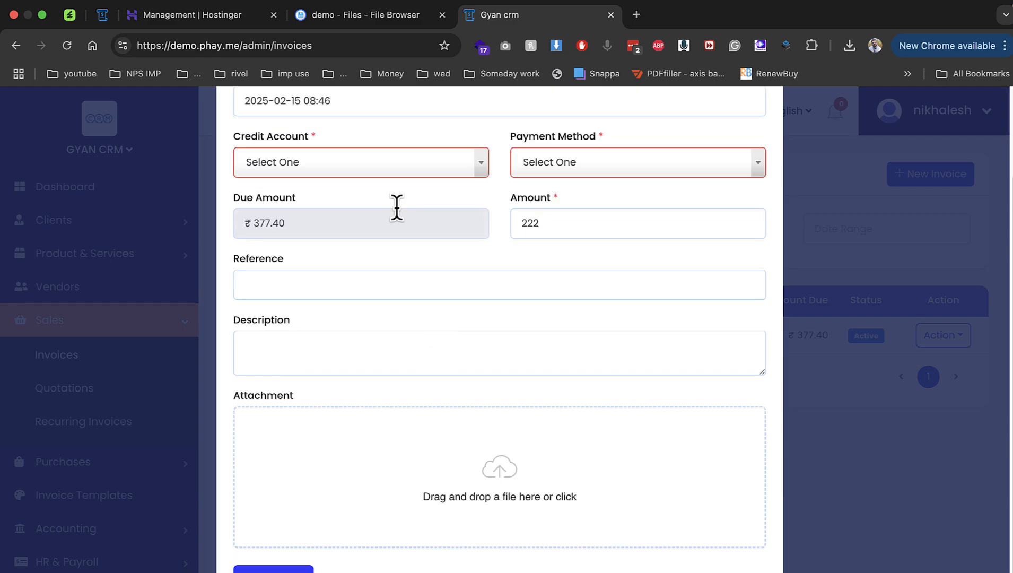
left_click(362, 160)
left_click(277, 250)
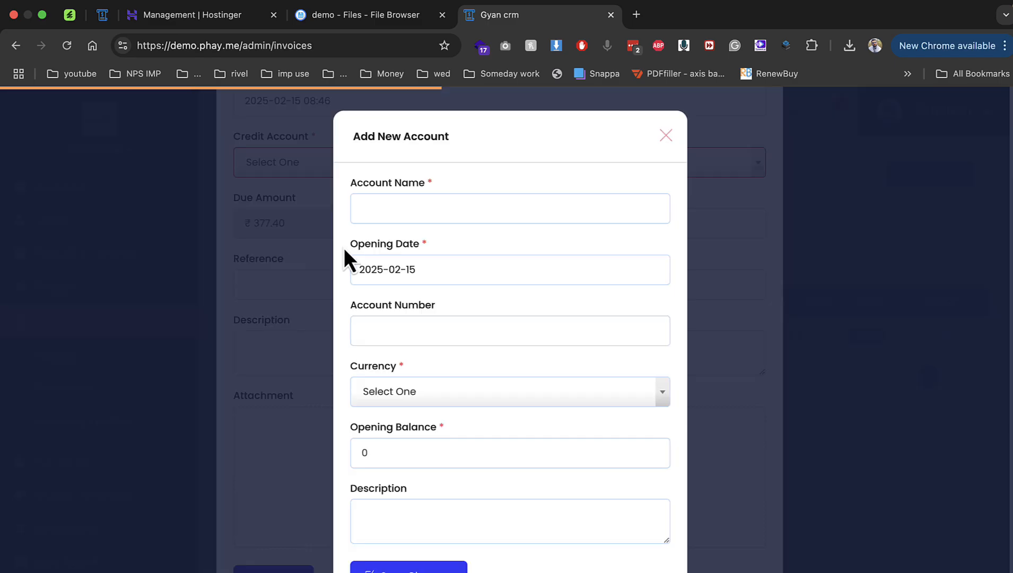
- Save account 'Main' with number 123123123, 4444 opening balance and Indian rupee currency
left_click(419, 209)
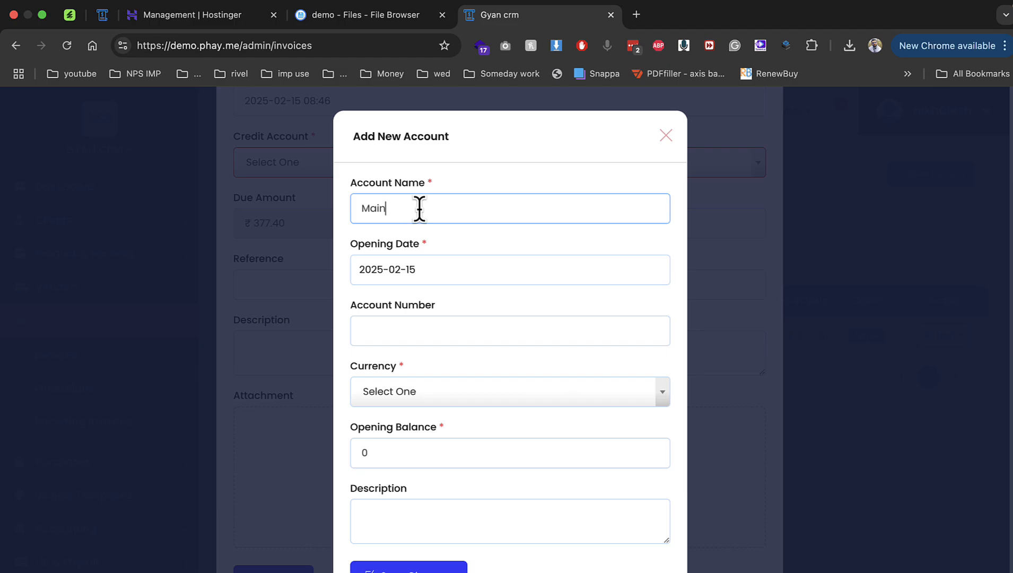
key("Tab")
left_click(501, 375)
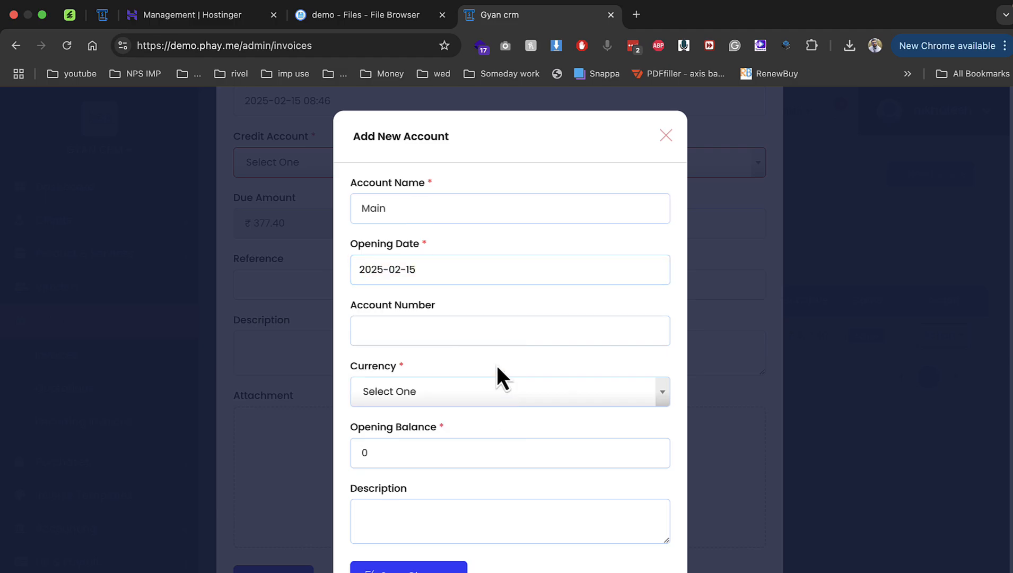
left_click(426, 340)
type("123123123")
double_click(354, 452)
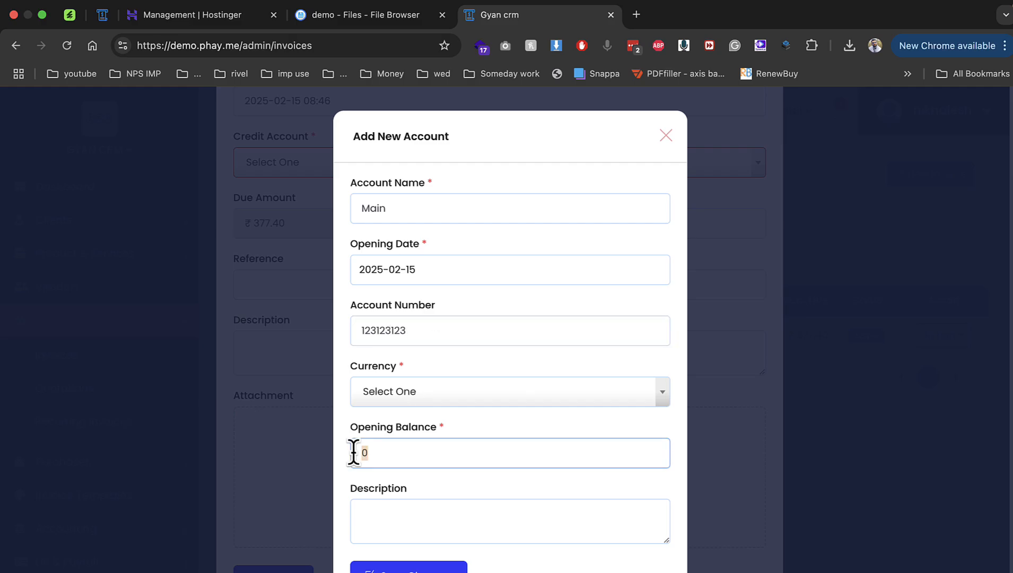
type("4444")
left_click(417, 401)
type("ru")
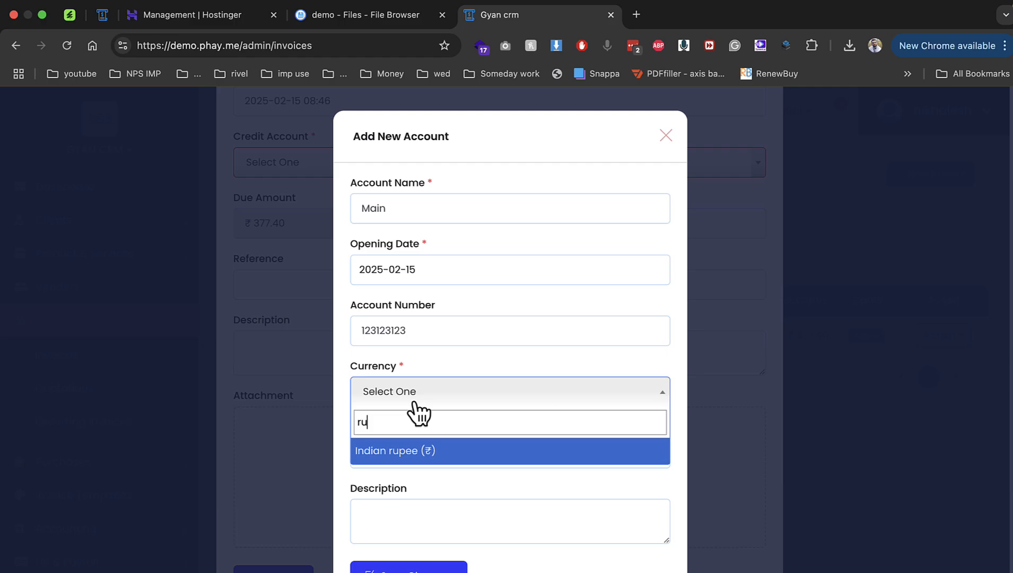
key("Return")
left_click(408, 567)
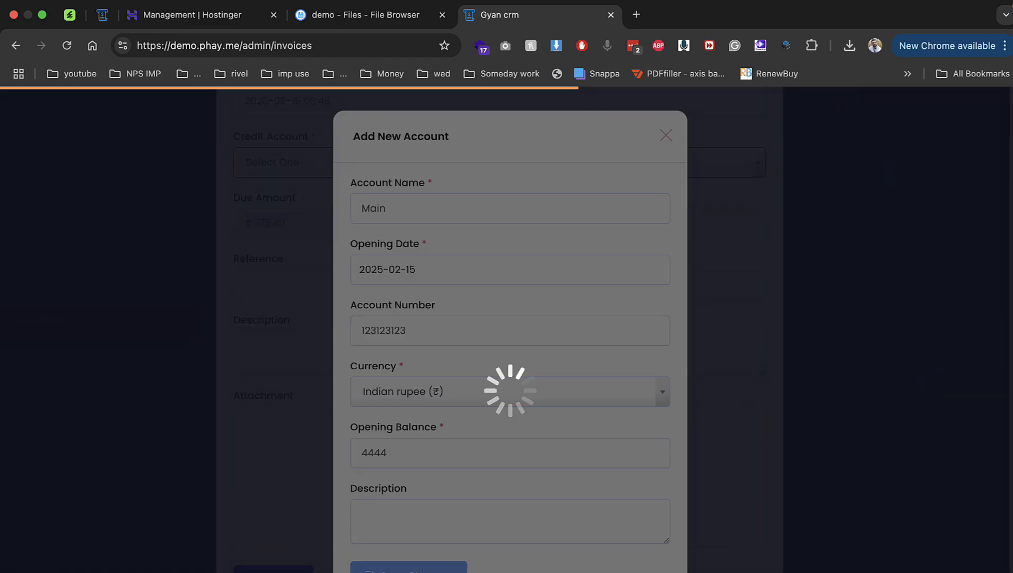
left_click(594, 169)
left_click(558, 252)
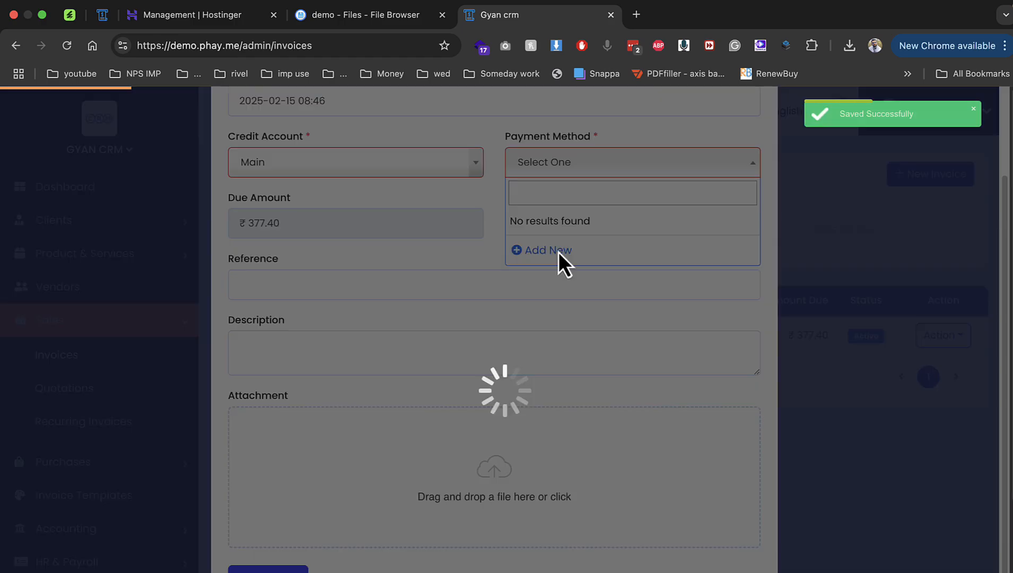
- Save a new 'cash' payment method and submit the ₹222 payment for invoice 23234
left_click(426, 330)
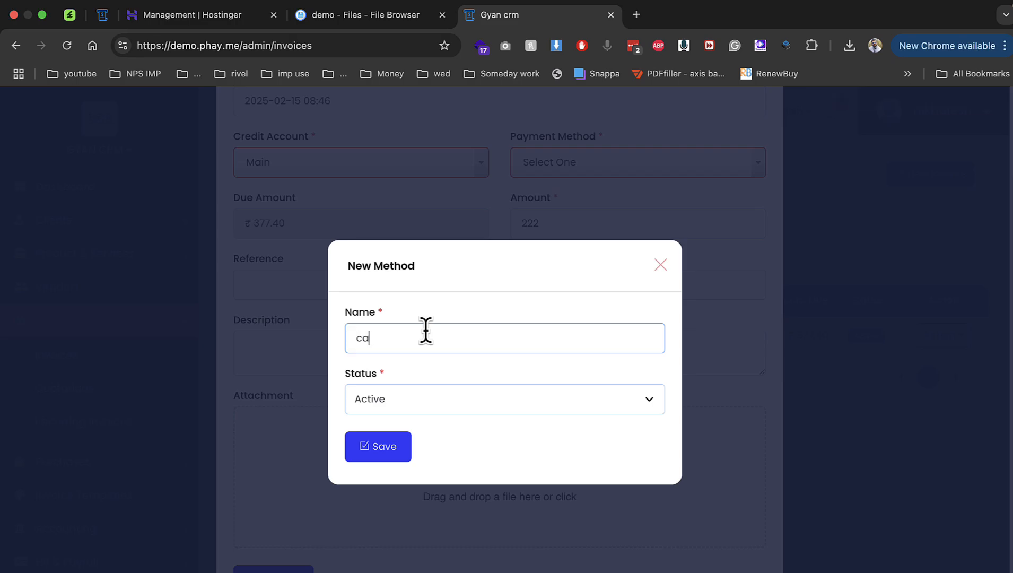
left_click(389, 457)
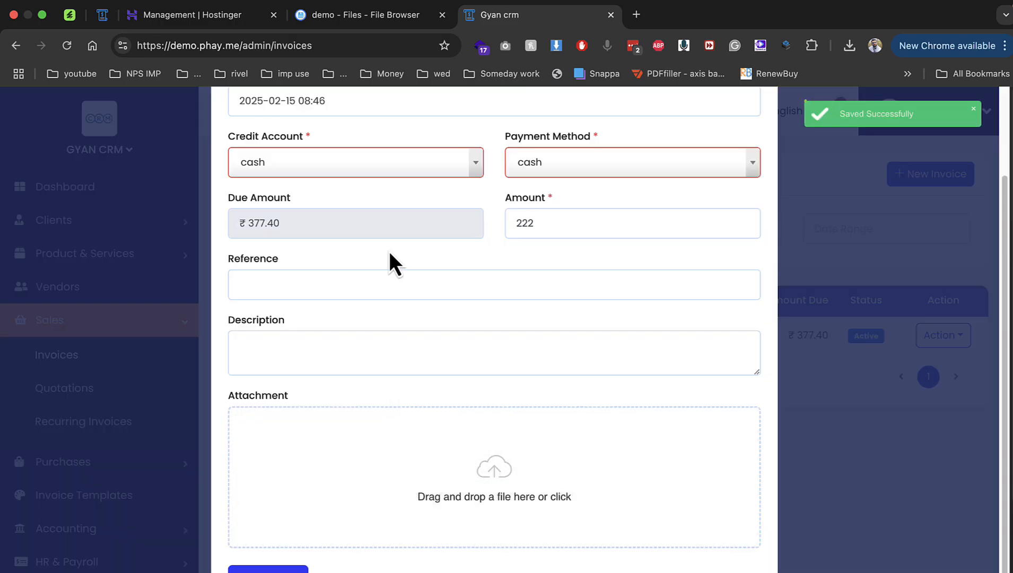
left_click(291, 569)
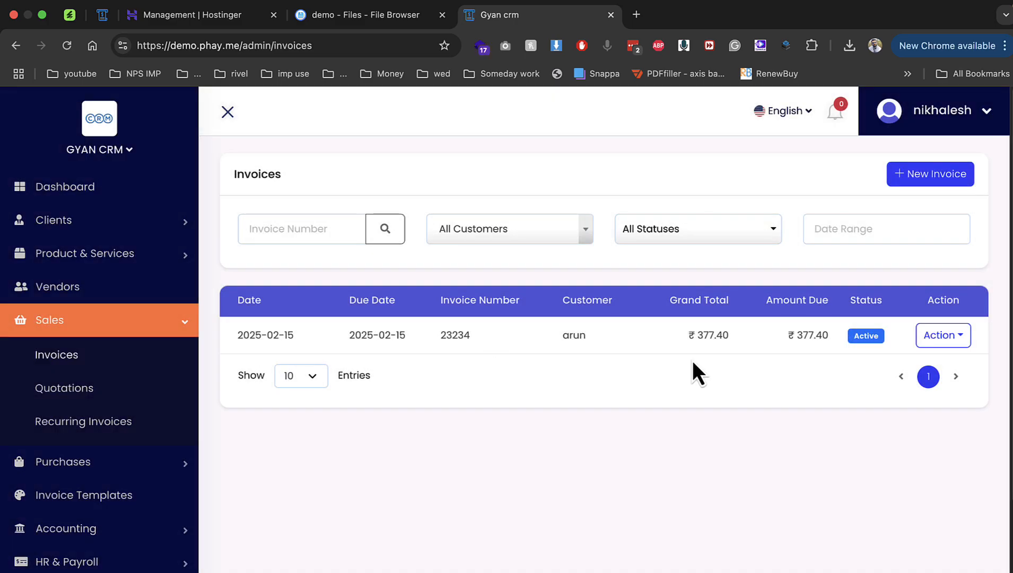
- Briefly open a new purchase order form and its vendor list
left_click(89, 464)
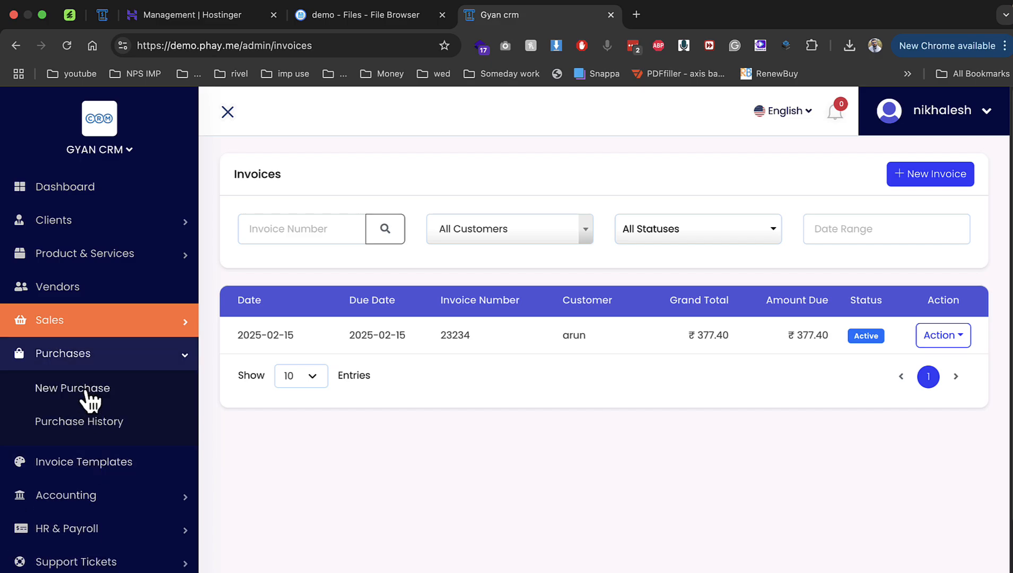
left_click(129, 386)
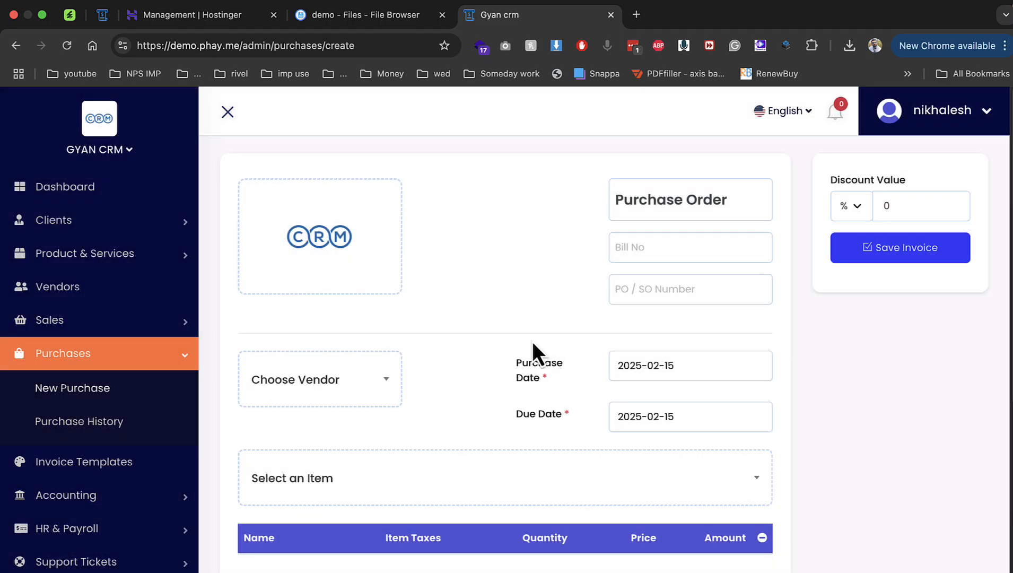
left_click(350, 389)
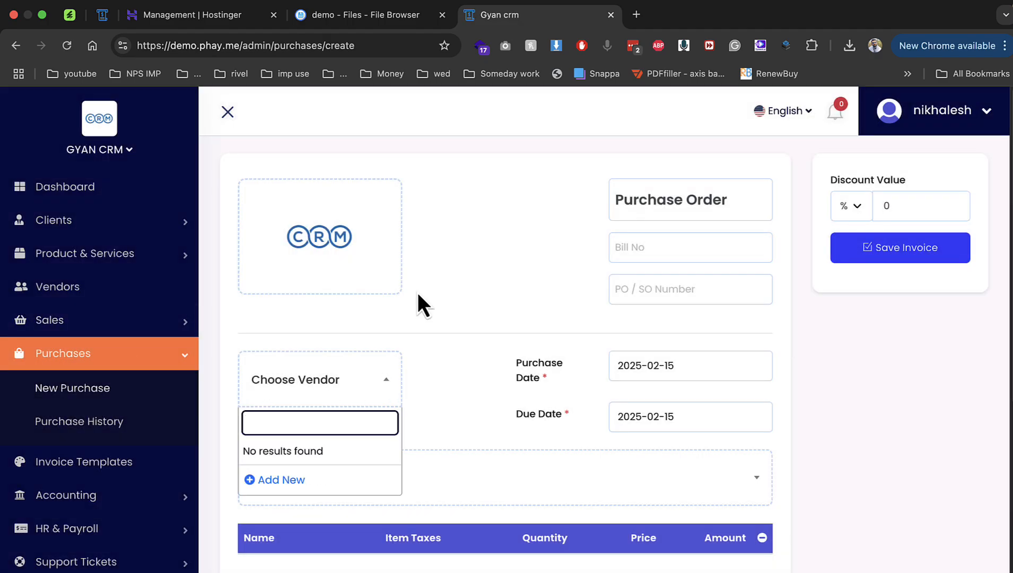
- Edit Dynamic Template - 101 from Invoice Templates and scroll through its layout
left_click(141, 472)
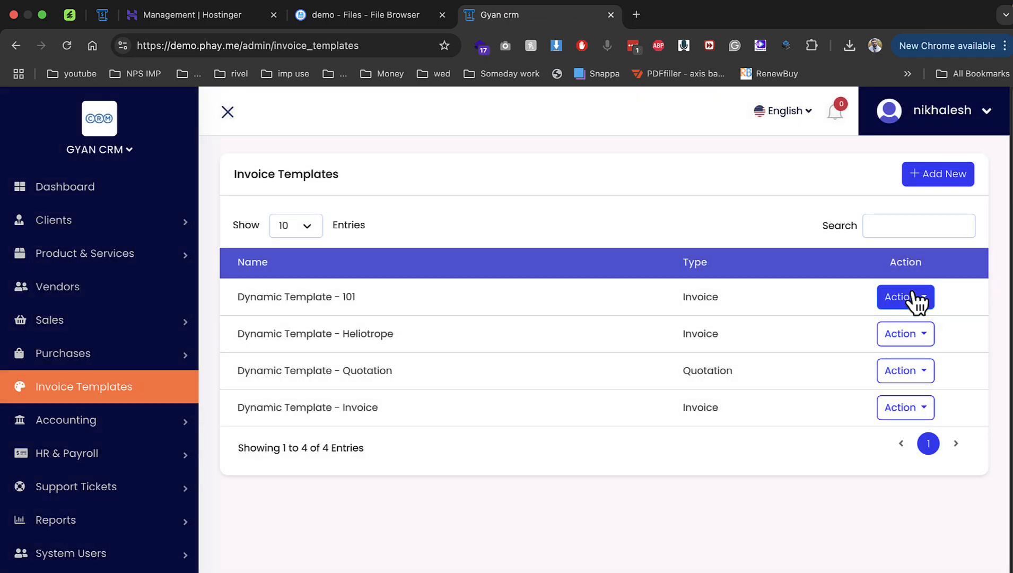
left_click(907, 296)
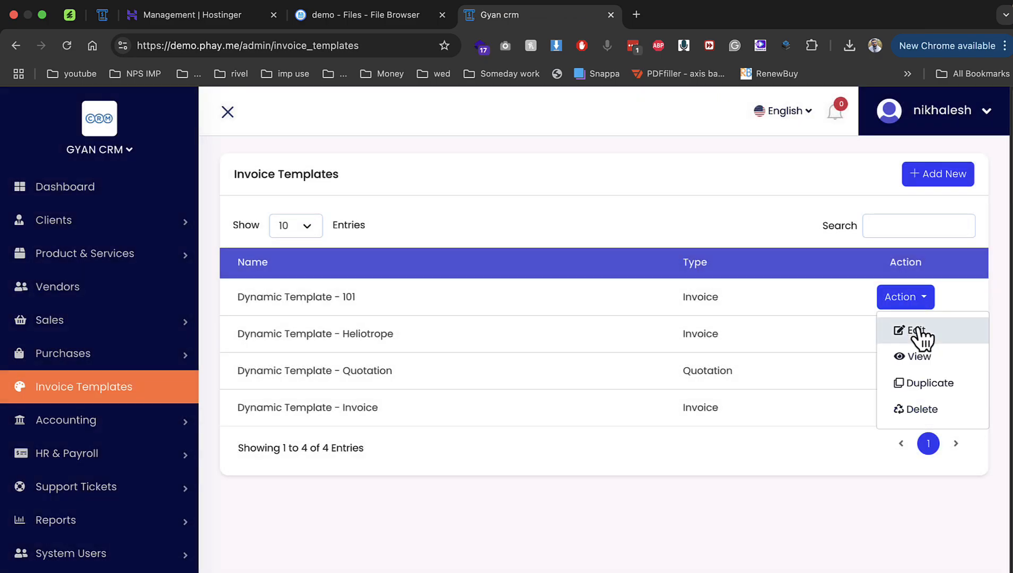
left_click(916, 328)
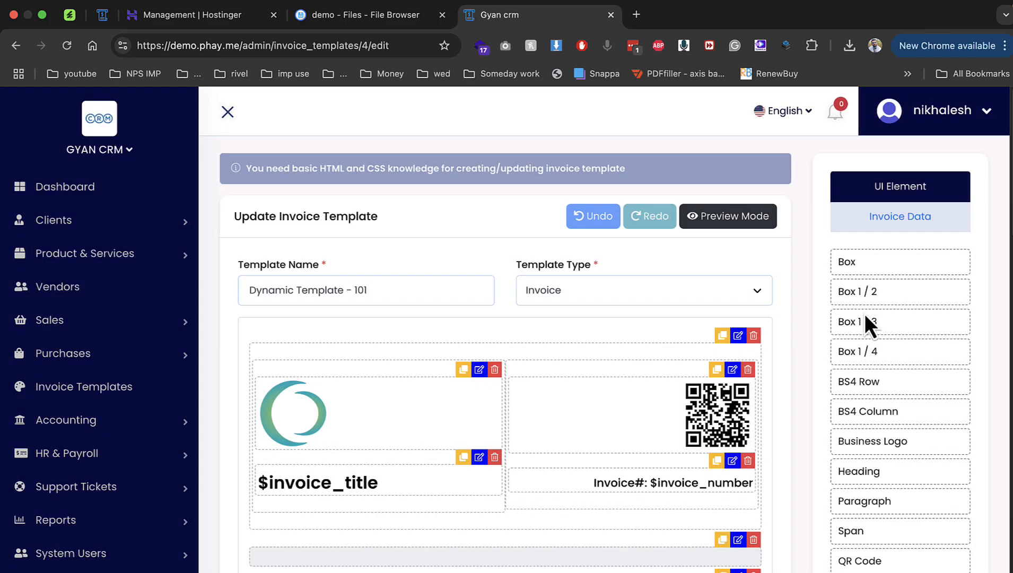
left_click_drag(864, 321, 897, 364)
scroll(764, 380, "down", 3)
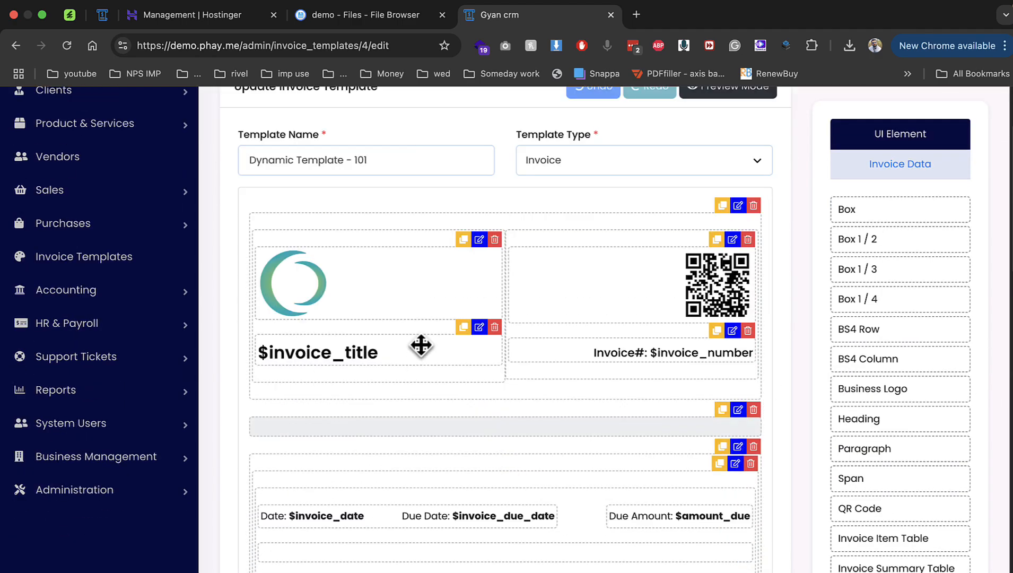
scroll(748, 382, "down", 5)
scroll(583, 435, "down", 5)
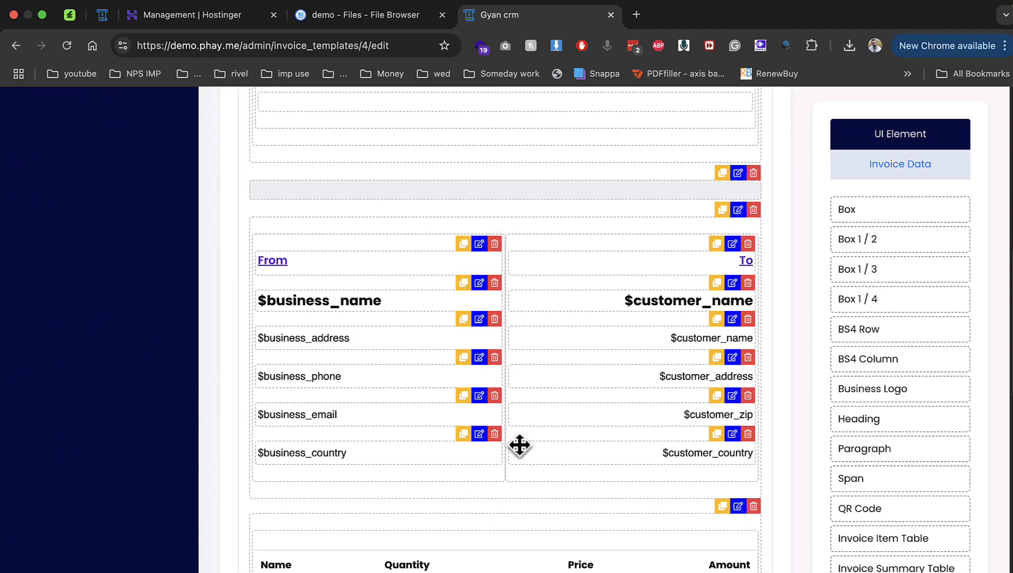
scroll(520, 444, "down", 8)
scroll(287, 431, "up", 15)
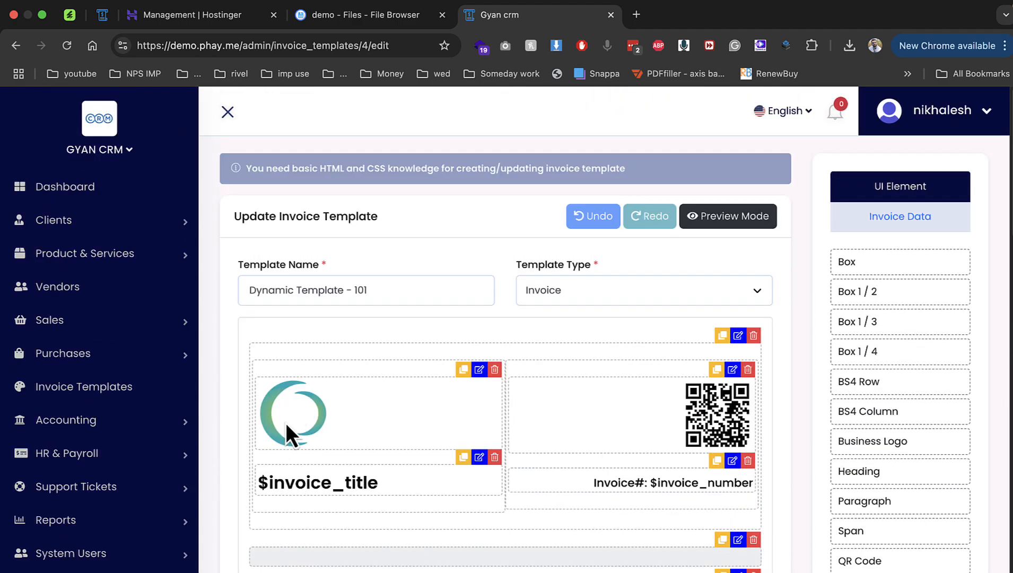
- View the transactions list, highlighting the ₹4,444.00 income amount
left_click(96, 424)
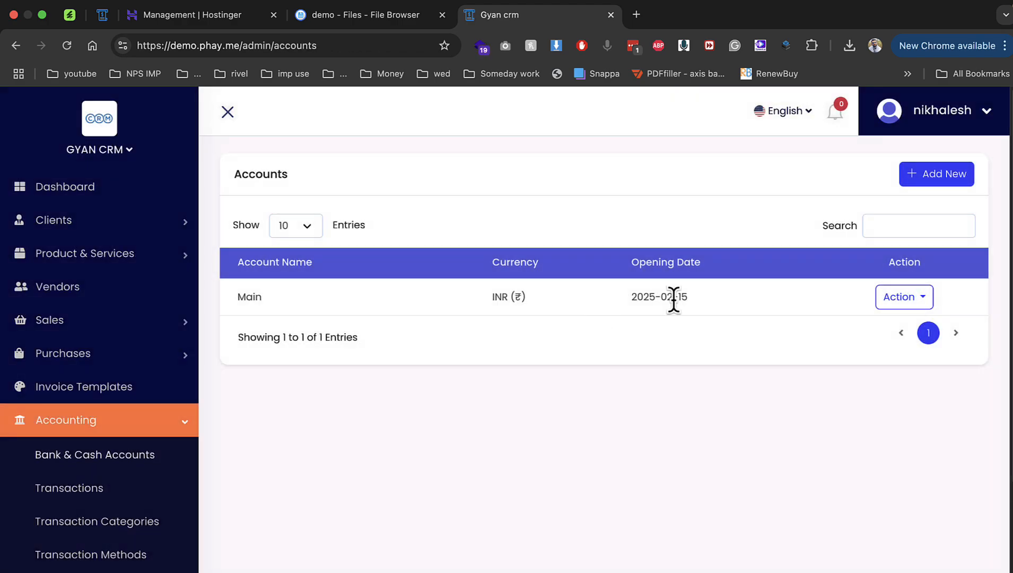
left_click(64, 481)
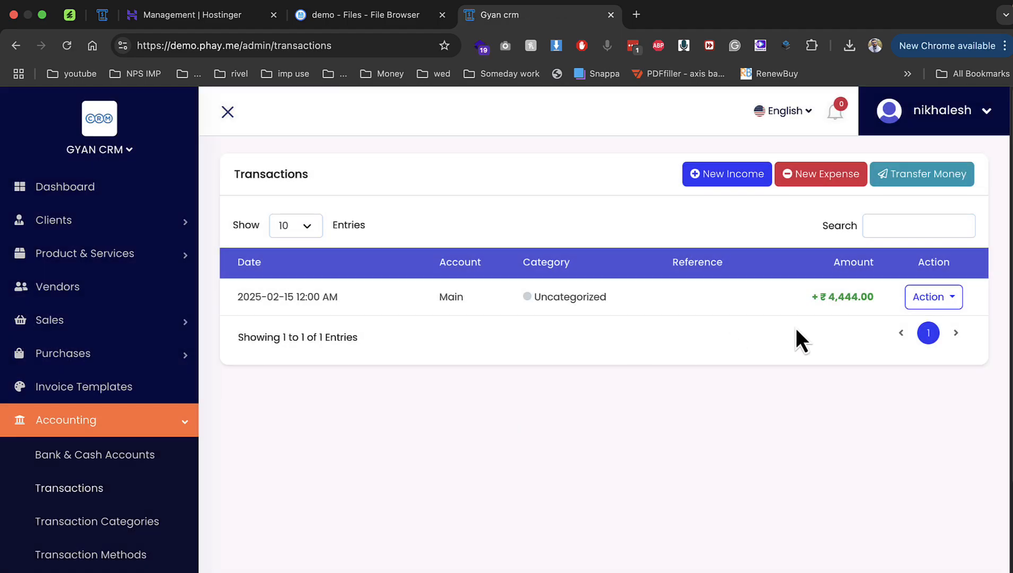
left_click_drag(822, 291, 903, 297)
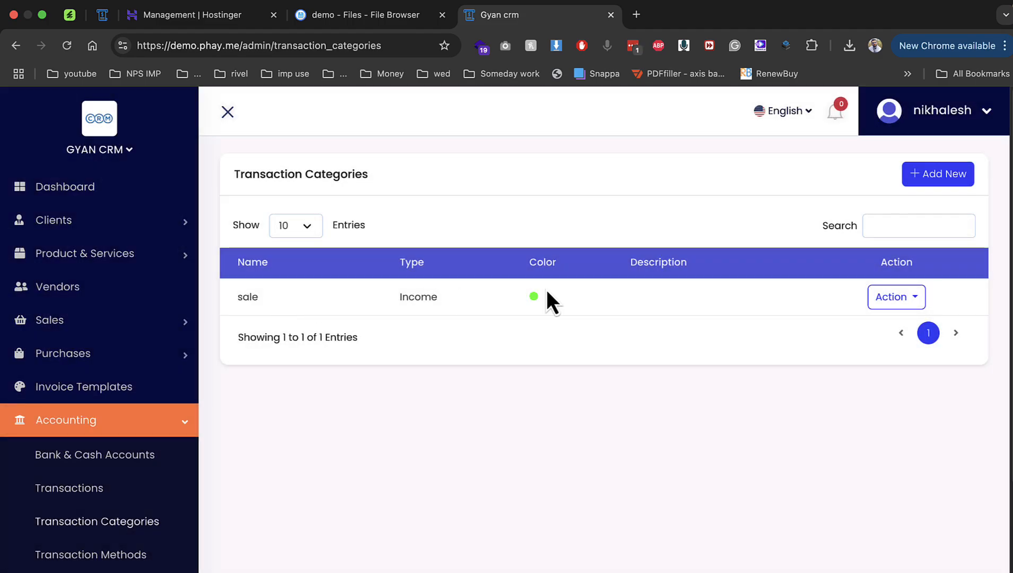
- Show the Transaction Methods list with cash listed as Active
left_click(137, 552)
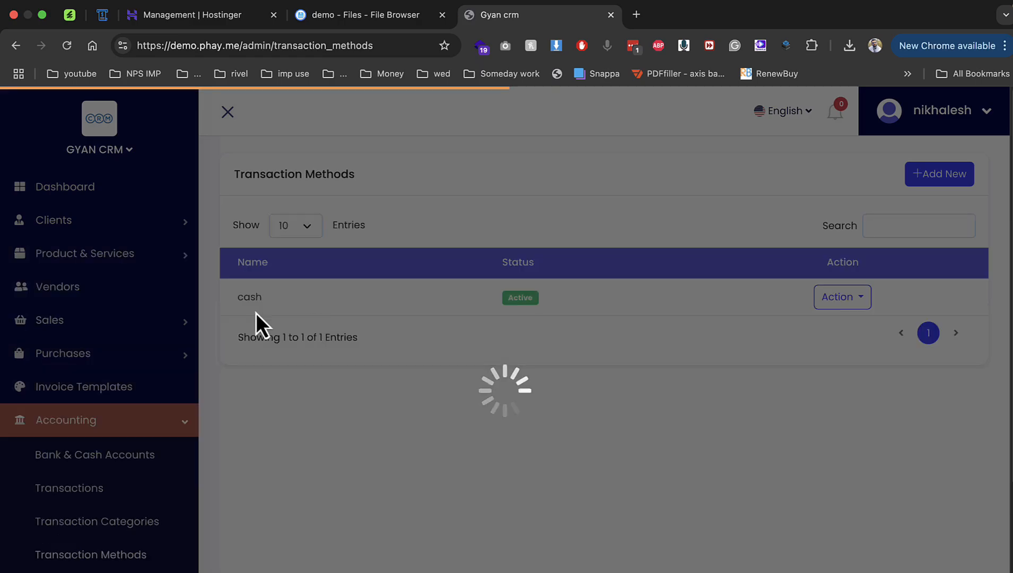
scroll(433, 362, "down", 1)
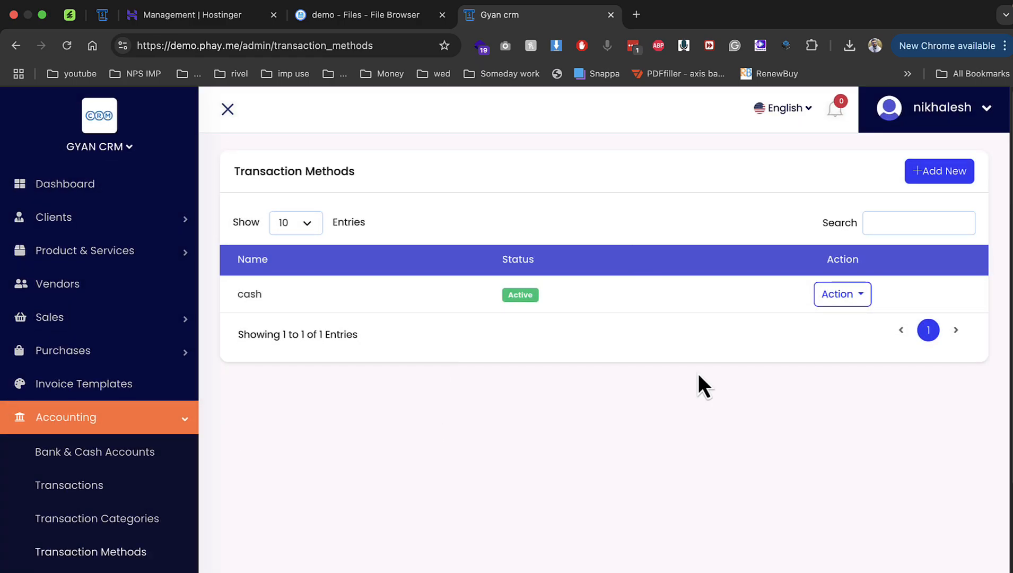
left_click(87, 417)
left_click(87, 459)
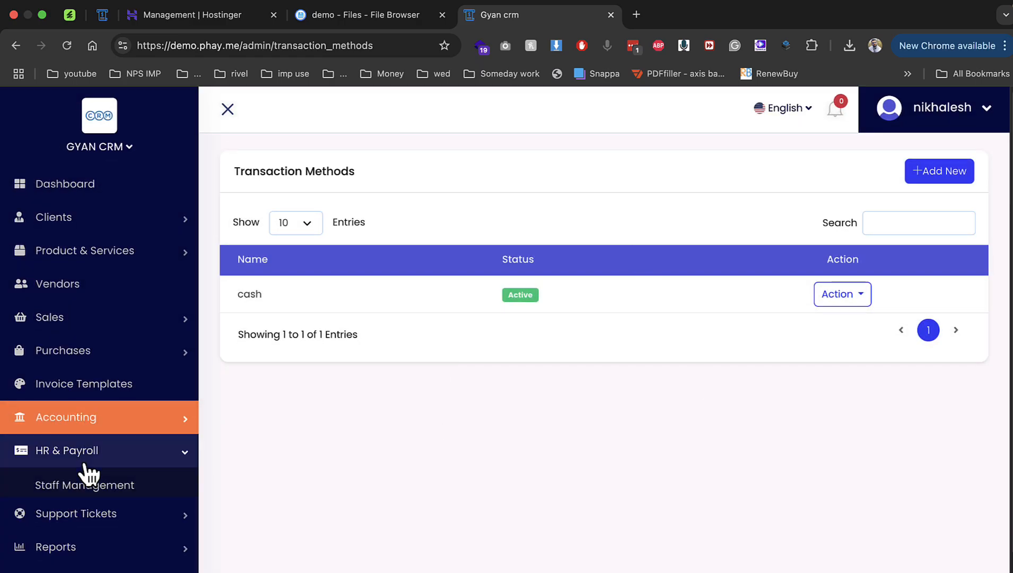
- Open the staff list and a new staff form, scrolling through it
left_click(94, 488)
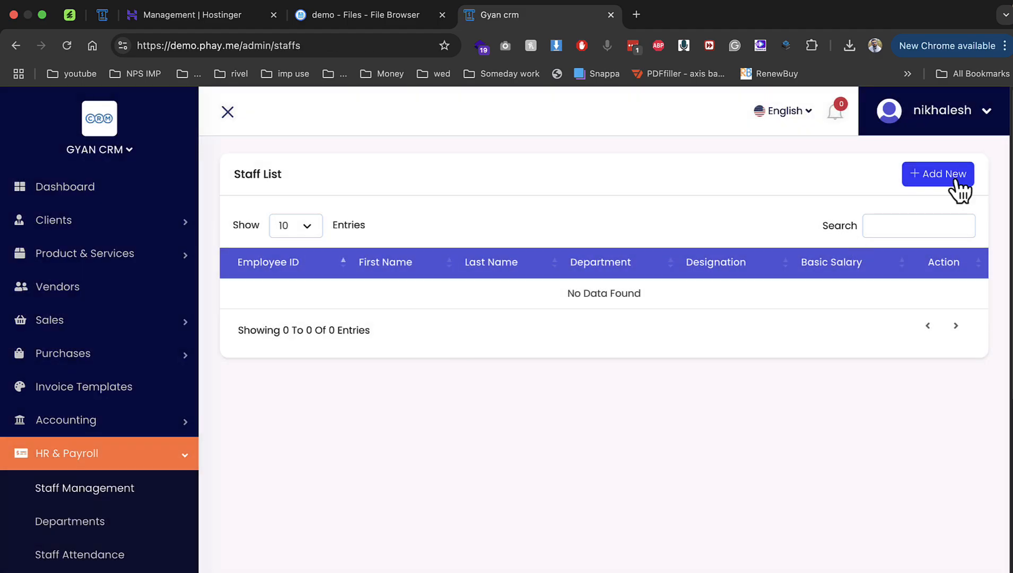
left_click(954, 183)
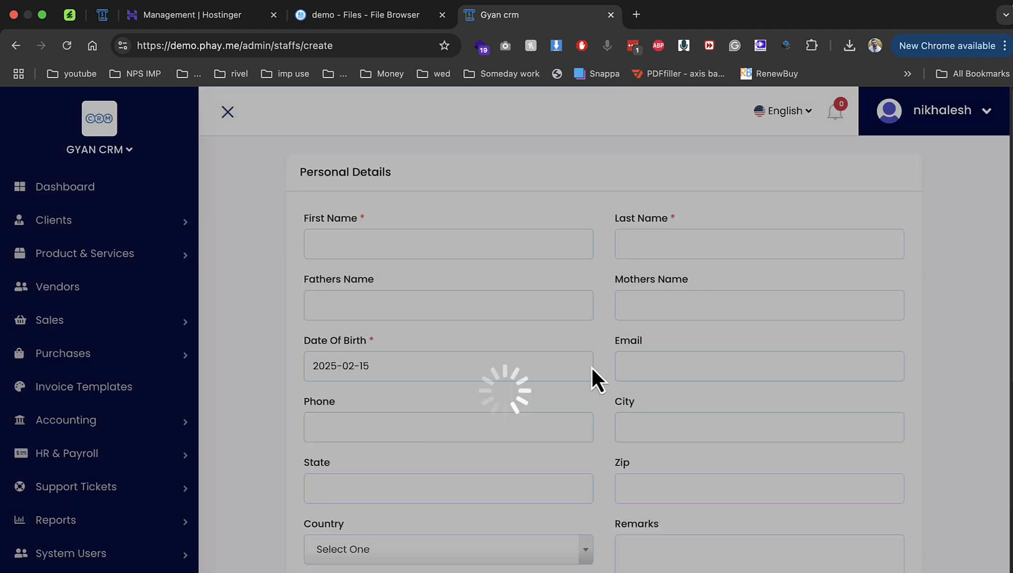
scroll(139, 429, "down", 5)
scroll(148, 378, "up", 2)
scroll(148, 378, "up", 1)
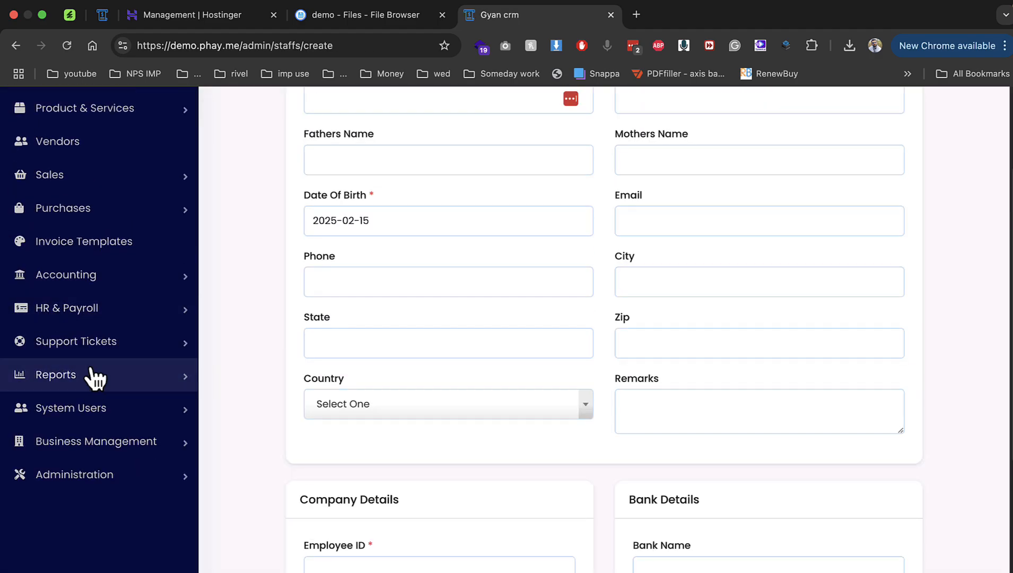
scroll(100, 405, "up", 3)
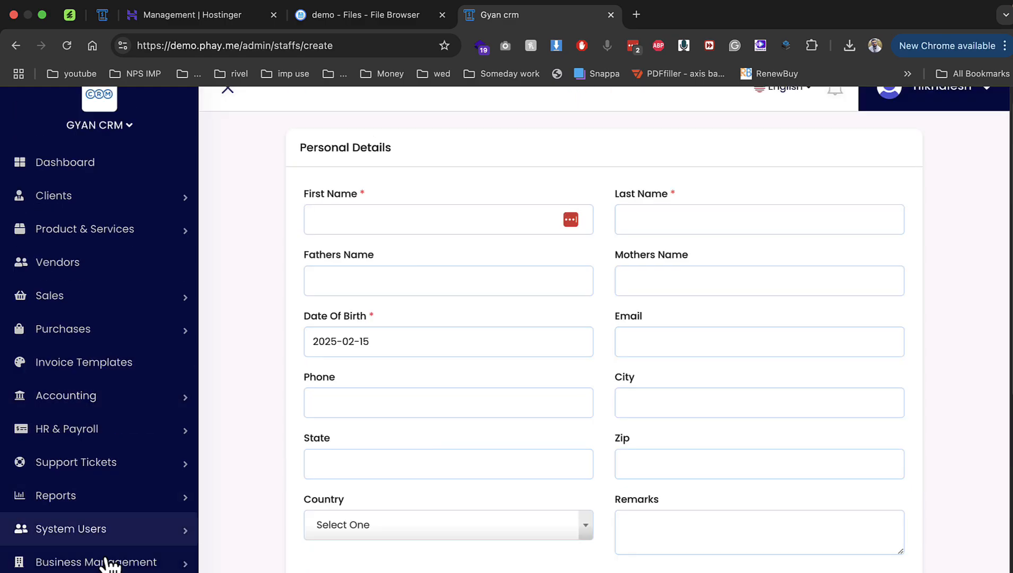
- Create a new department named hr
left_click(98, 429)
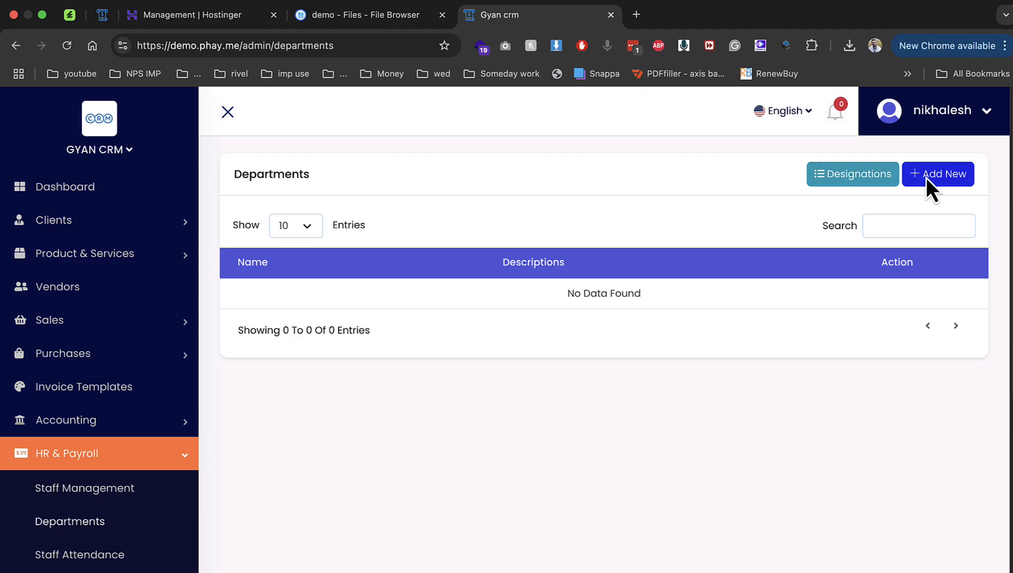
left_click(926, 178)
left_click(397, 339)
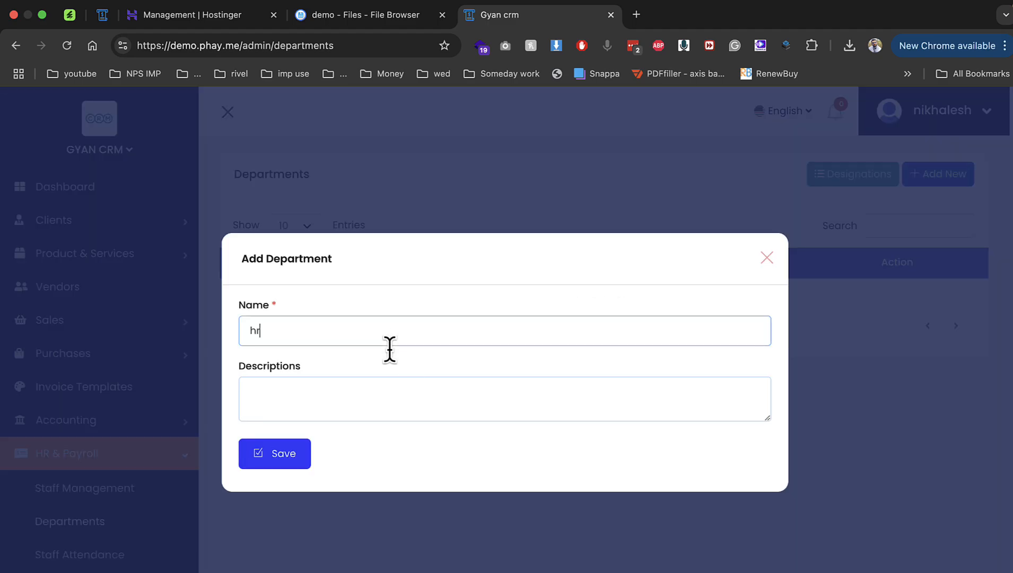
left_click(260, 456)
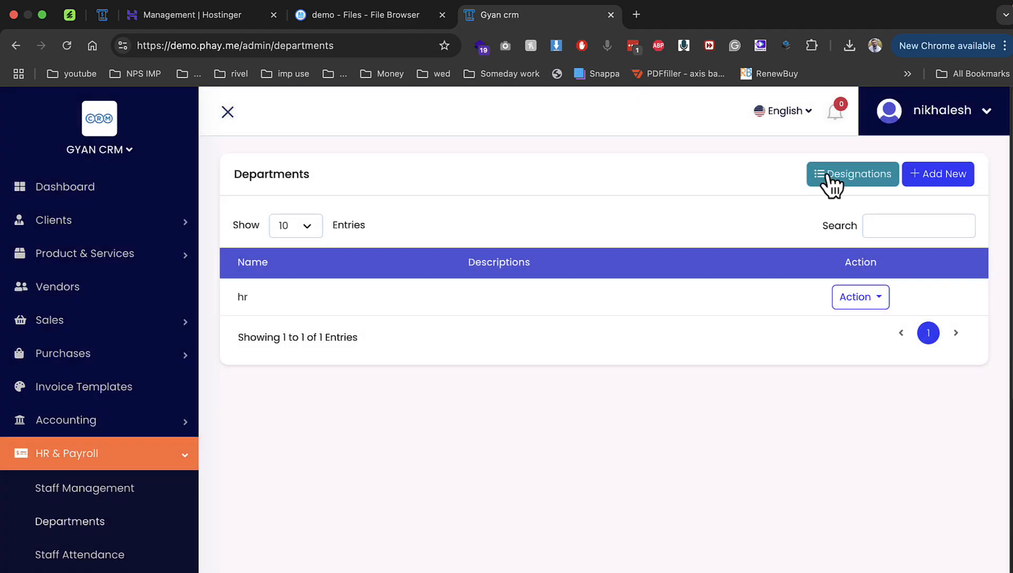
- Add a designation named hr assigned to the hr department
left_click(831, 178)
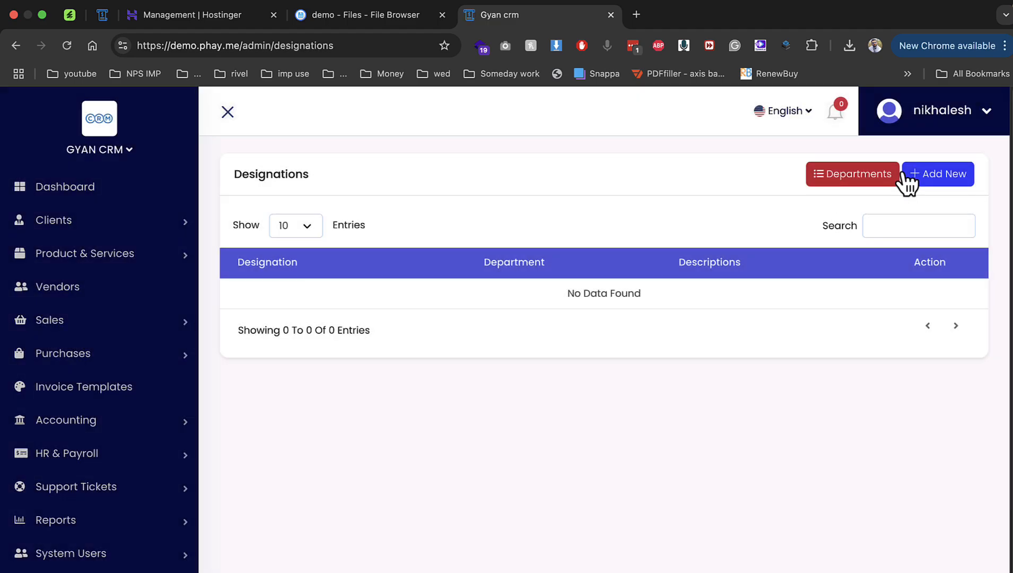
left_click(907, 176)
left_click(405, 307)
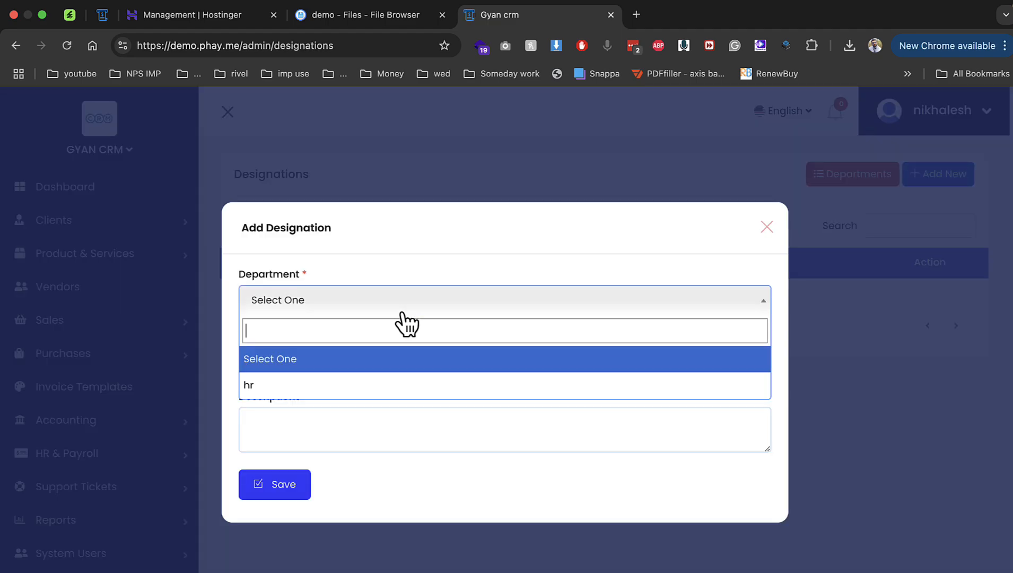
left_click(349, 386)
left_click(350, 358)
type("hr")
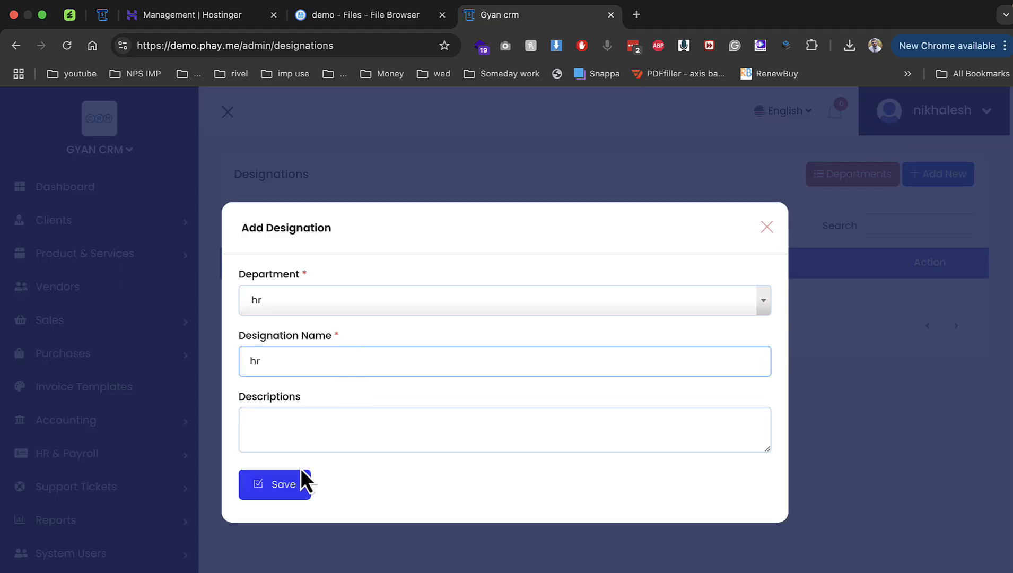
left_click(297, 481)
scroll(131, 435, "down", 2)
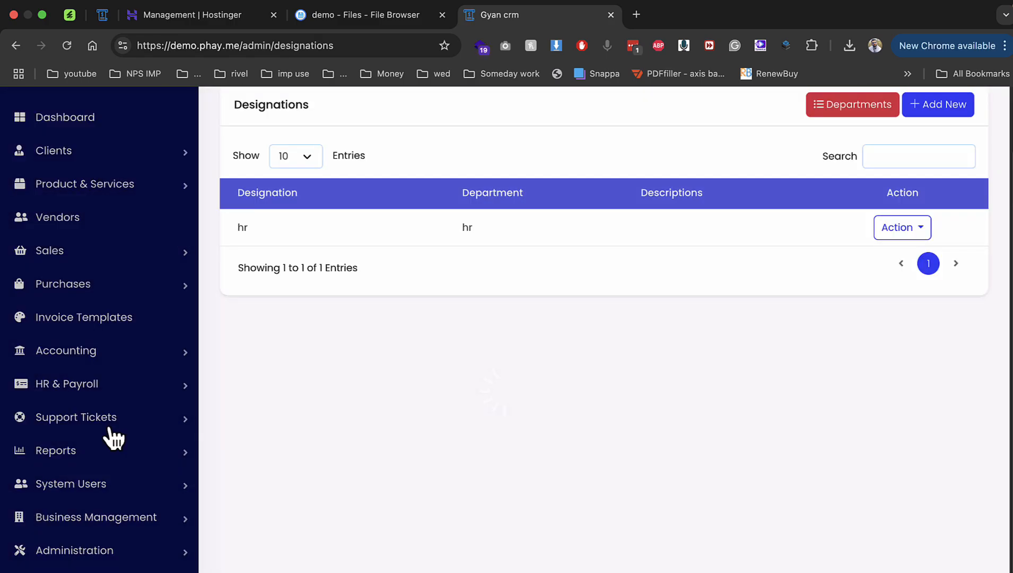
- Open a new staff form and enter the staff member's first and last name
left_click(96, 386)
left_click(91, 424)
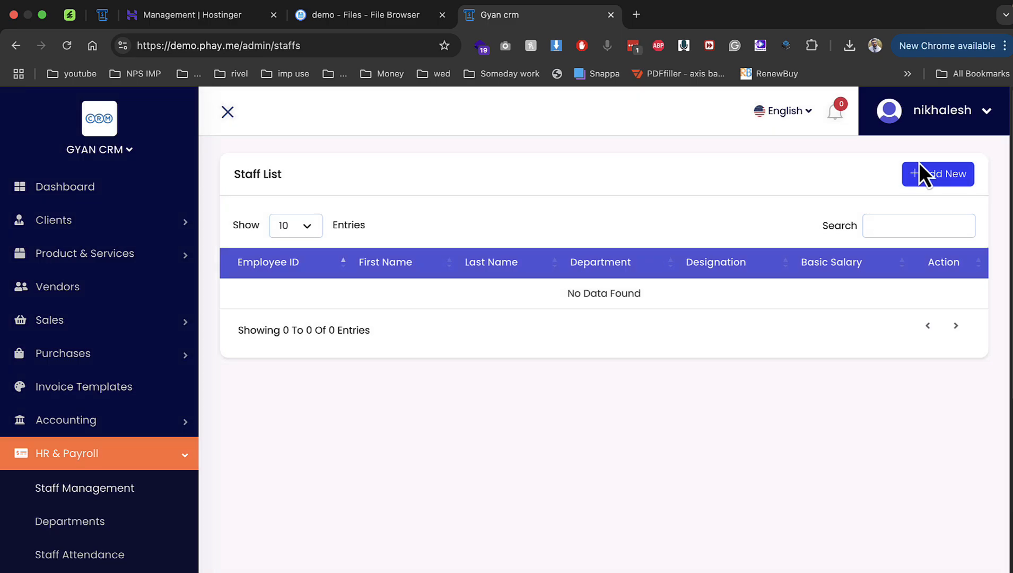
left_click(919, 173)
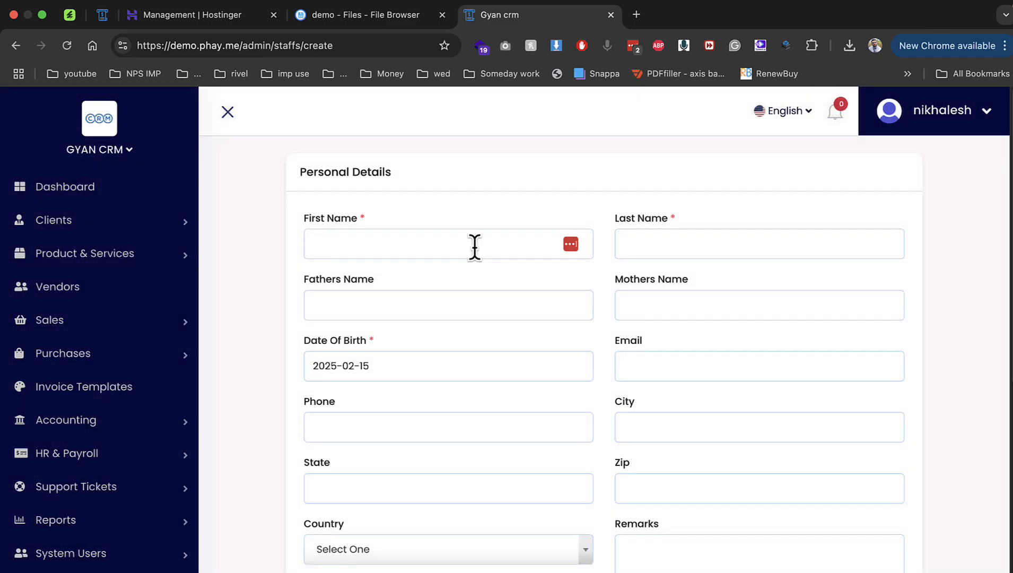
left_click(474, 247)
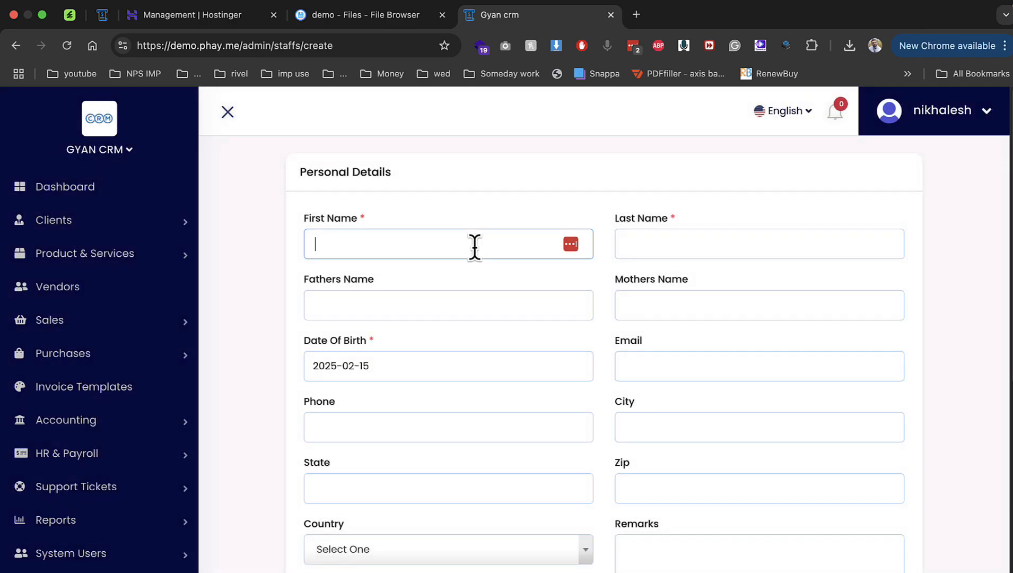
key("Tab")
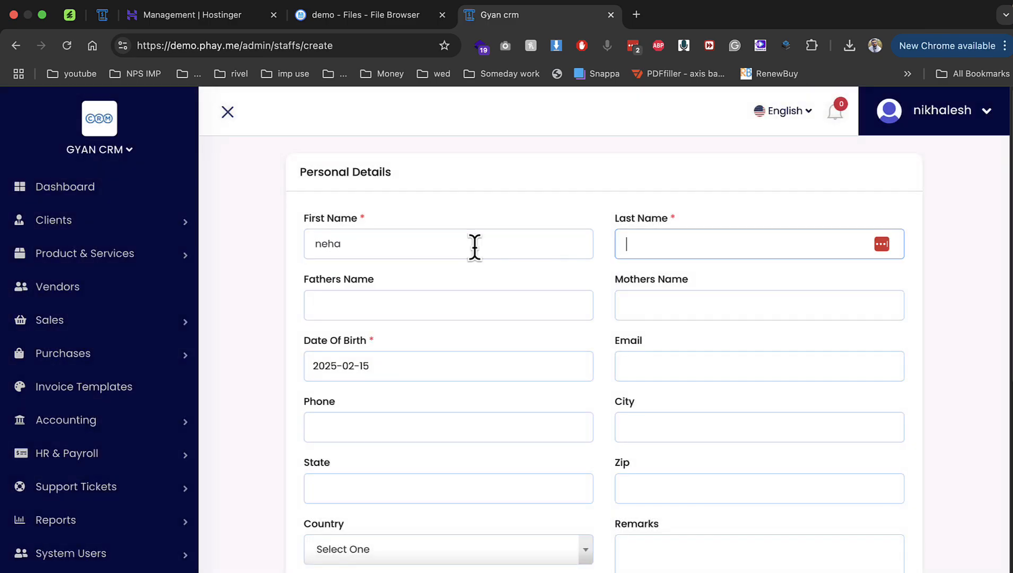
- Try changing the date of birth, which stays at 2025-02-15
left_click(420, 363)
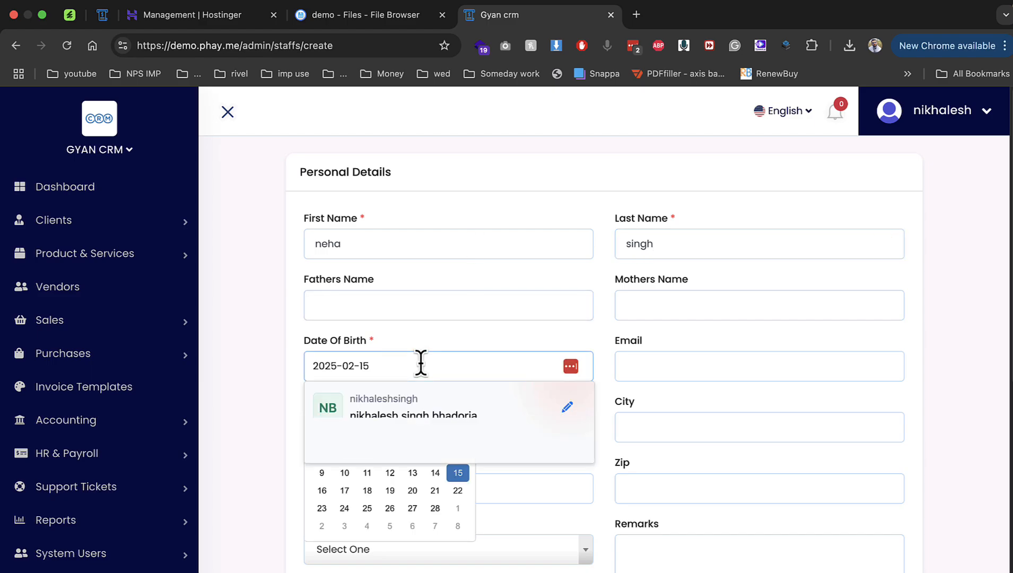
left_click(434, 495)
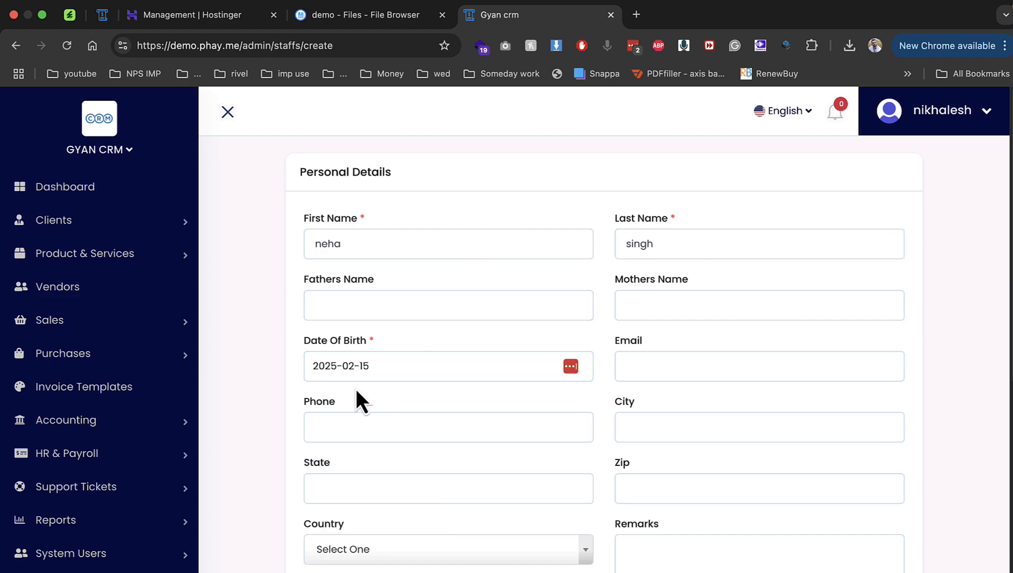
left_click(332, 366)
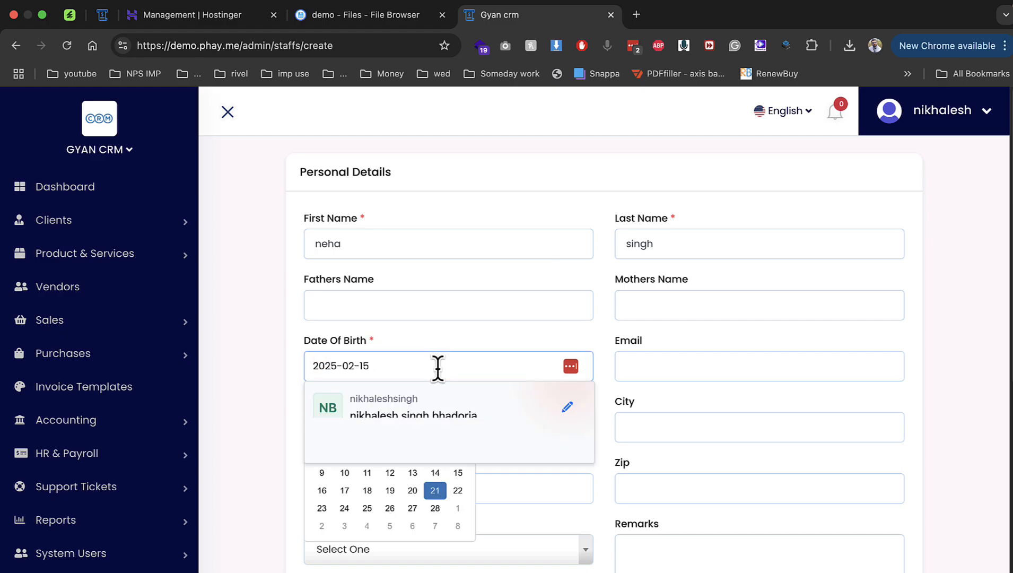
left_click(360, 489)
left_click(382, 367)
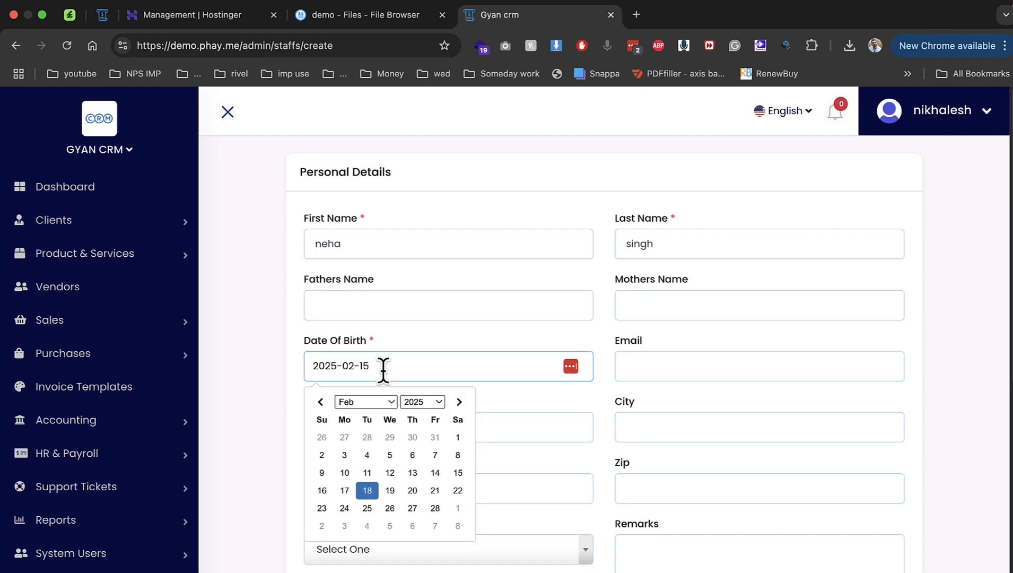
left_click(650, 371)
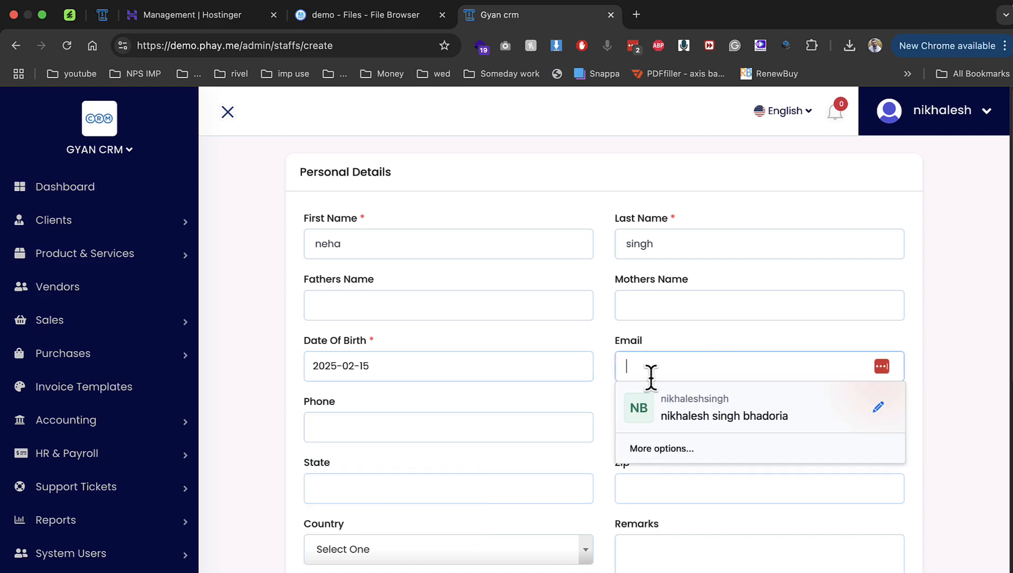
- Enter employee ID 12123 and set the department to hr
scroll(610, 403, "down", 5)
left_click(373, 427)
type("12123")
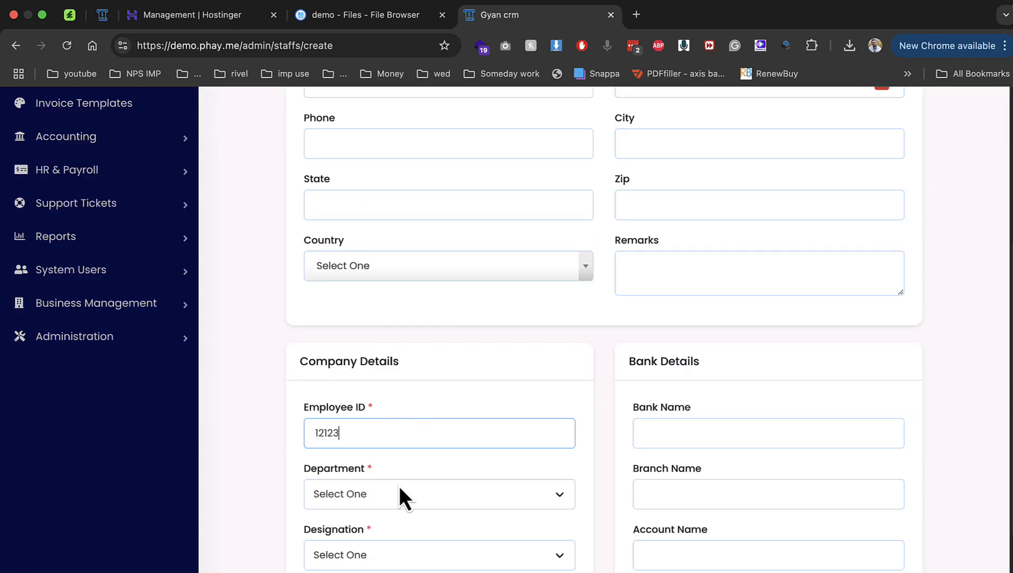
left_click(392, 494)
left_click(388, 509)
- Set the designation to hr and find no salary scale available
scroll(369, 519, "down", 4)
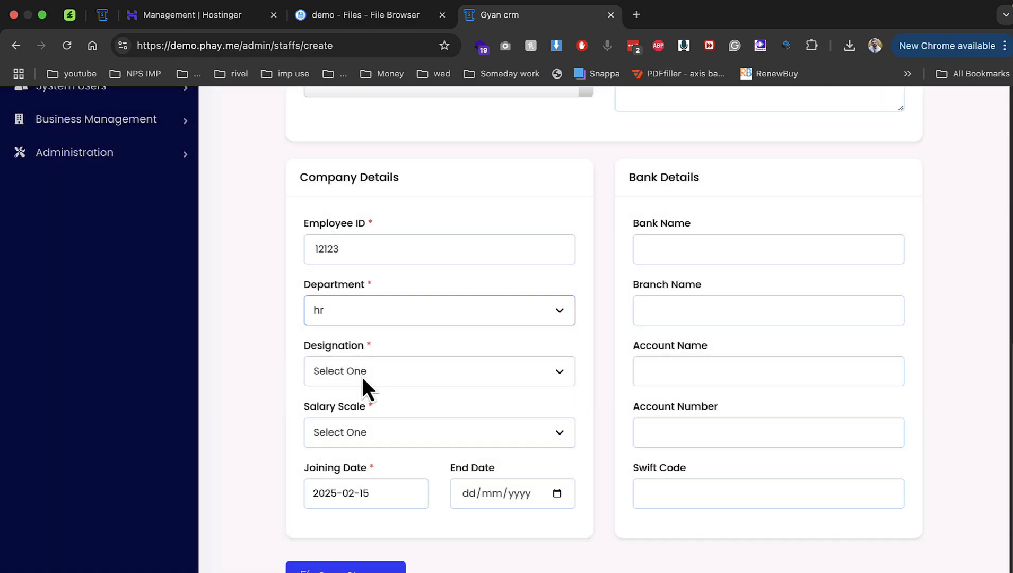
left_click(362, 376)
left_click(357, 401)
left_click(356, 383)
left_click(352, 394)
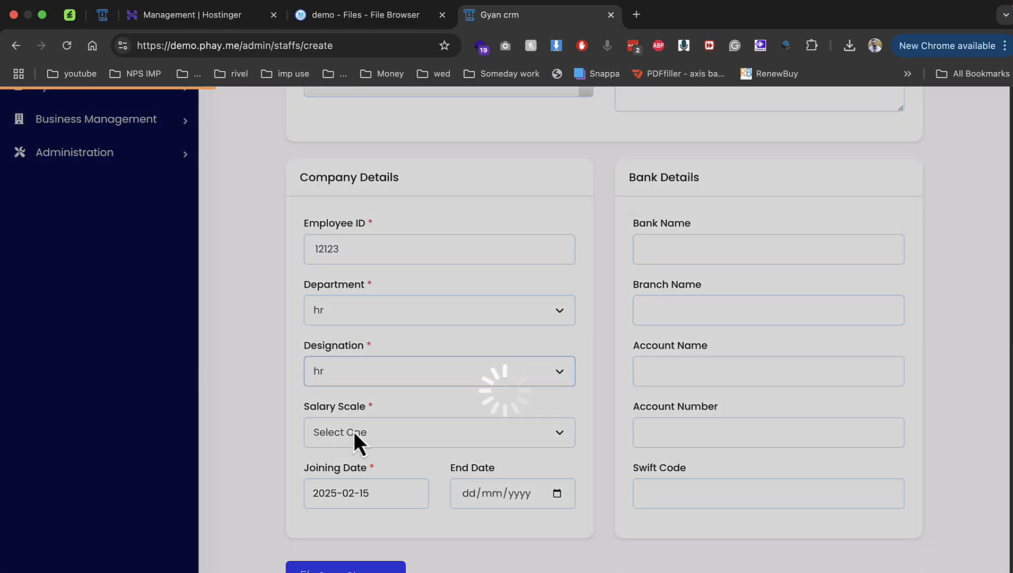
left_click(354, 435)
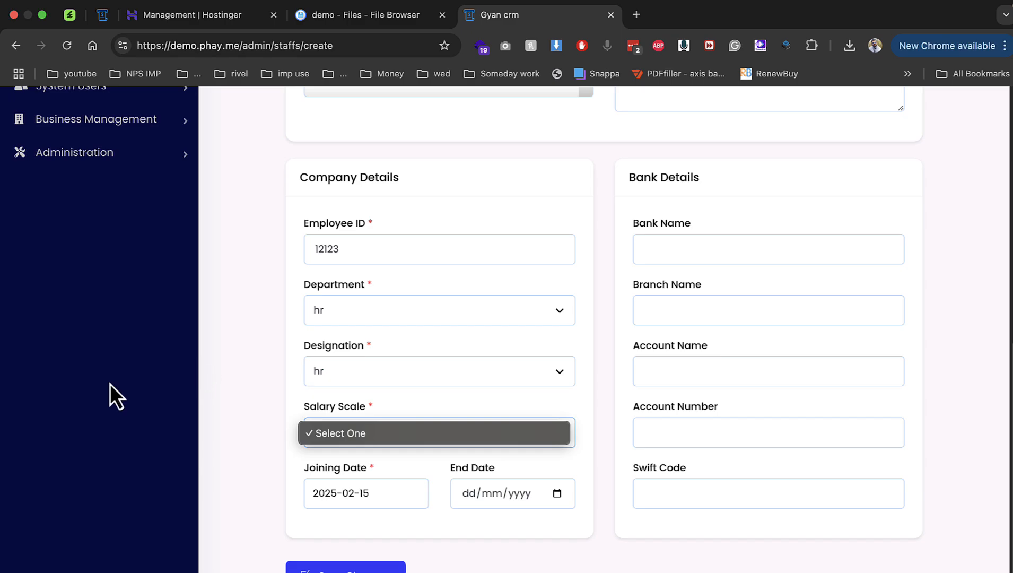
left_click(176, 382)
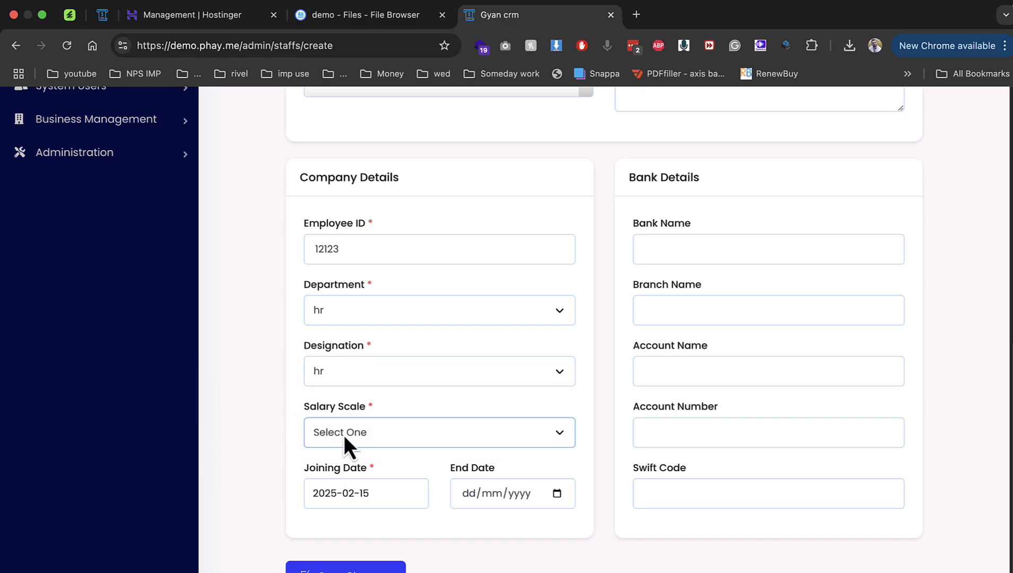
- Go to the Salary Pay Scales page under HR & Payroll
scroll(208, 400, "up", 10)
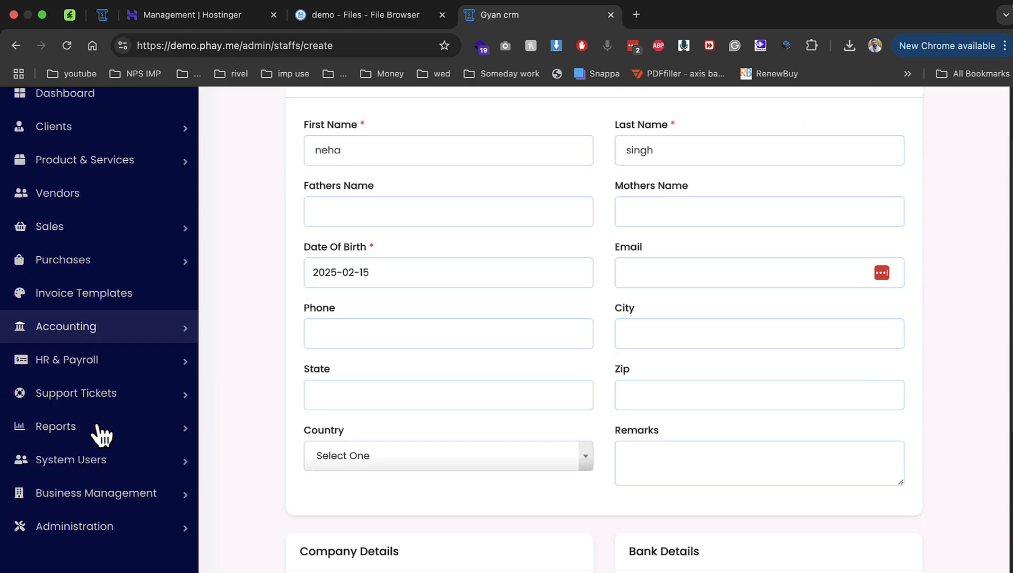
left_click(85, 360)
left_click(111, 493)
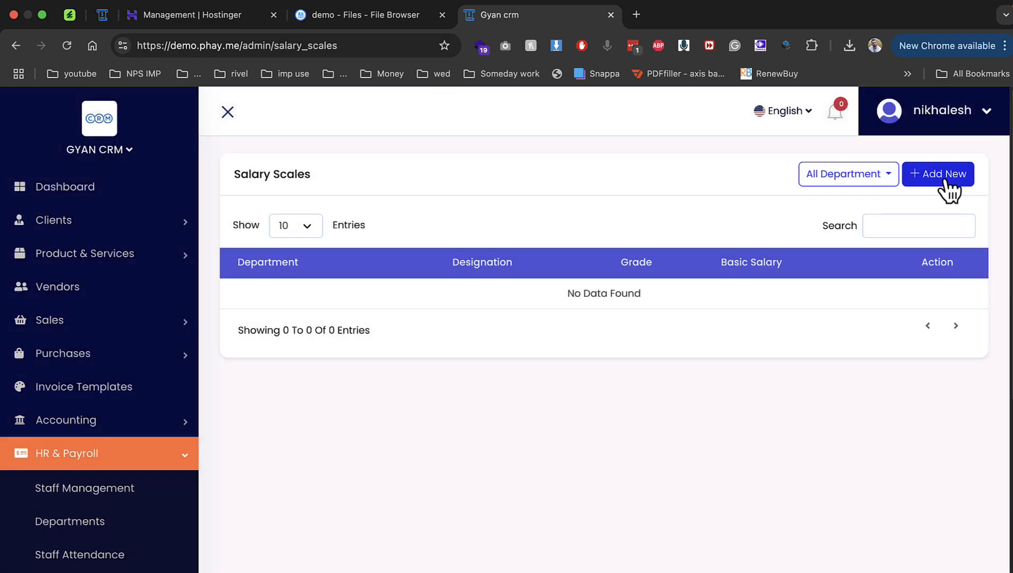
- Start a new salary scale with hr department and designation, Grade 21, basic salary 30000
left_click(939, 175)
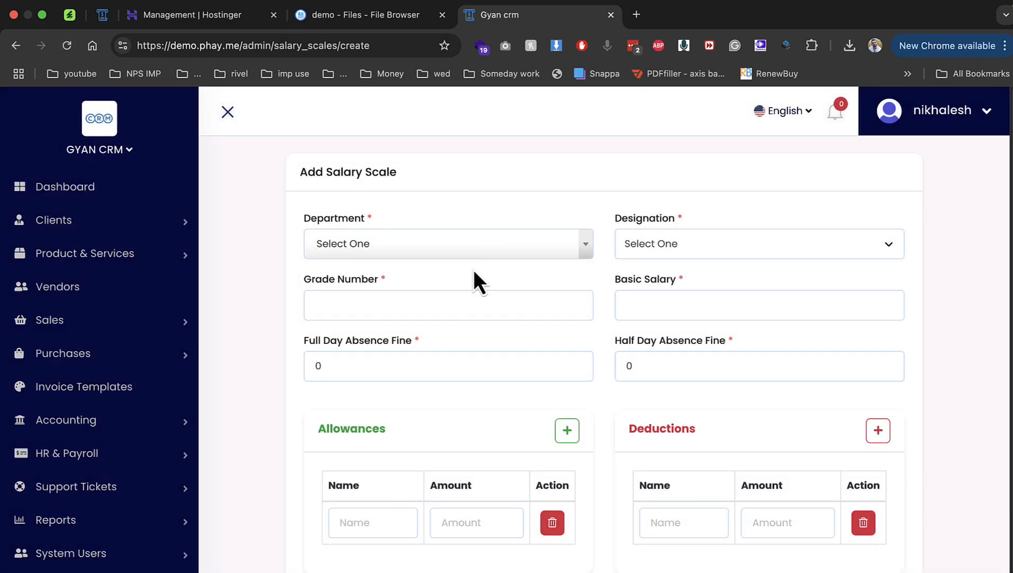
left_click(445, 246)
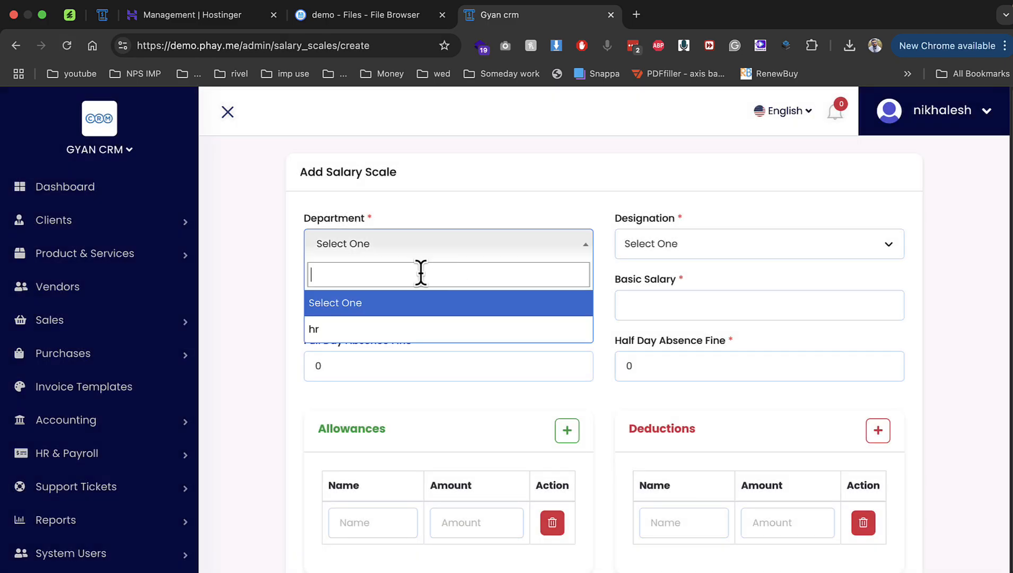
left_click(409, 329)
left_click(698, 244)
left_click(680, 261)
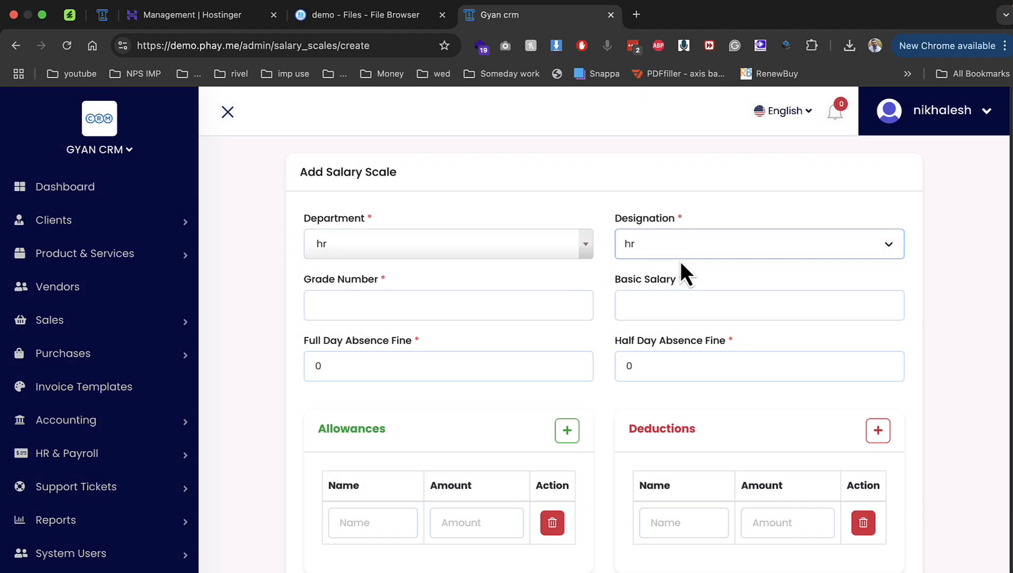
left_click(490, 300)
left_click(660, 302)
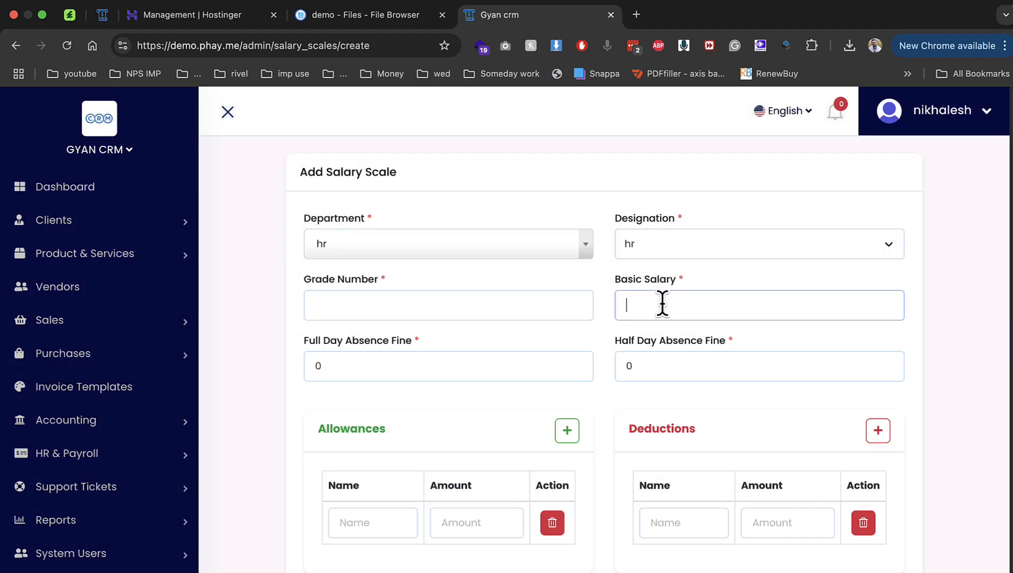
left_click(435, 290)
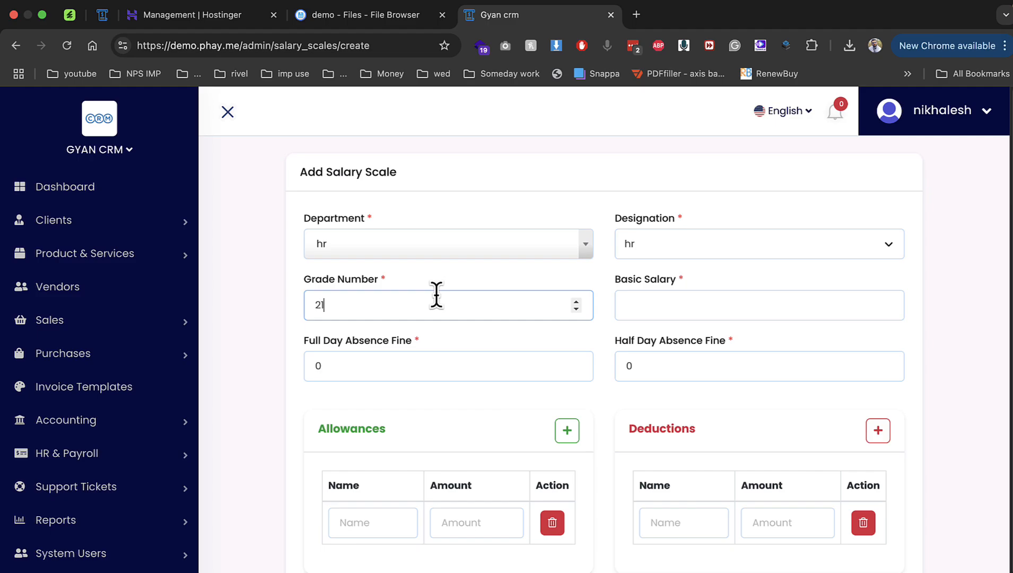
left_click(656, 298)
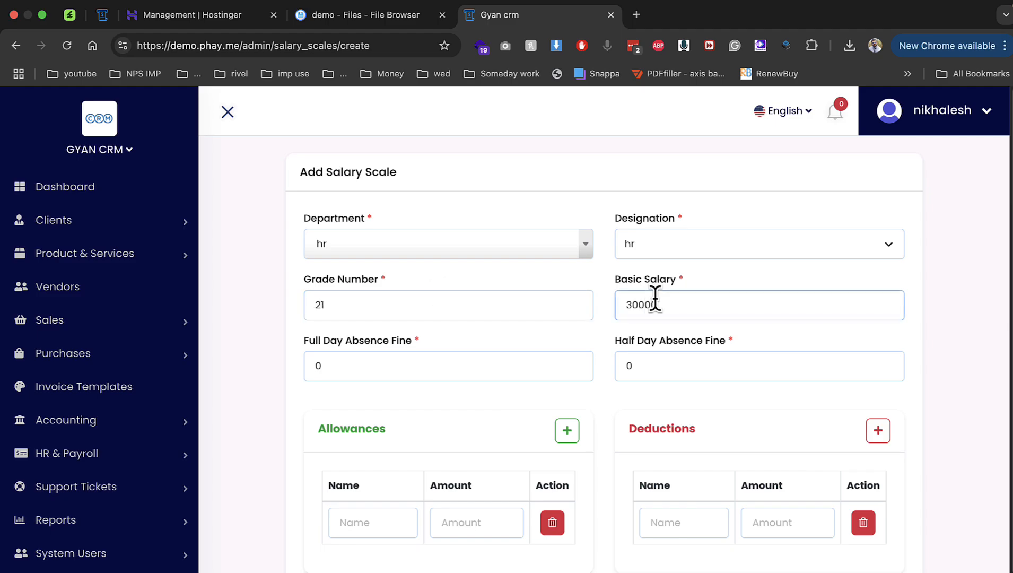
- Set absence fines of 400 full day and 200 half day, plus a travel allowance of 500
left_click(396, 366)
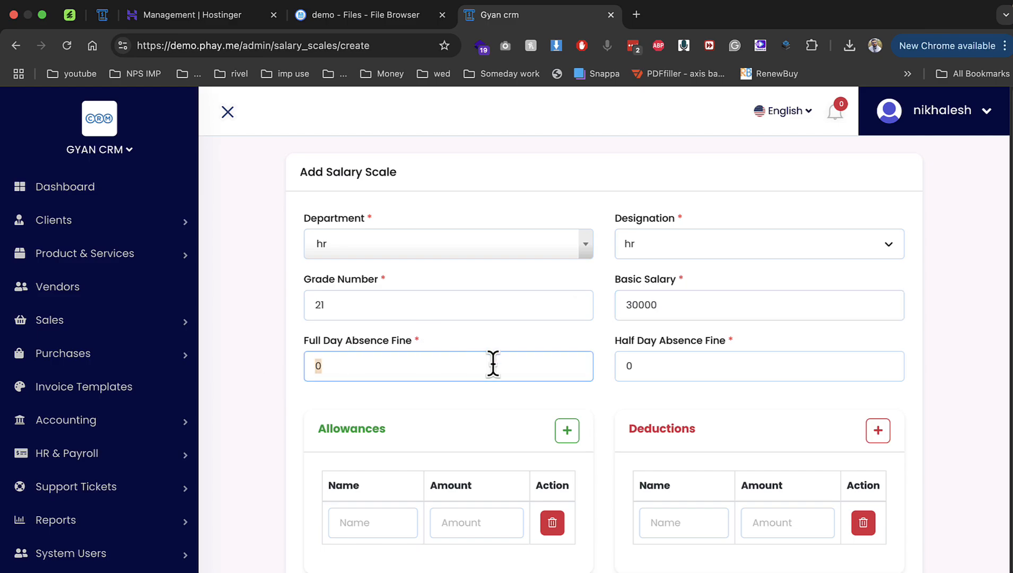
key("Tab")
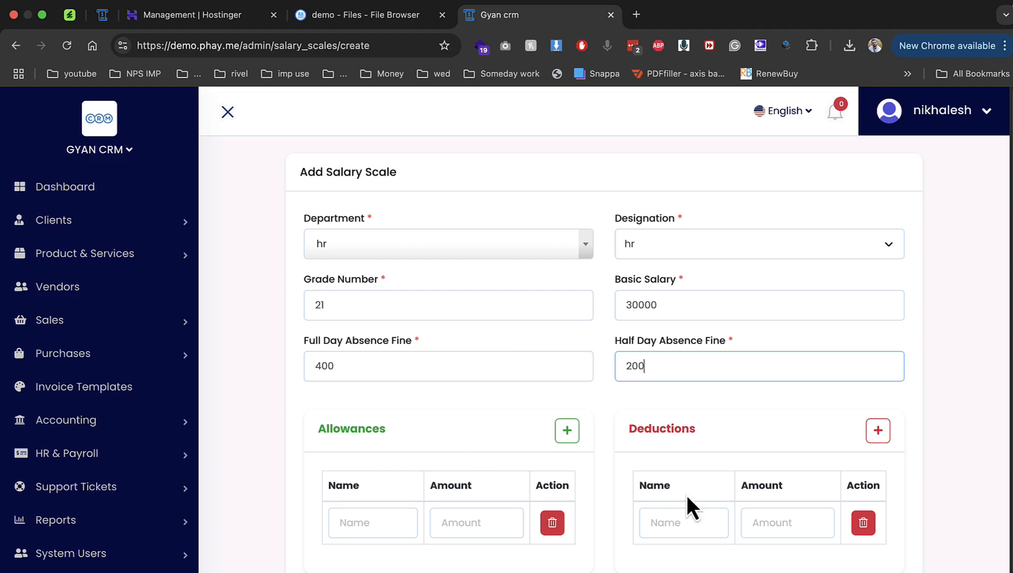
key("Return")
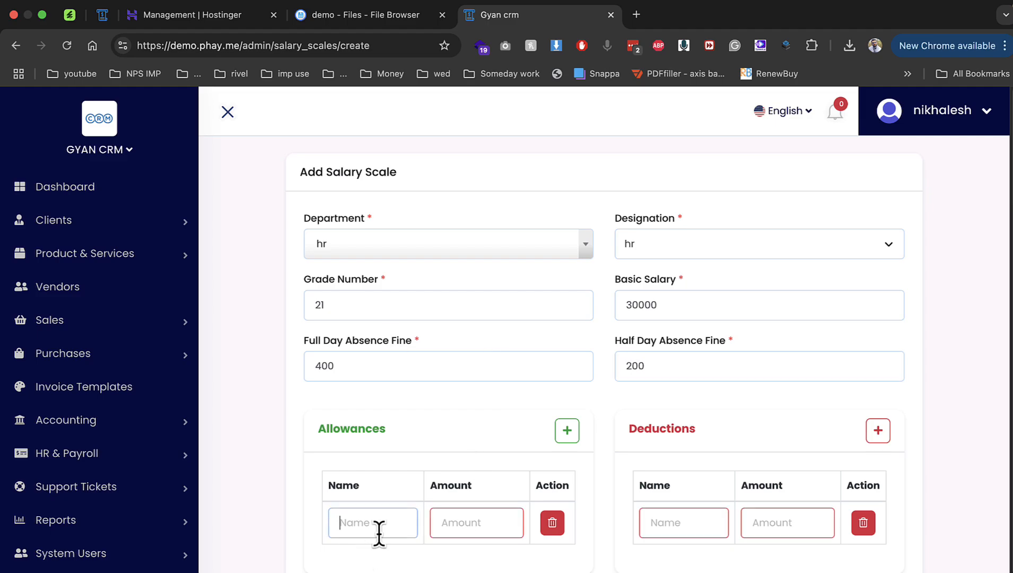
scroll(378, 533, "down", 2)
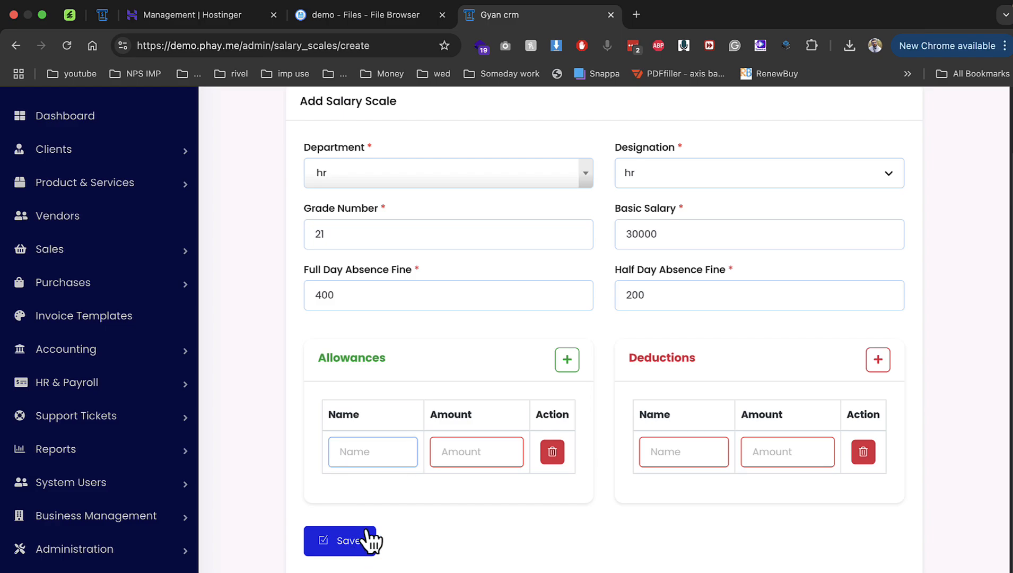
left_click(450, 445)
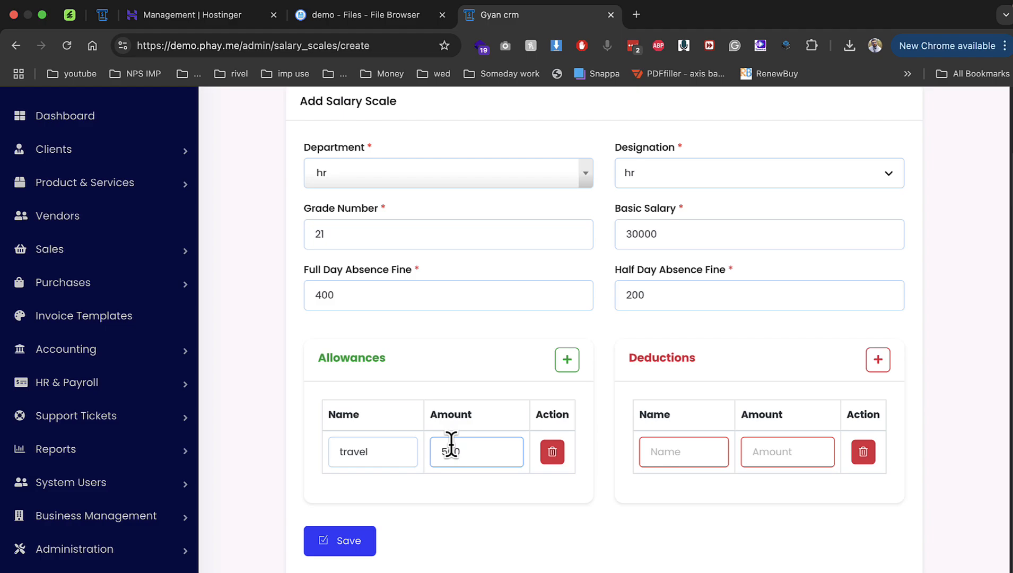
key("Tab")
- Add a csd deduction of 23 and save the Grade 21 salary scale
left_click(660, 451)
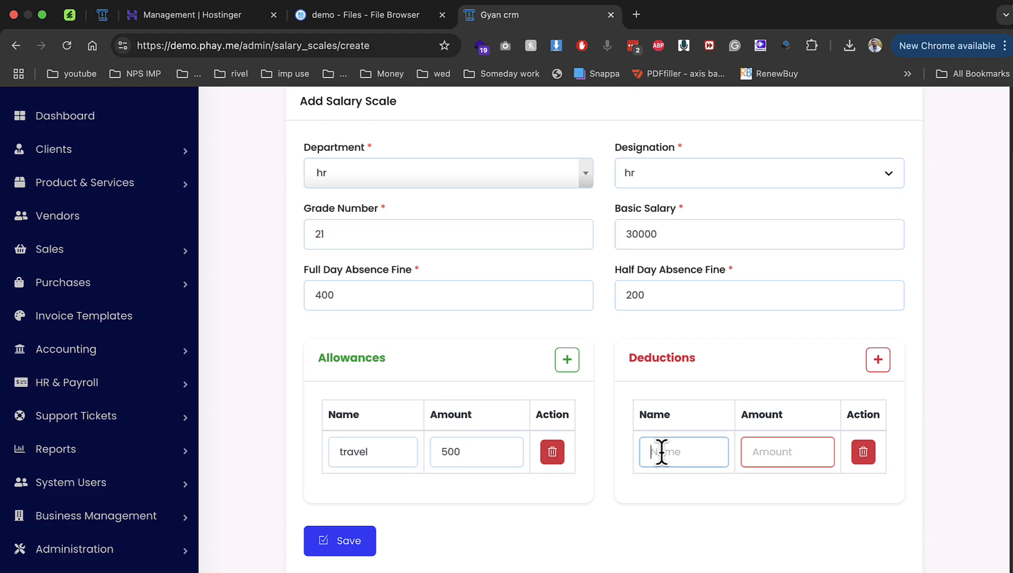
type("csd")
left_click(779, 453)
type("d")
key("BackSpace")
type("23")
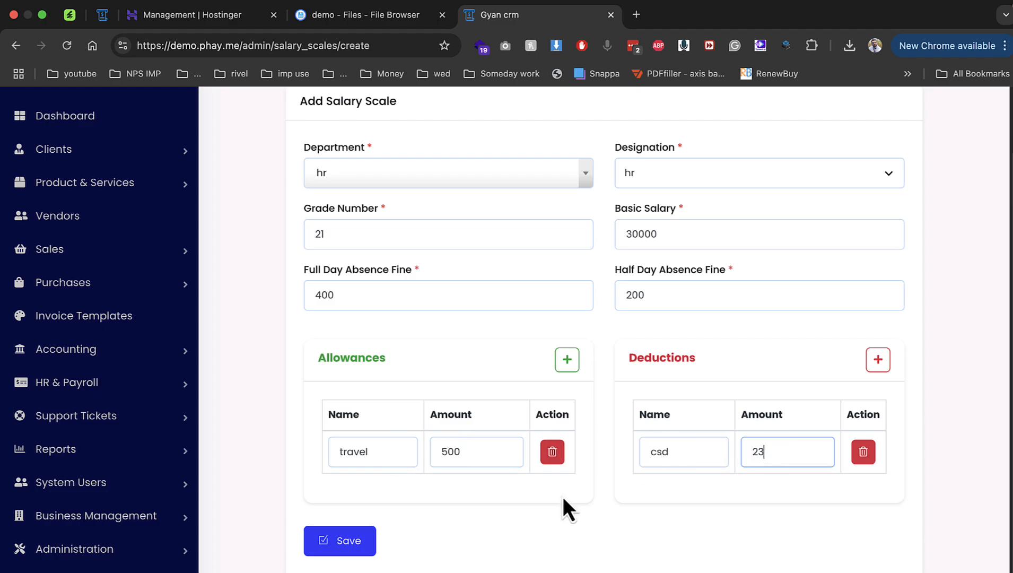
left_click(375, 540)
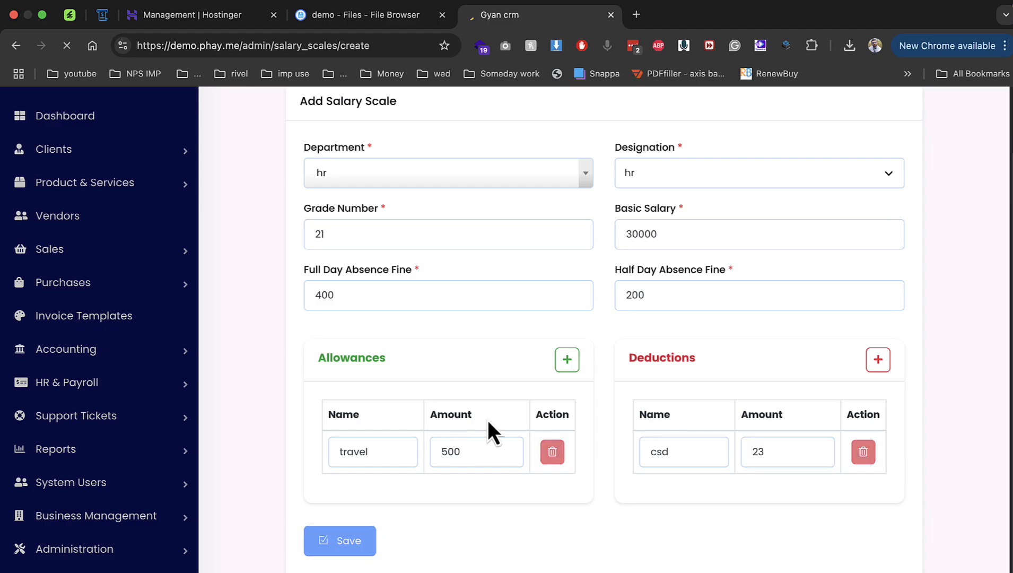
scroll(143, 488, "down", 3)
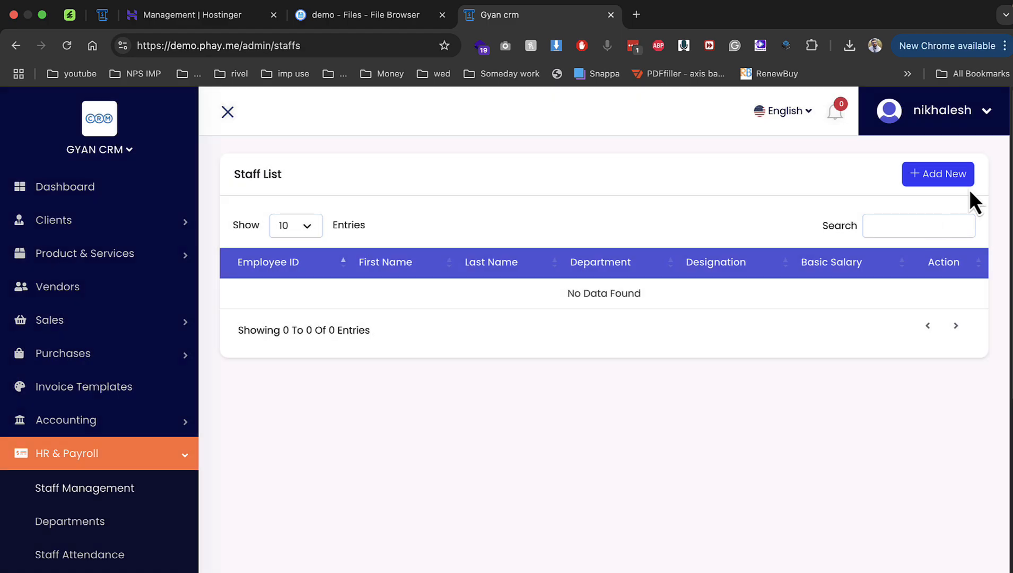
- Begin a new staff member, entering their first name, last name and employee ID
left_click(965, 183)
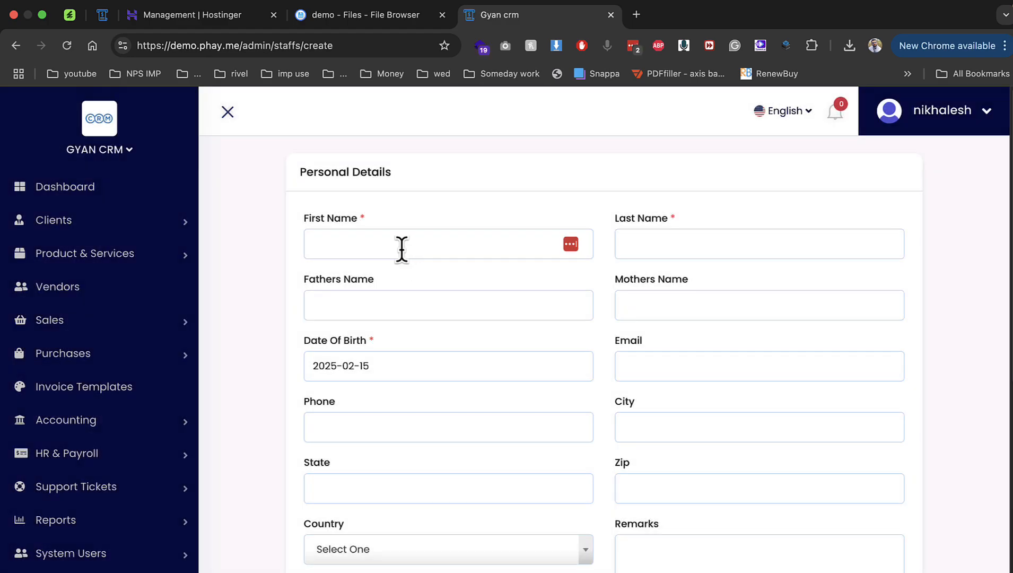
key("Tab")
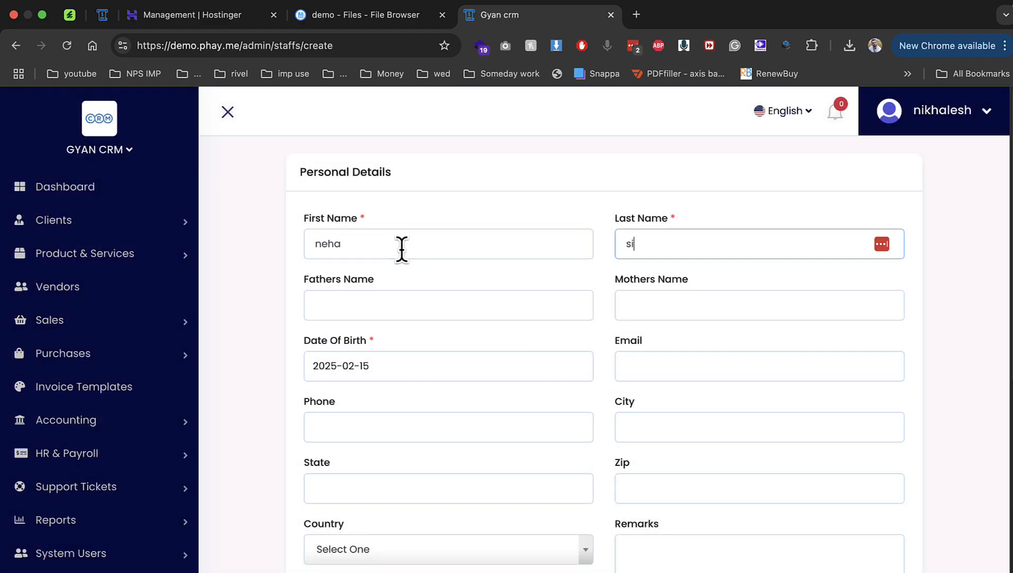
key("Tab")
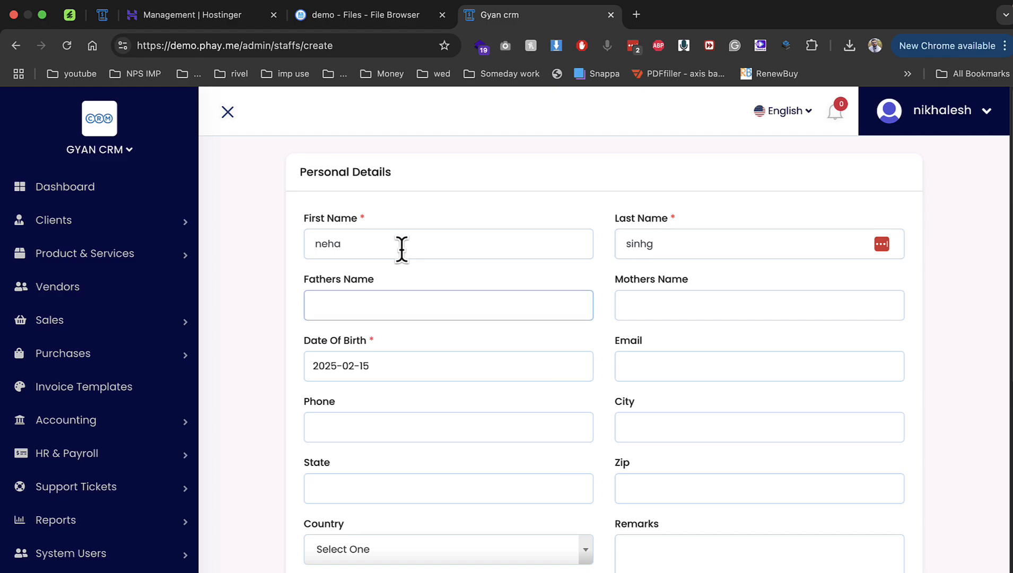
scroll(408, 292, "down", 10)
left_click(366, 243)
type("2131")
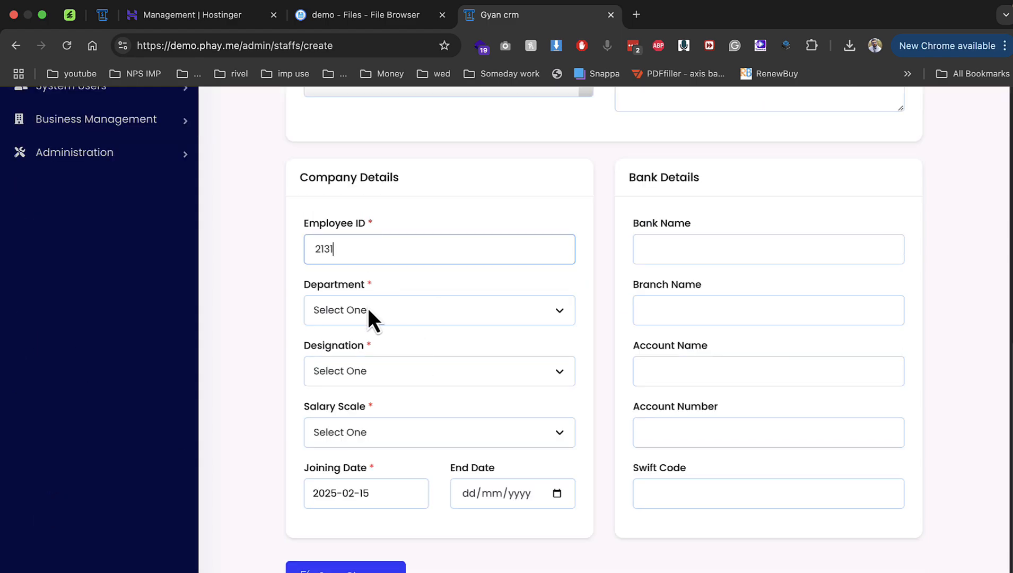
- Assign hr department and designation, Grade 21 salary scale, joining date 2025-02-06, and save the staff member
left_click(367, 307)
left_click(362, 324)
left_click(362, 379)
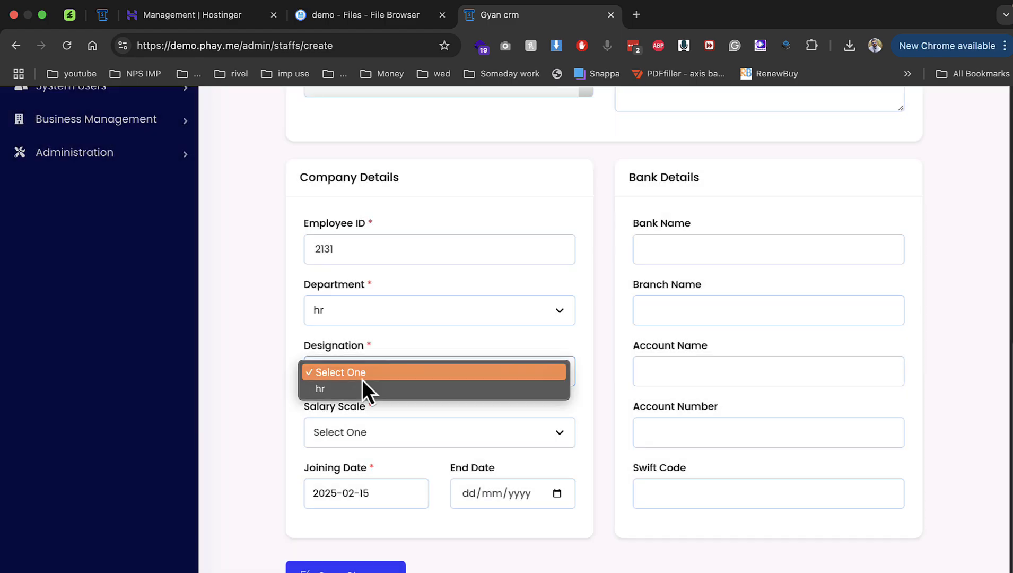
left_click(358, 392)
left_click(377, 432)
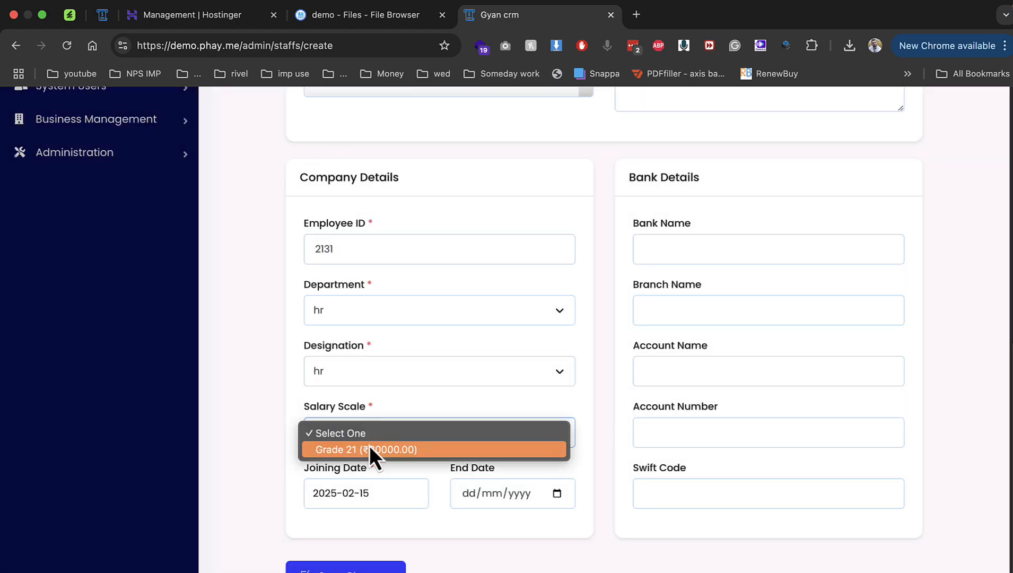
left_click(369, 447)
left_click(365, 493)
left_click(412, 572)
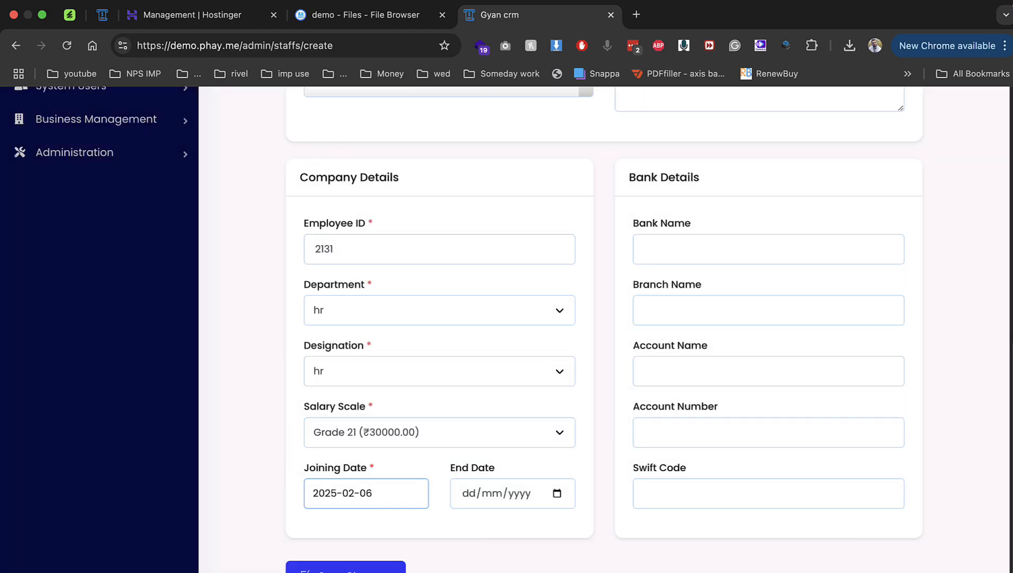
left_click(381, 572)
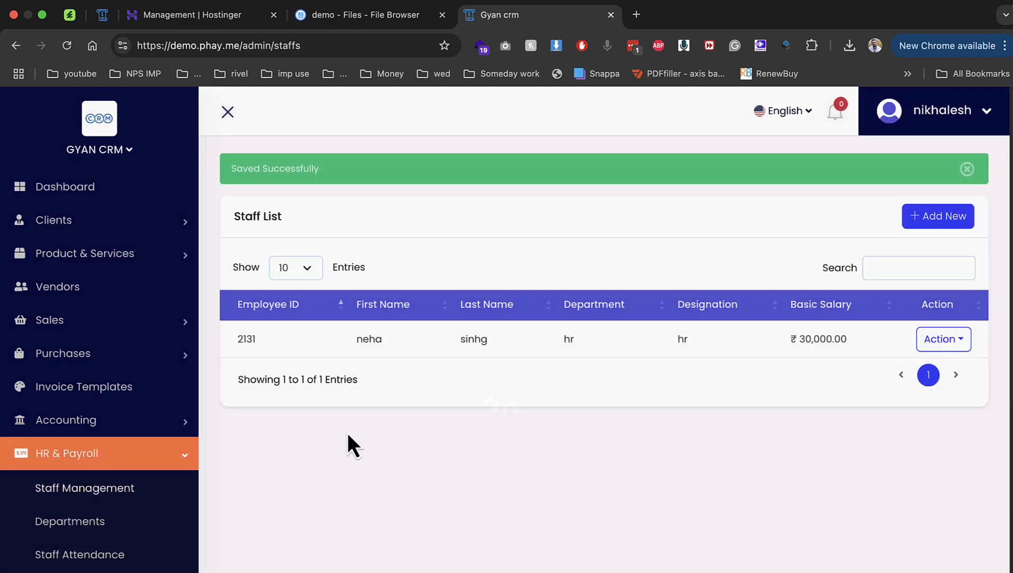
scroll(112, 419, "down", 3)
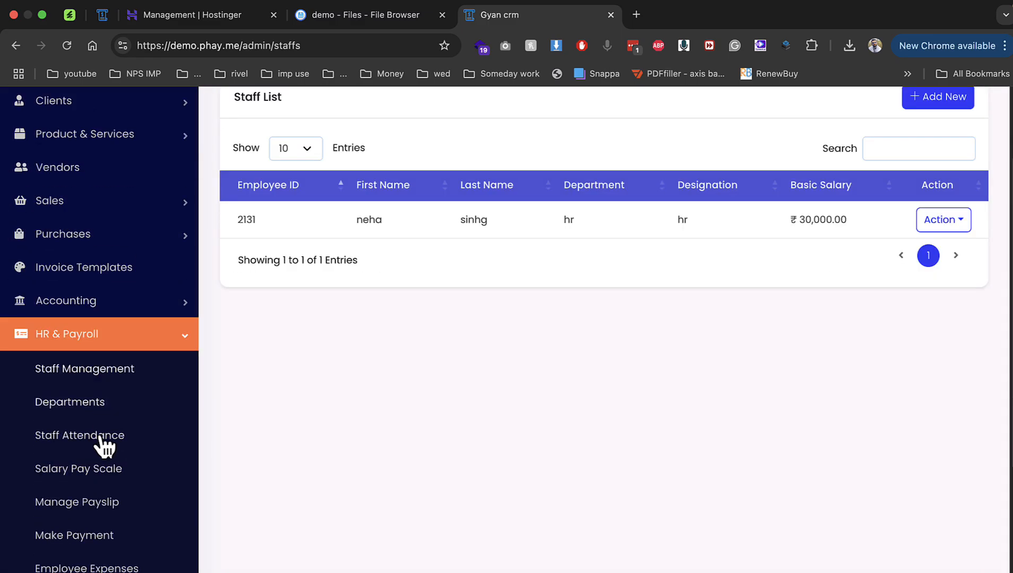
left_click(111, 441)
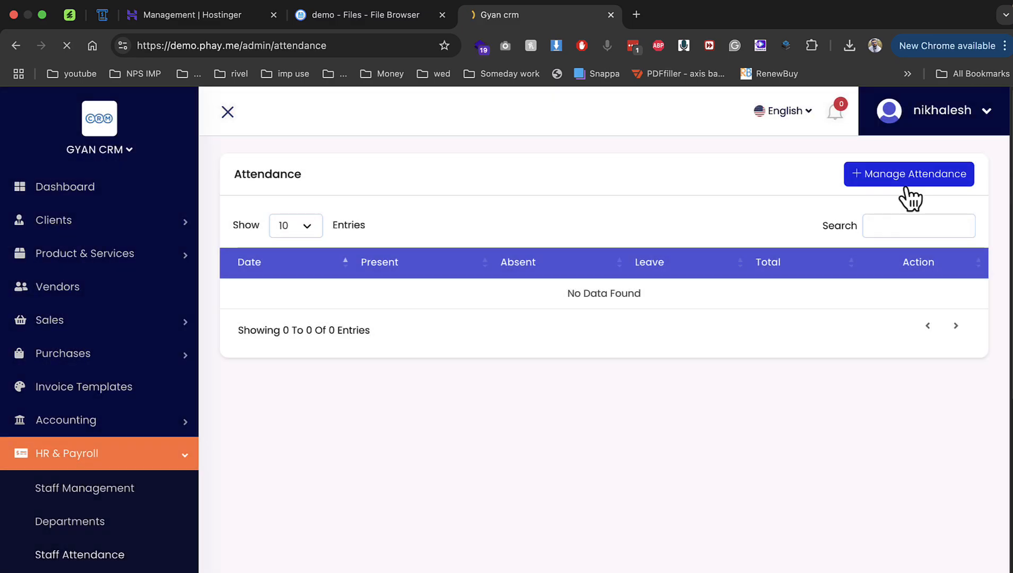
- Mark the one staff member present for a full day on 2025-02-15 and submit
left_click(907, 188)
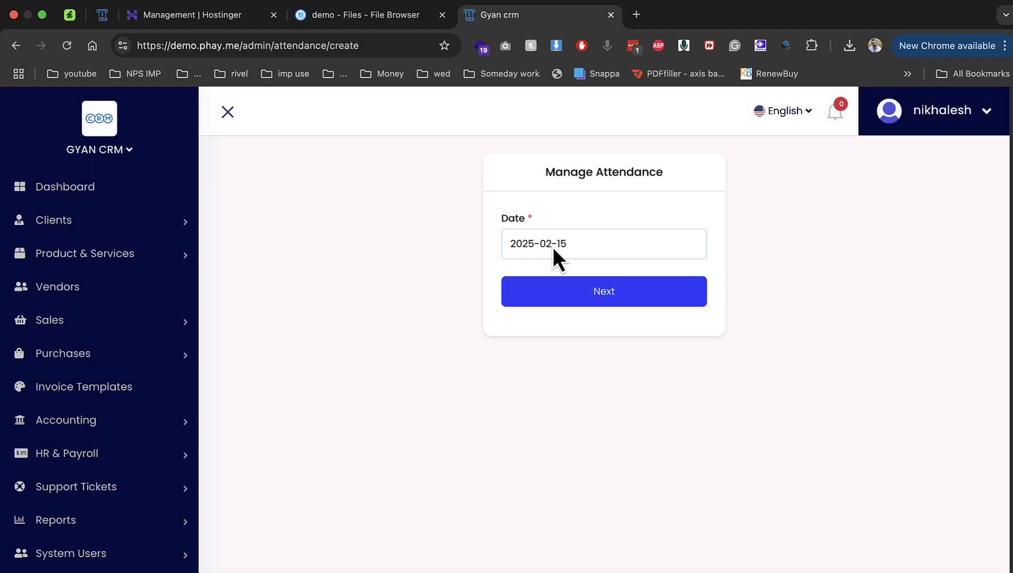
left_click(581, 298)
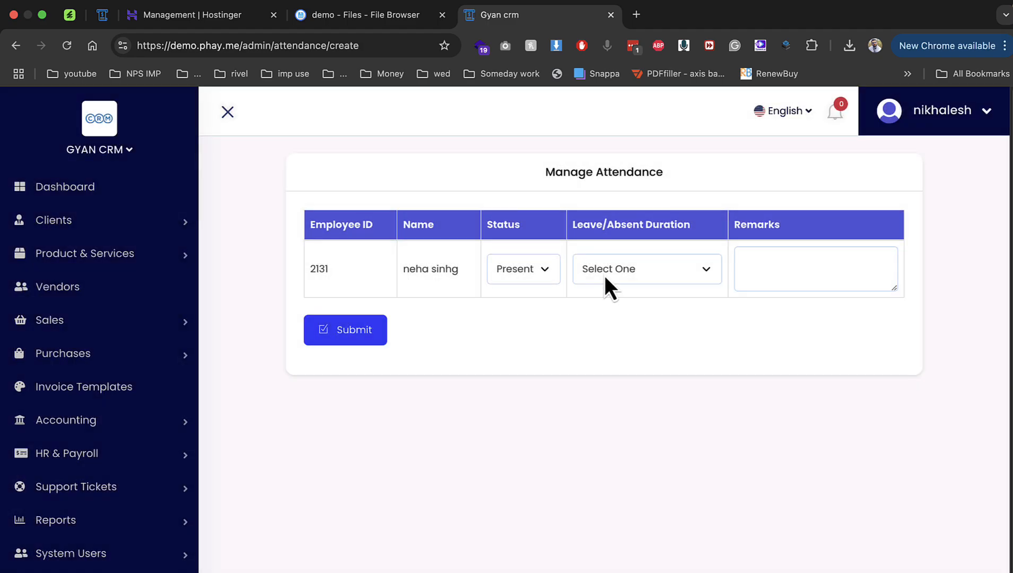
left_click(604, 275)
left_click(616, 289)
left_click(381, 344)
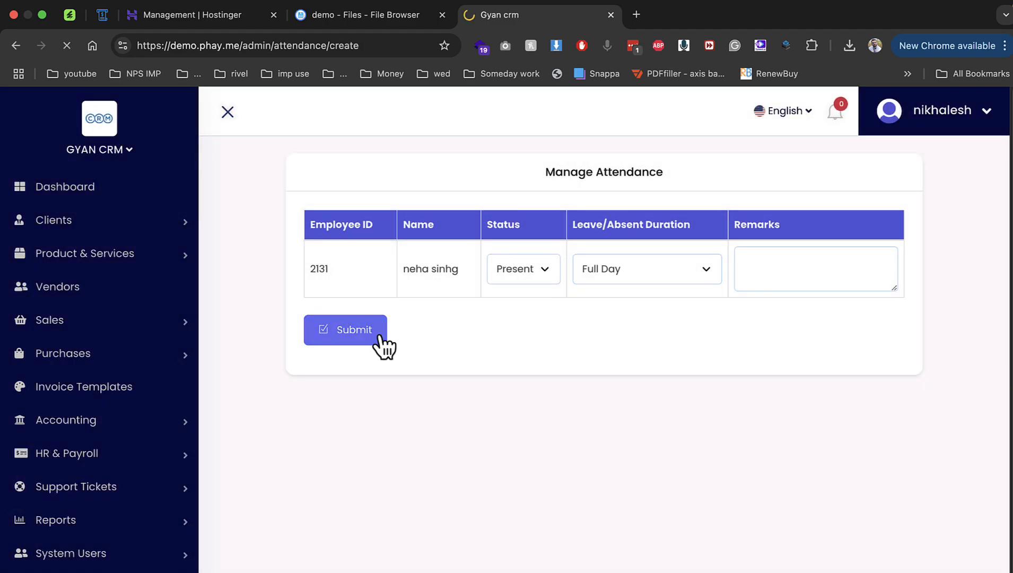
scroll(224, 384, "down", 3)
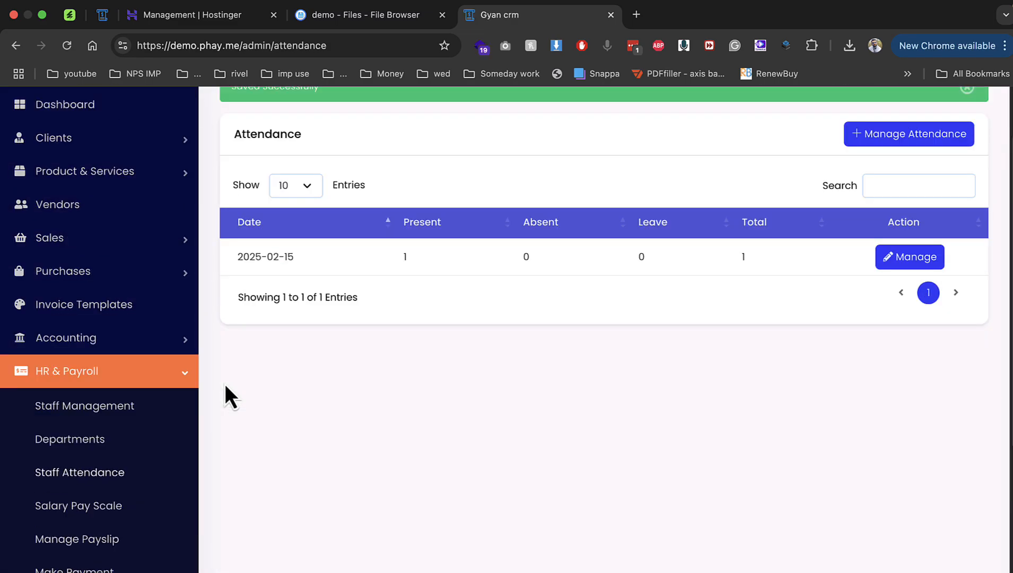
scroll(129, 416, "down", 6)
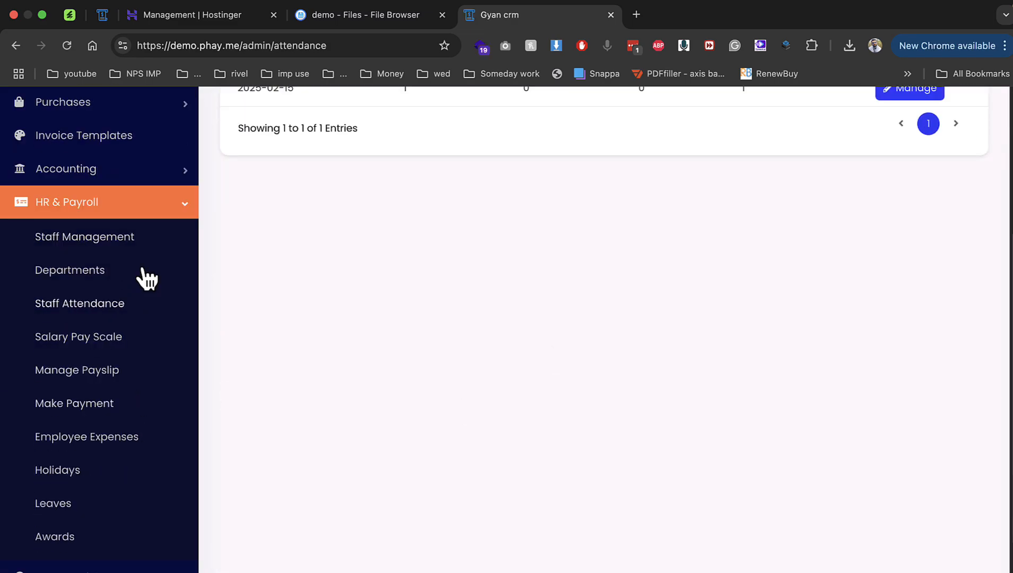
- Go to Manage Payslip and confirm no payslips have been generated yet
left_click(98, 370)
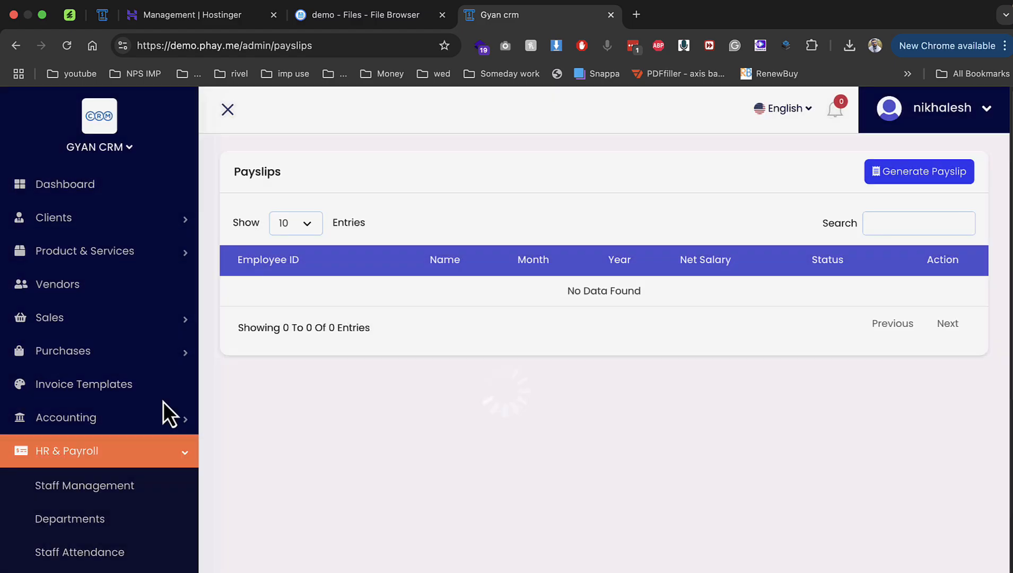
scroll(162, 401, "down", 14)
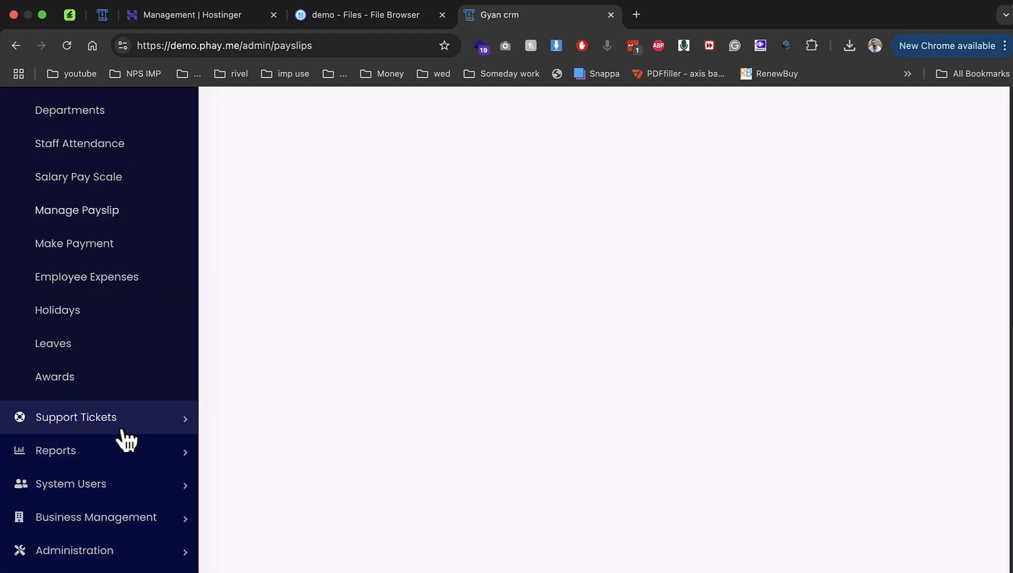
scroll(213, 440, "up", 14)
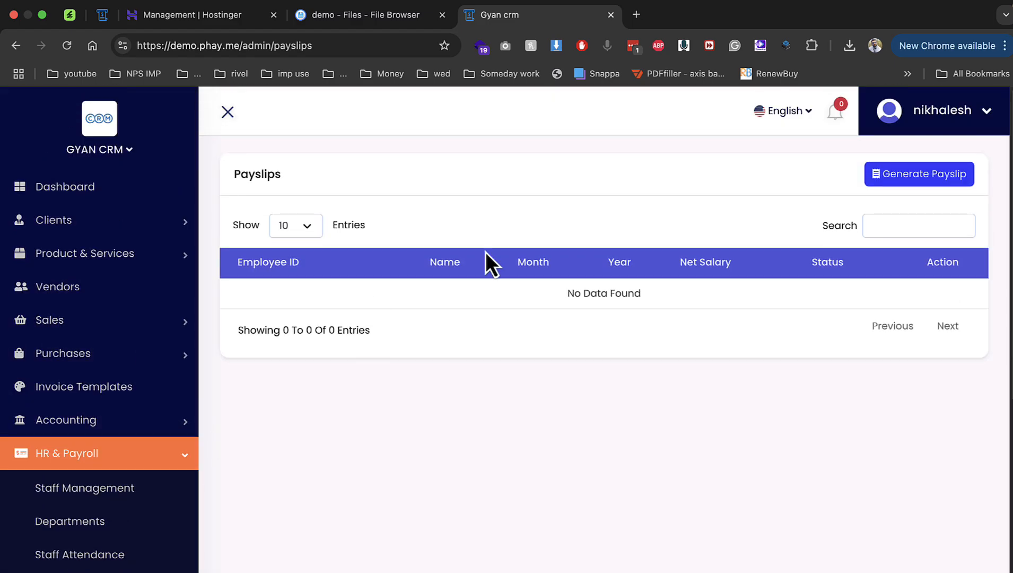